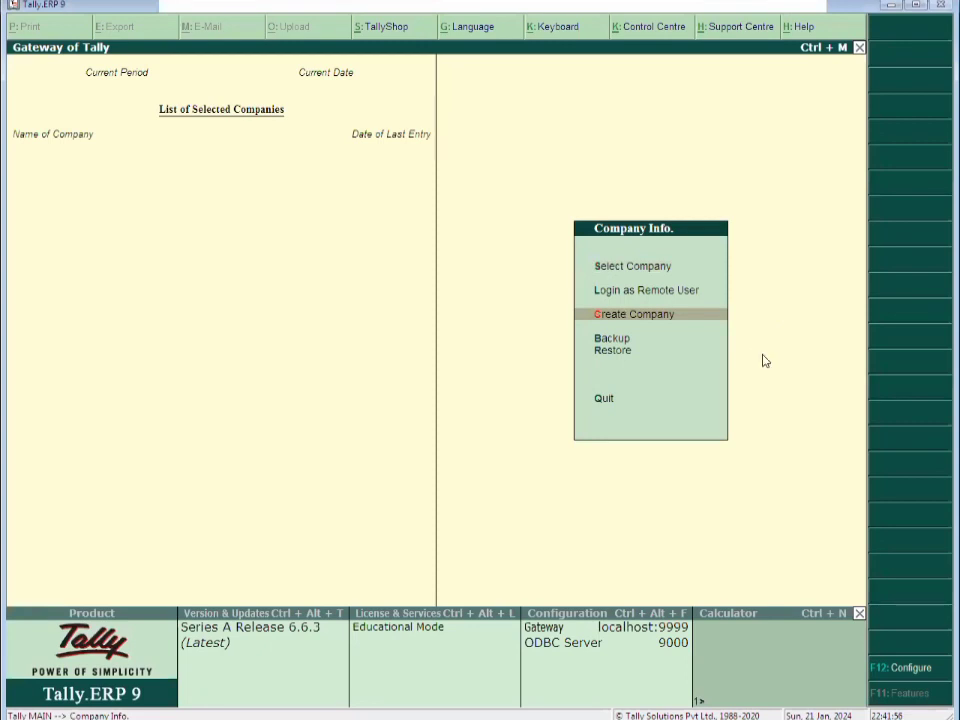
Start a new company 'Pradeep Cement Agency' with the same mailing name and address line 'Palival Road, Aligarh'
key(Return)
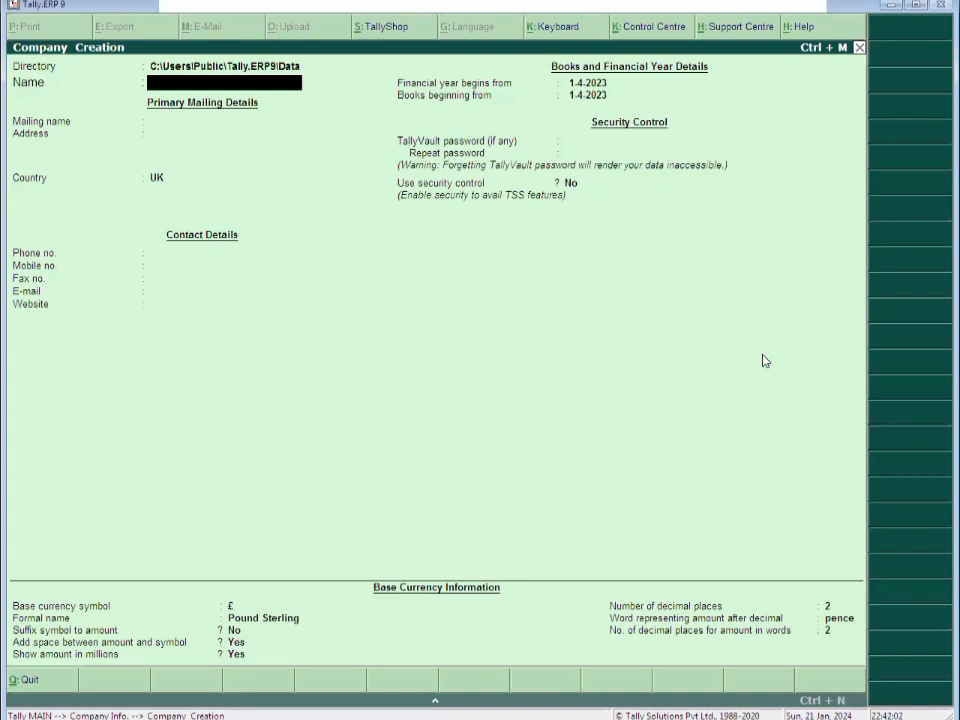
text(Pradeep Cemetn)
key(BackSpace)
key(BackSpace)
text(nt)
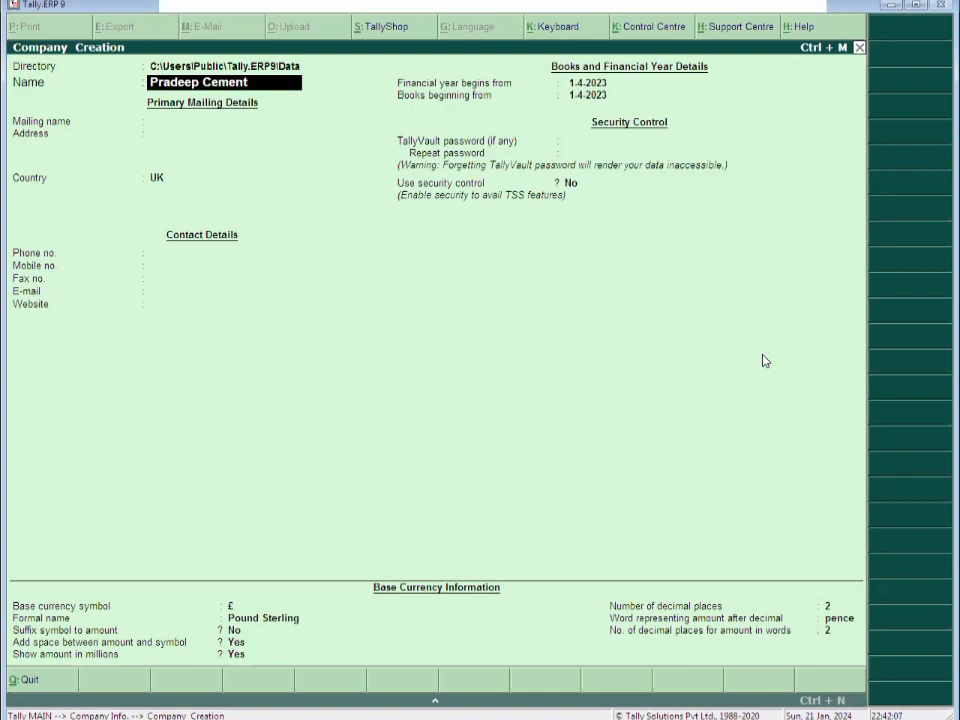
text( Agency)
key(Return)
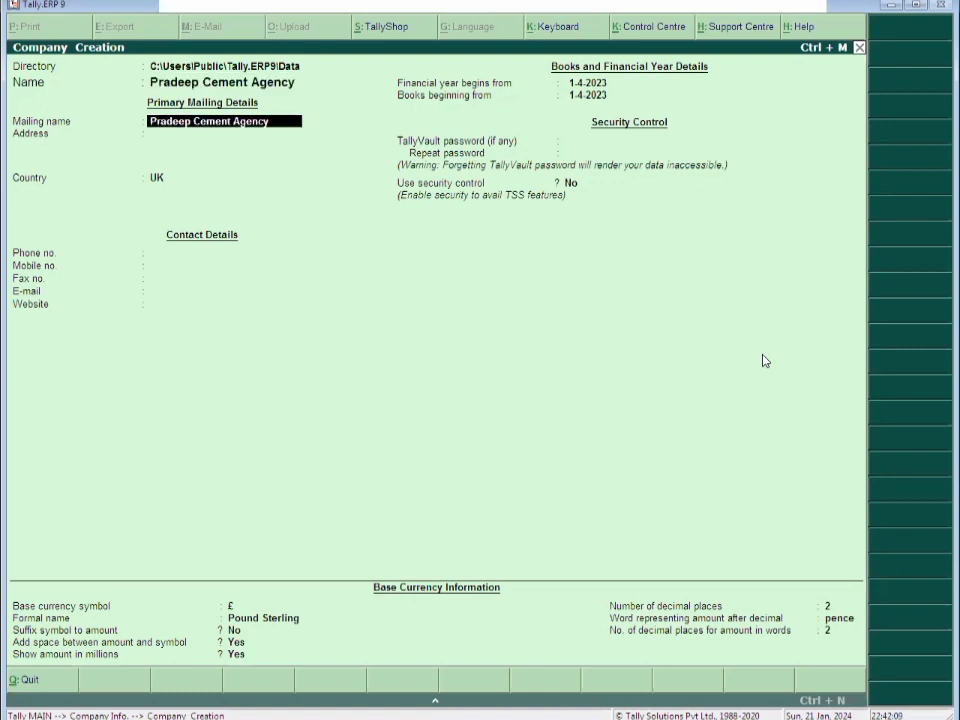
key(Return)
text(Pal)
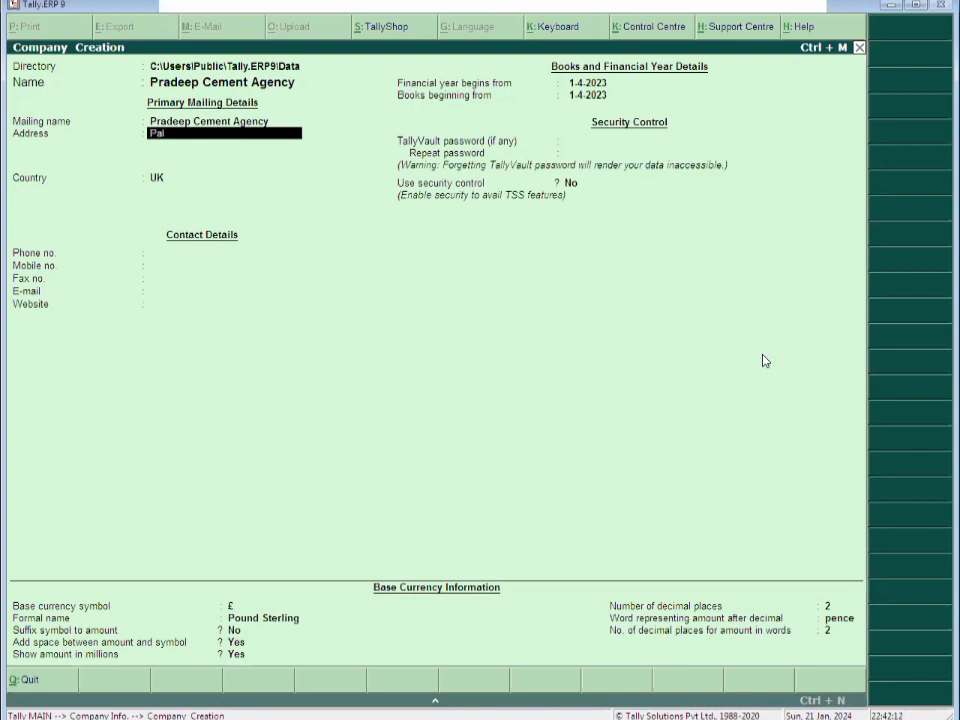
text(ival Road, Al,ig)
key(BackSpace)
key(BackSpace)
key(BackSpace)
text(ligarh)
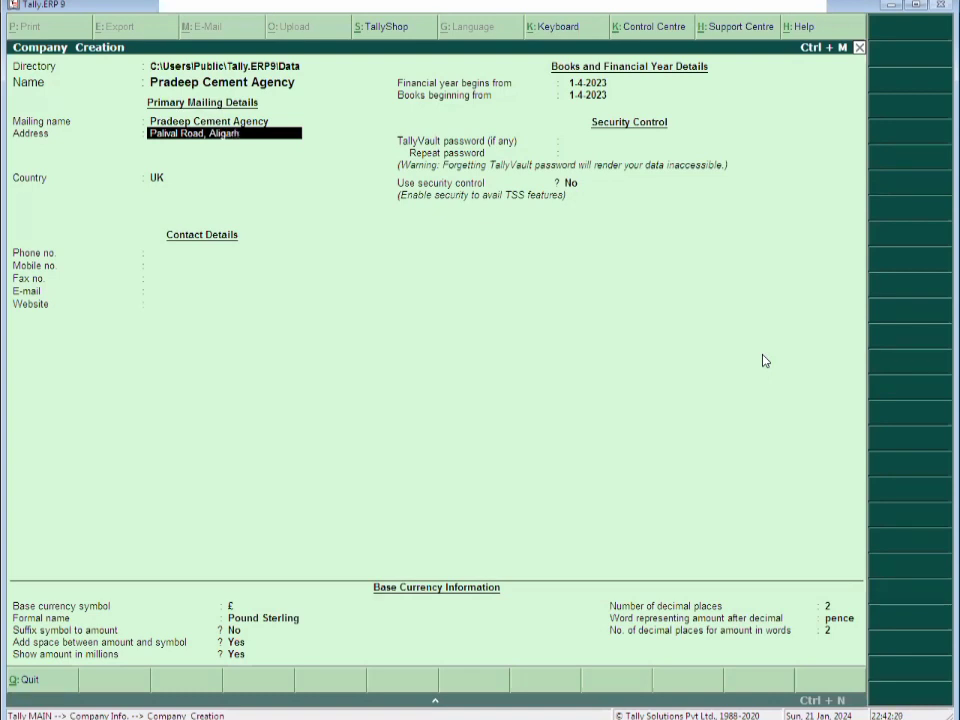
key(Return)
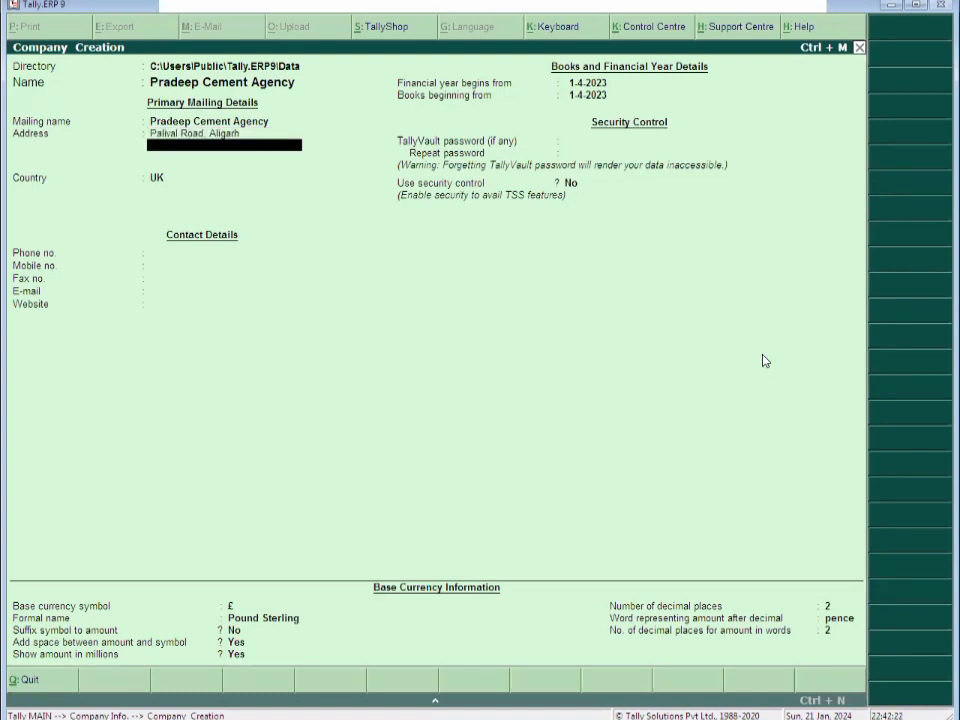
Add address line 'Aligarh', country India, state Uttar Pradesh and pincode 202001
text(Aligarh)
key(Return)
key(Return)
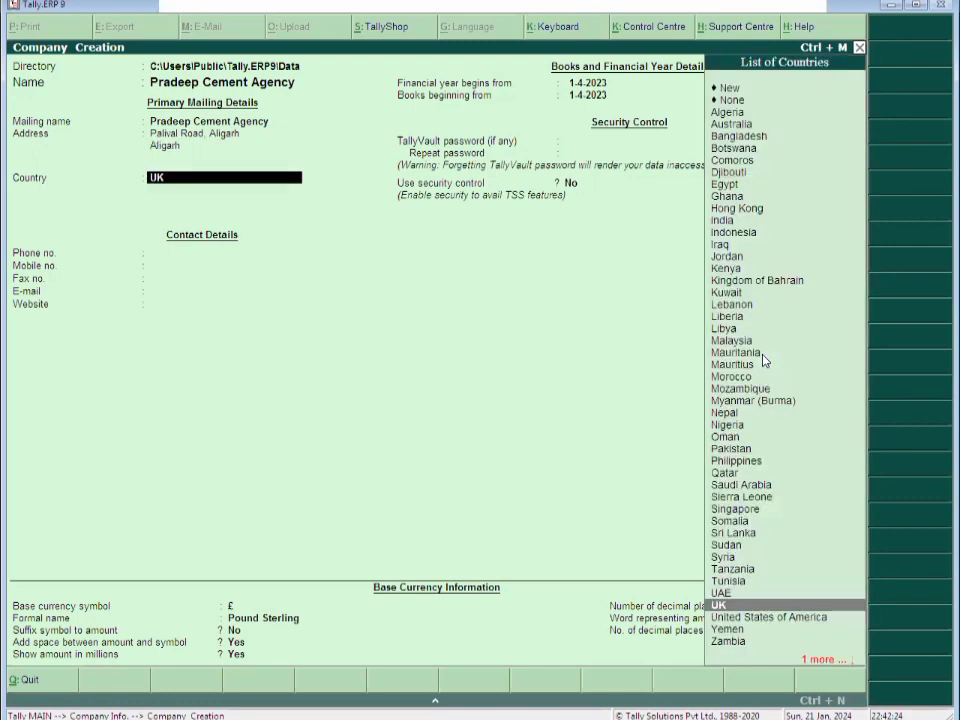
text(In)
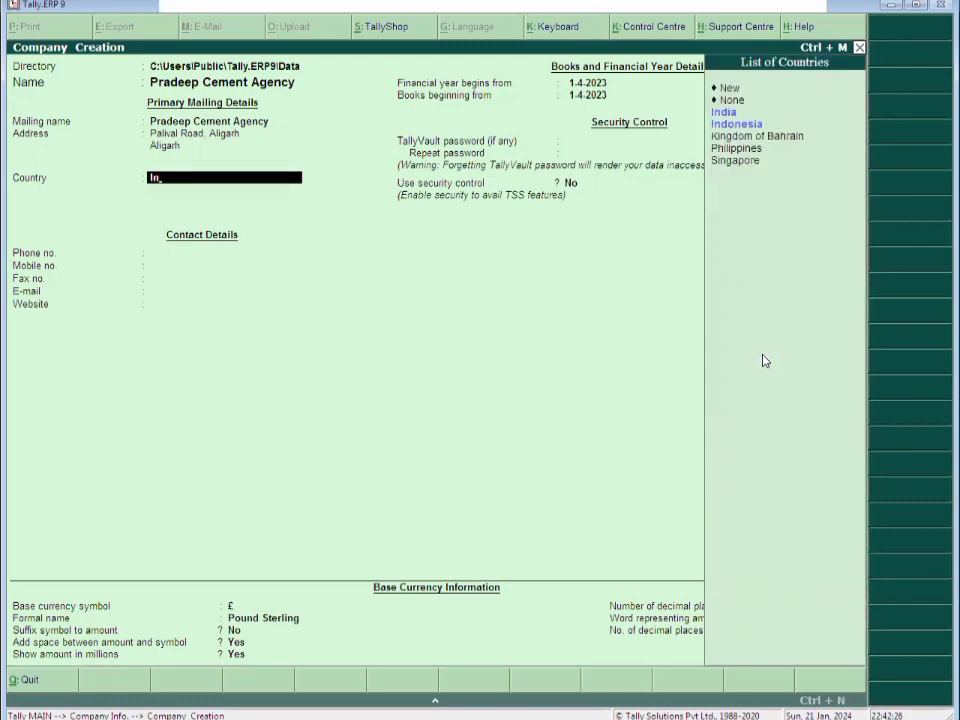
key(Return)
text(Ut)
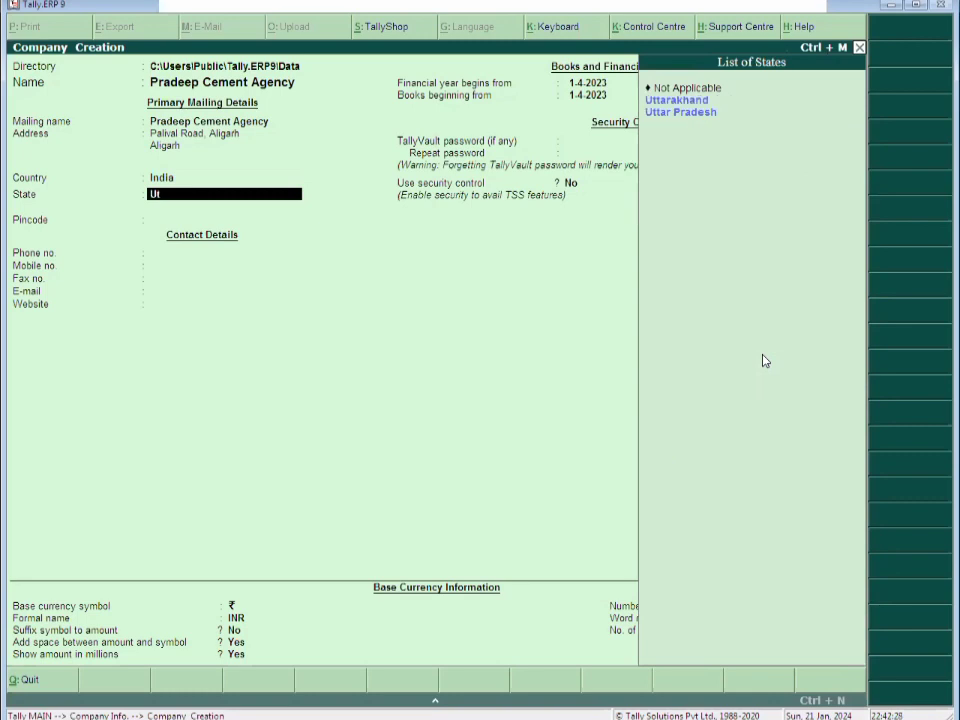
key(Down)
key(Return)
text(202001)
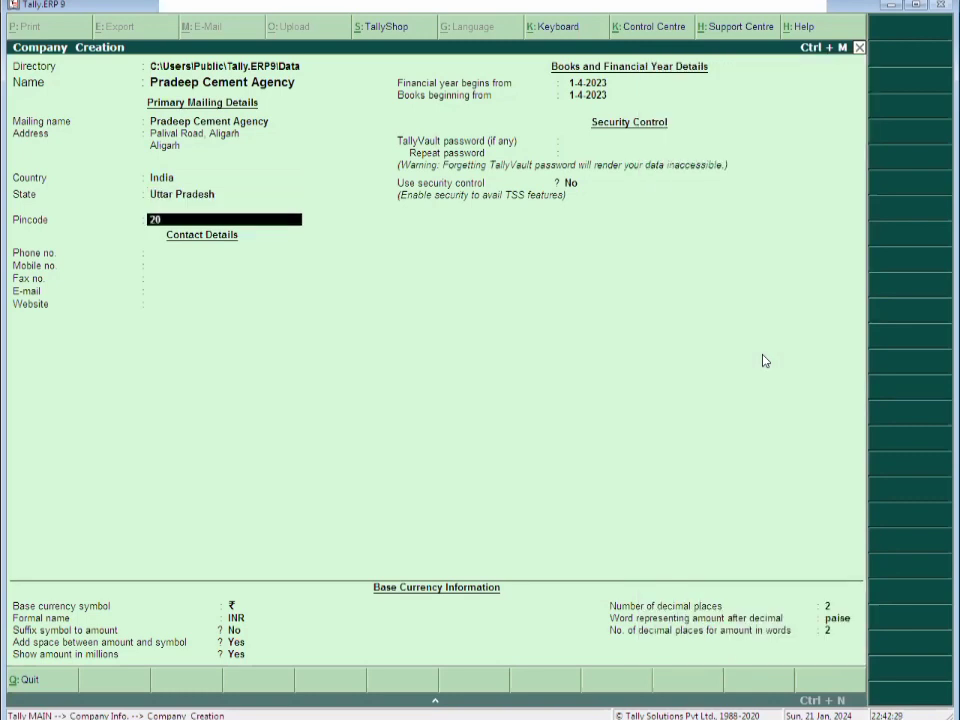
key(Return)
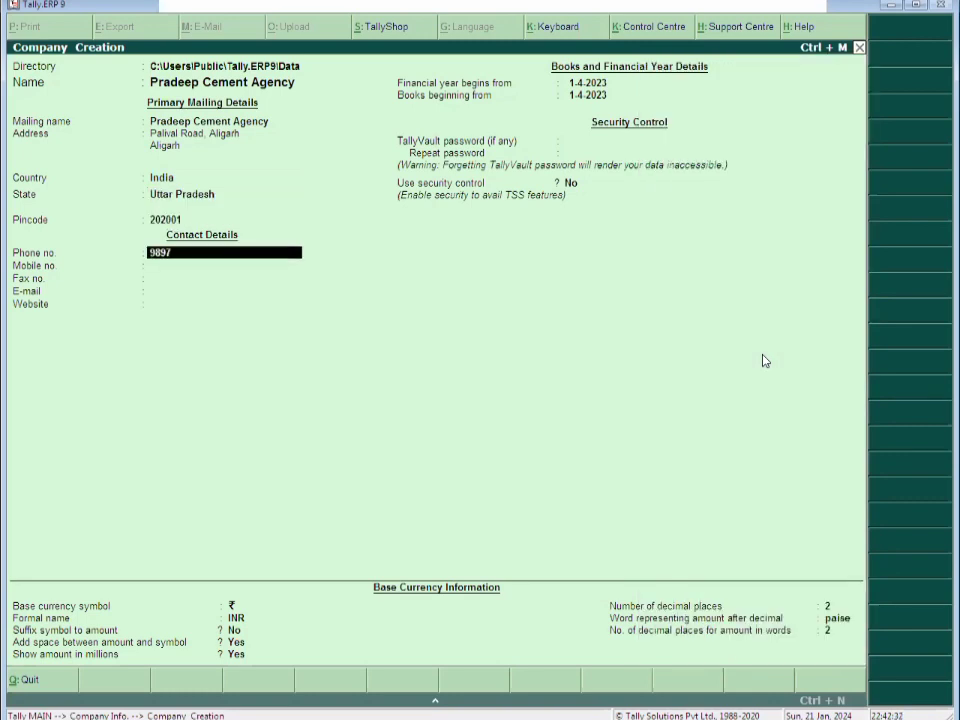
Fill in the company's phone and mobile numbers
key(Return)
key(BackSpace)
key(Return)
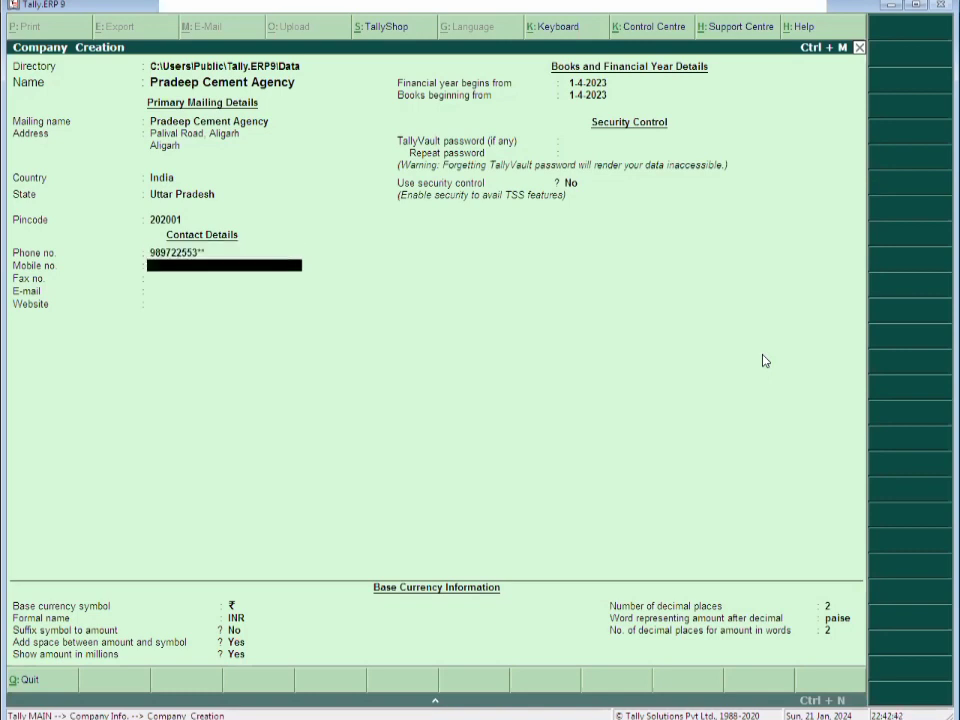
text(98972553****)
key(Return)
key(Return)
key(Return)
Accept the remaining defaults, including books beginning 1-4-2023 and rupee currency, to create the company
key(Return)
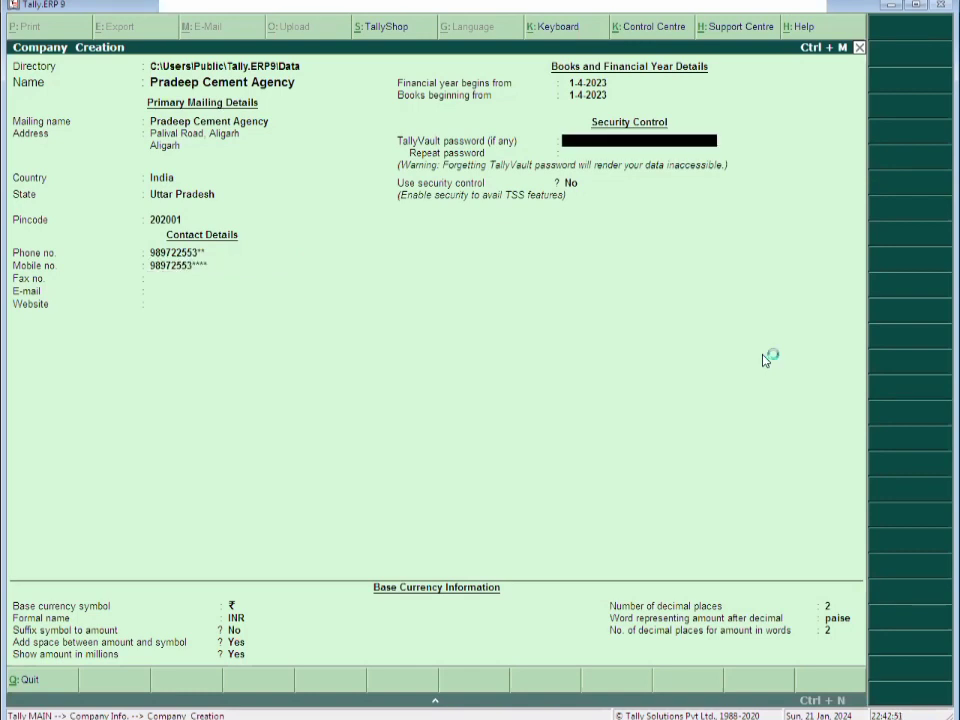
key(Return)
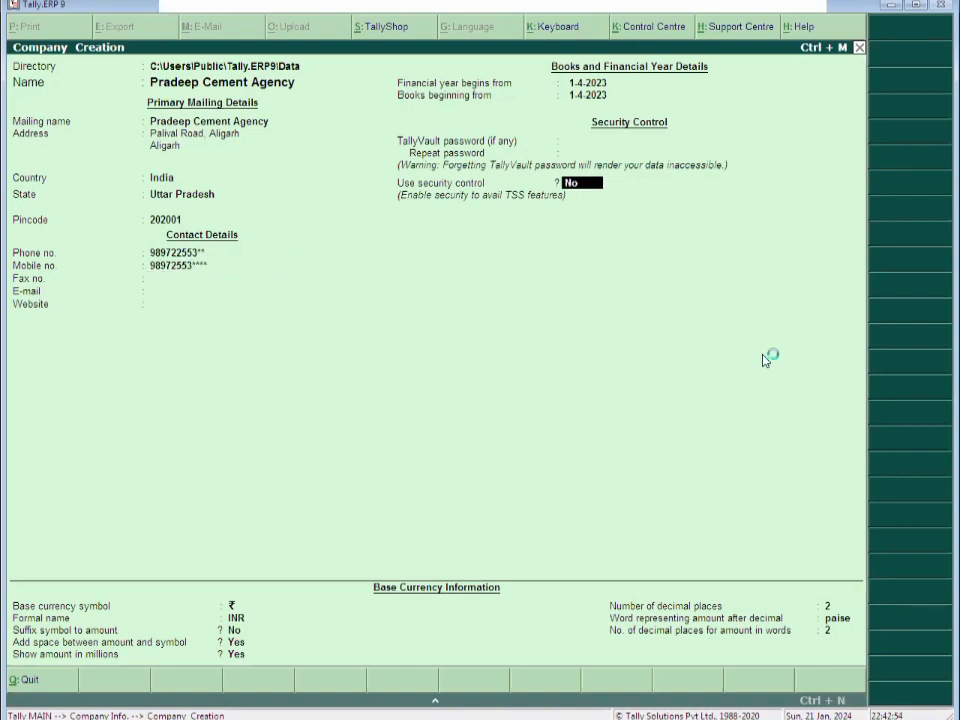
key(Return)
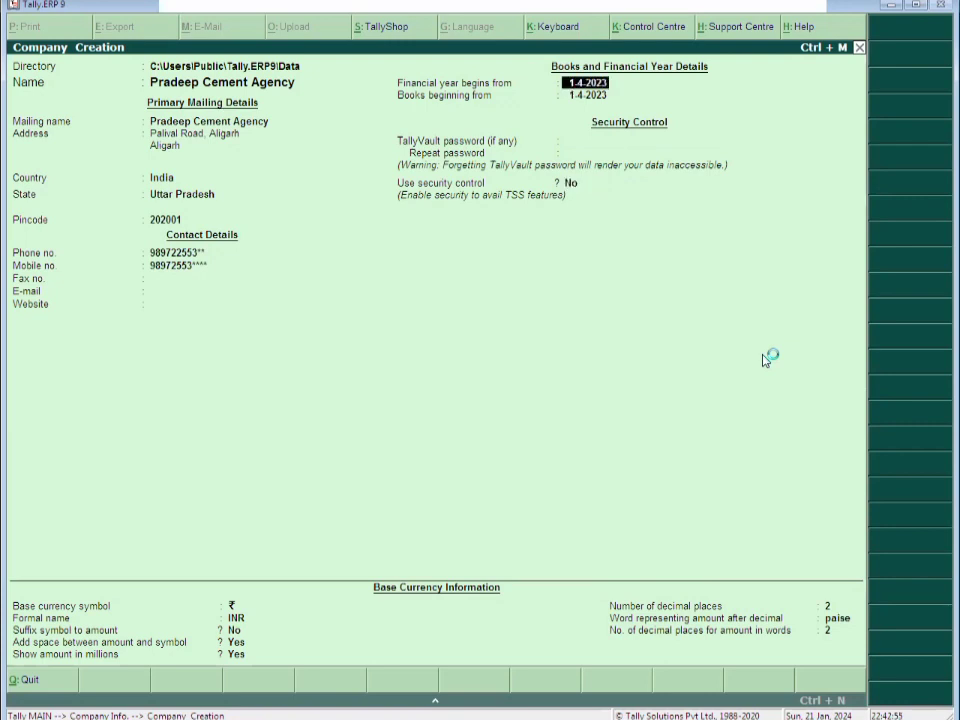
key(Return)
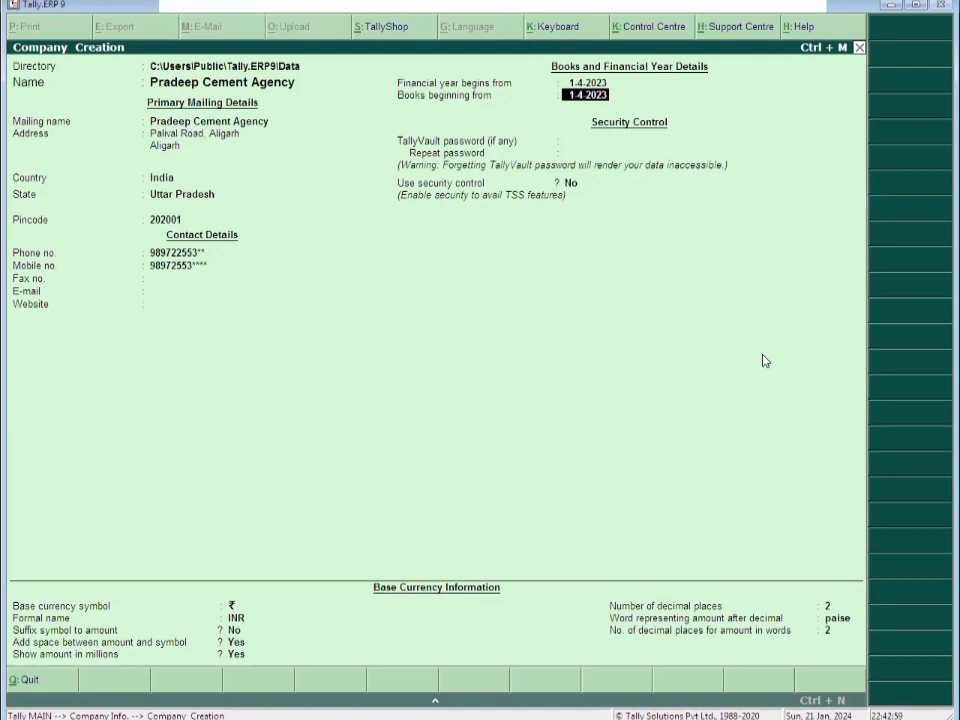
key(Return)
key(Return)
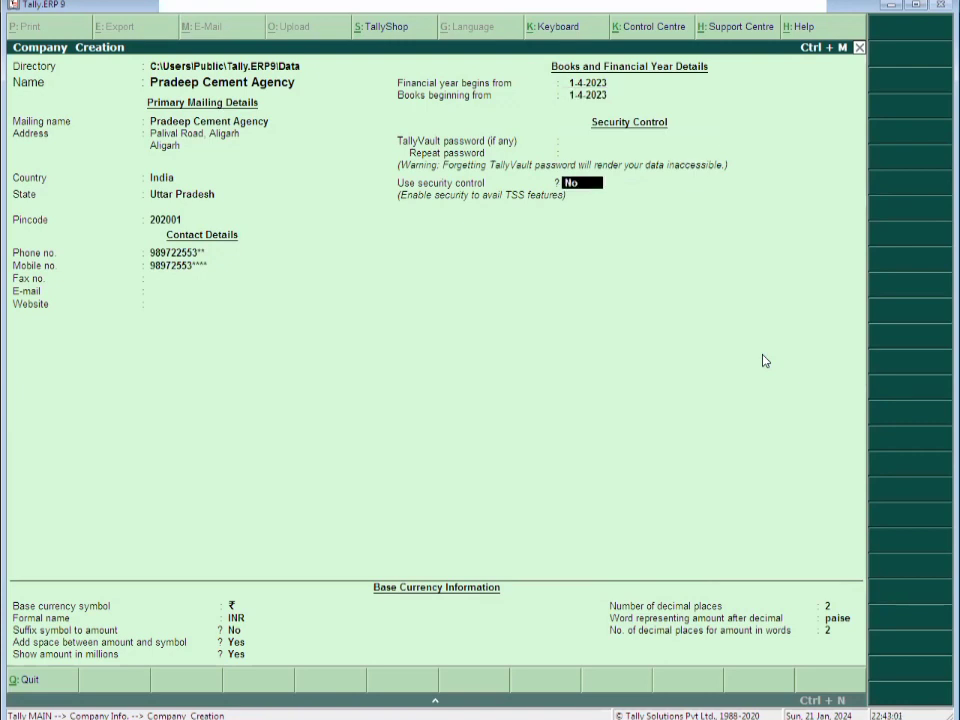
key(Return)
key(Return)
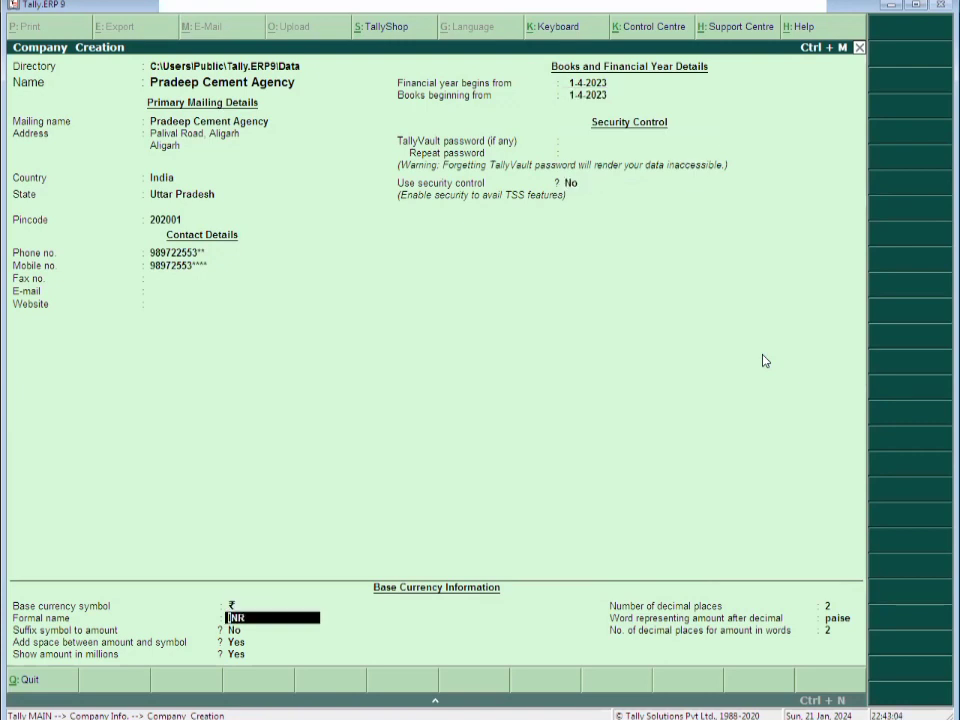
key(Return)
key(Return)
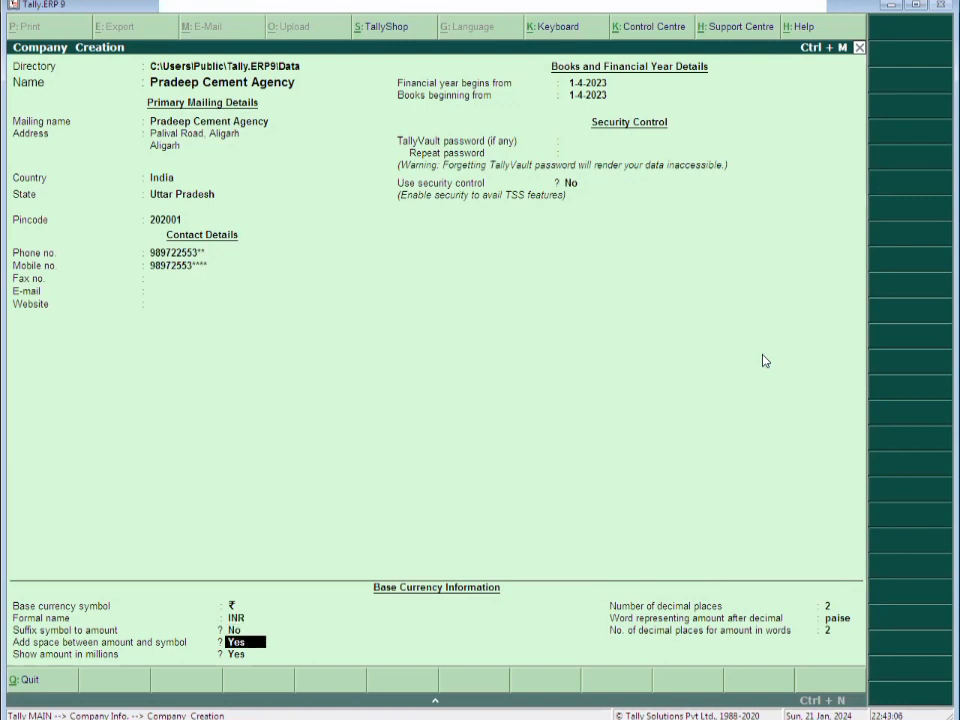
key(Return)
key(Return)
key(Return)
key(Return)
key(Return)
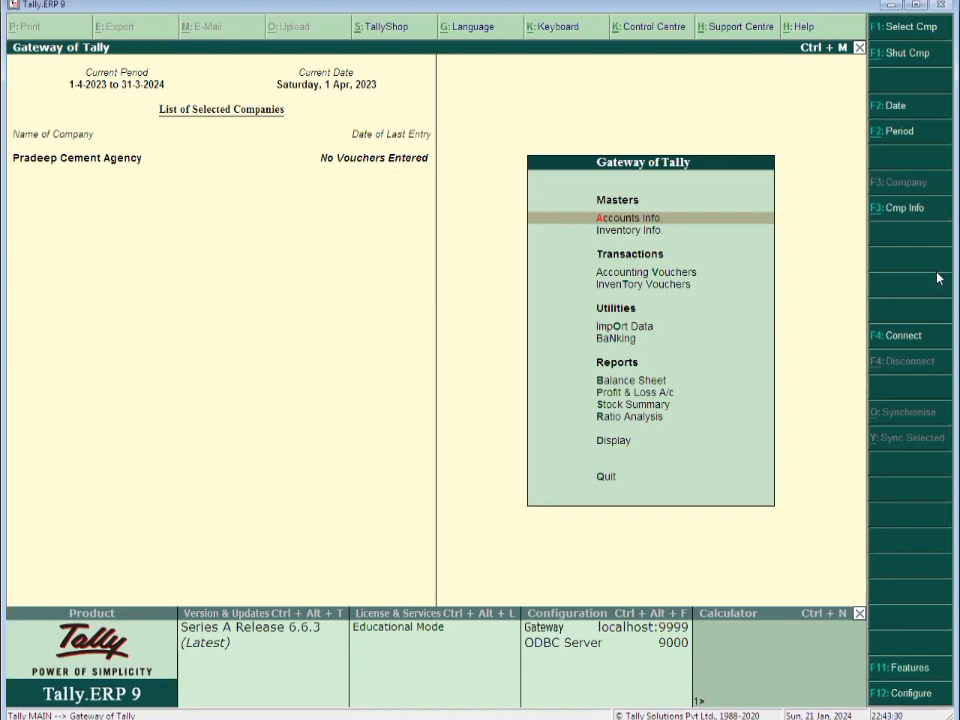
Open F11: Features and move down to Statutory & Taxation
click(911, 668)
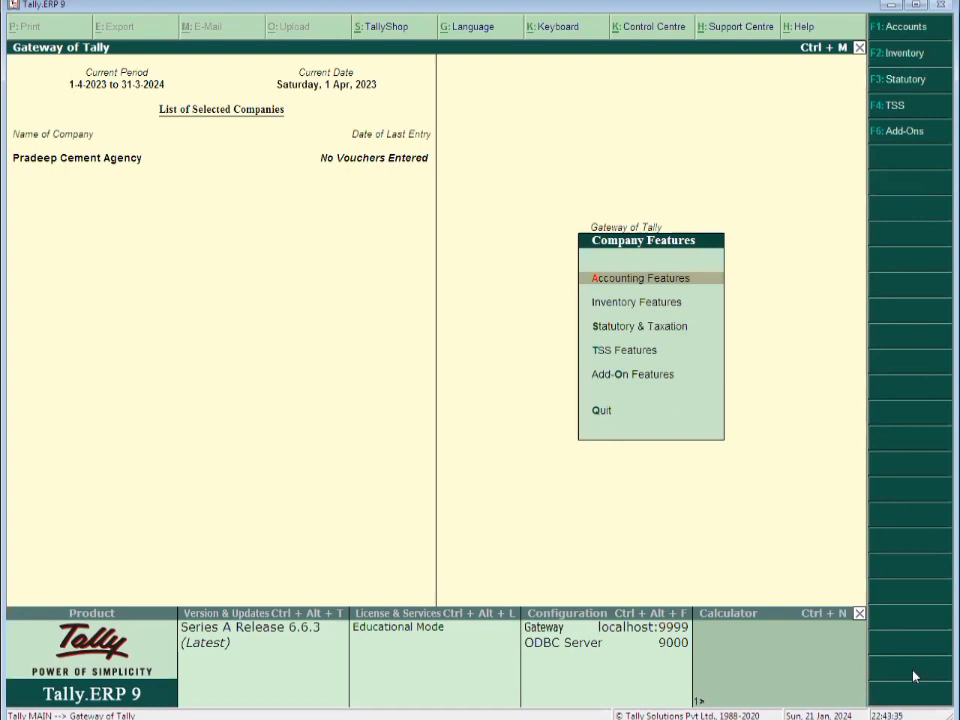
key(Down)
key(Escape)
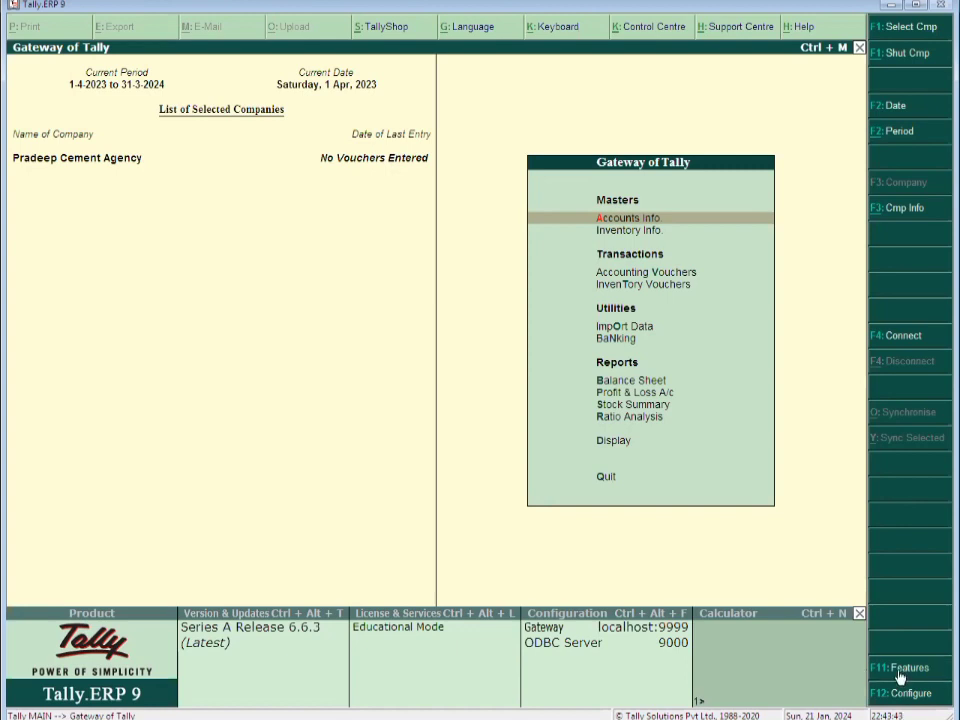
click(898, 676)
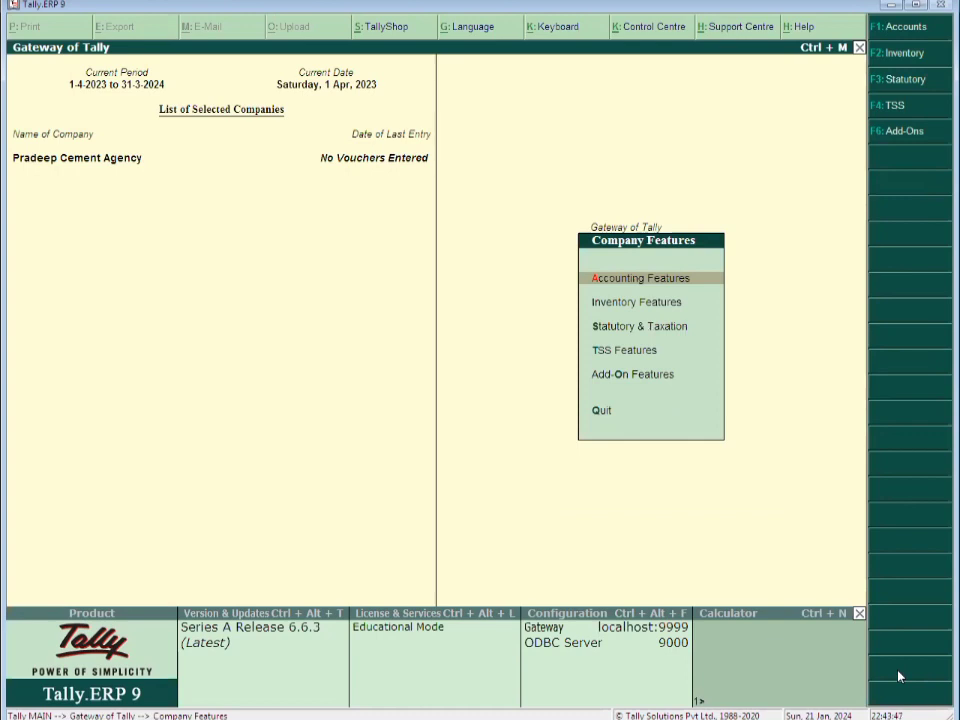
key(Down)
key(Down)
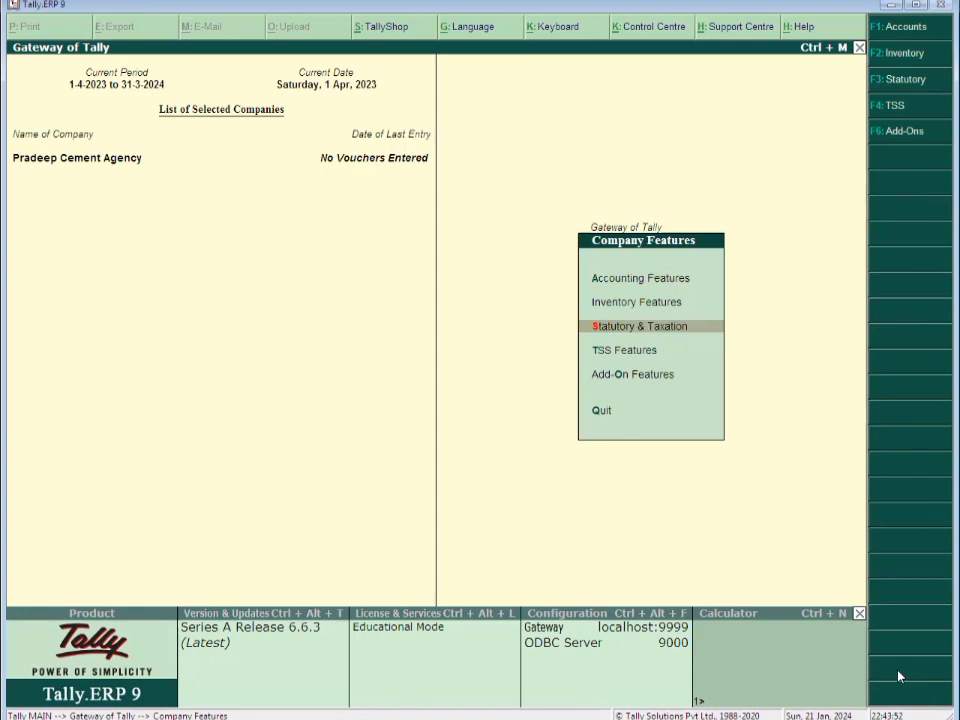
Enable GST for the company in Statutory & Taxation features
key(Return)
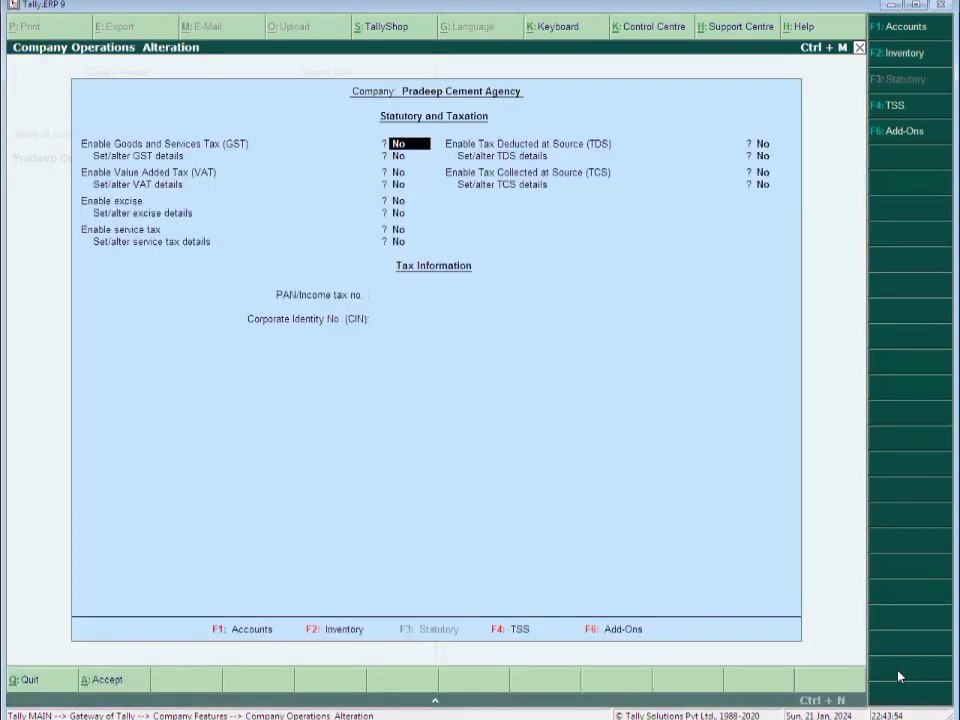
text(y)
key(Return)
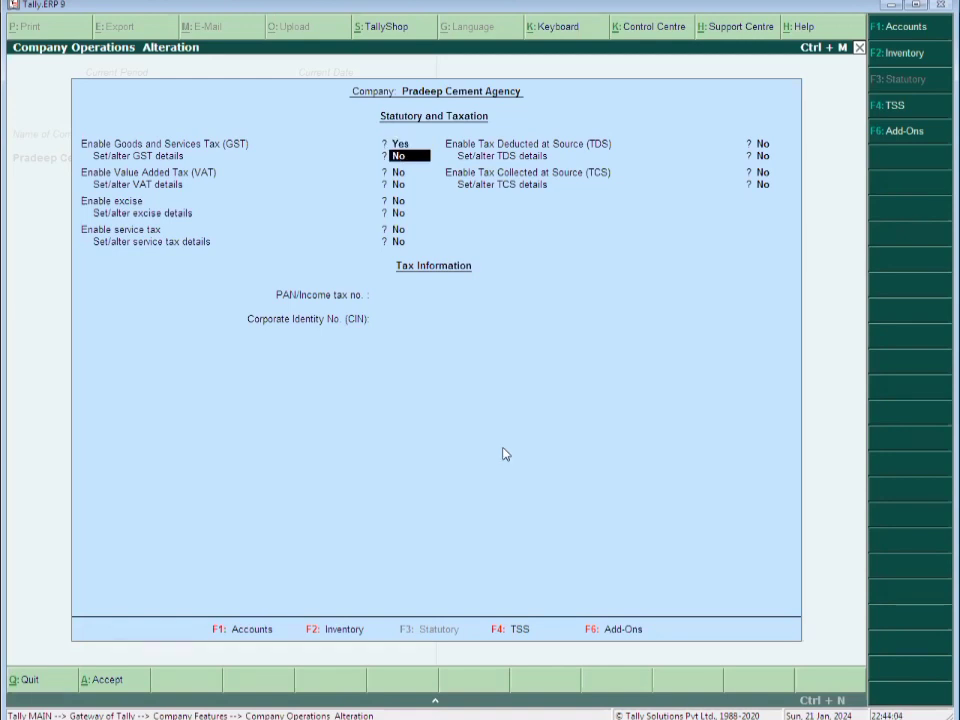
text(y)
Enter the company's GSTIN, keep Monthly GSTR1 periodicity, and save the GST settings
key(Return)
key(Return)
key(Return)
key(Return)
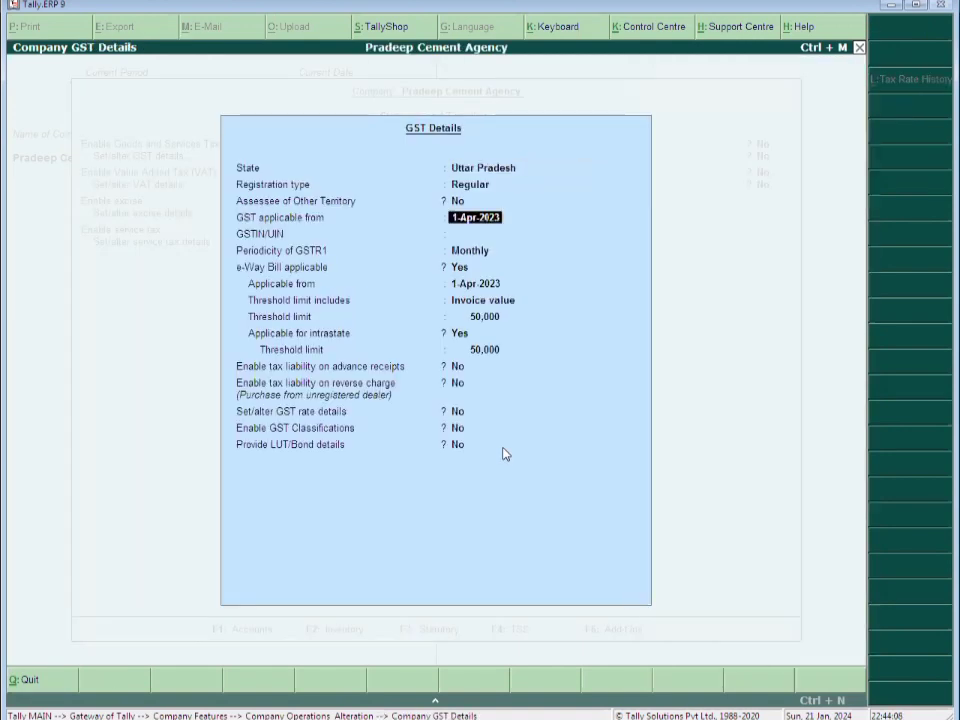
key(Return)
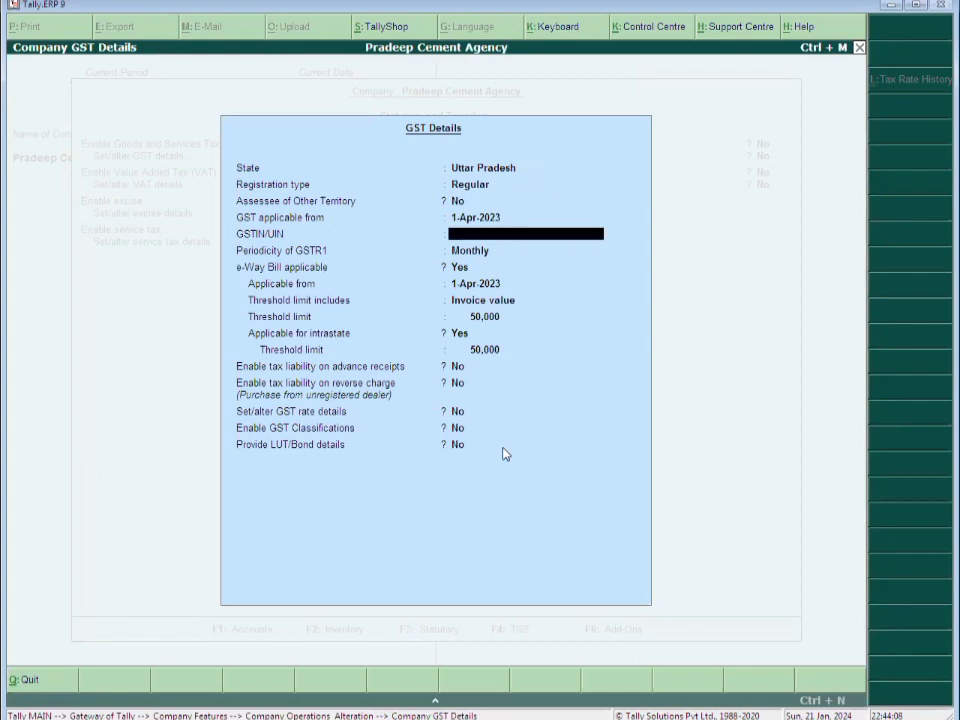
text(09*************)
key(Return)
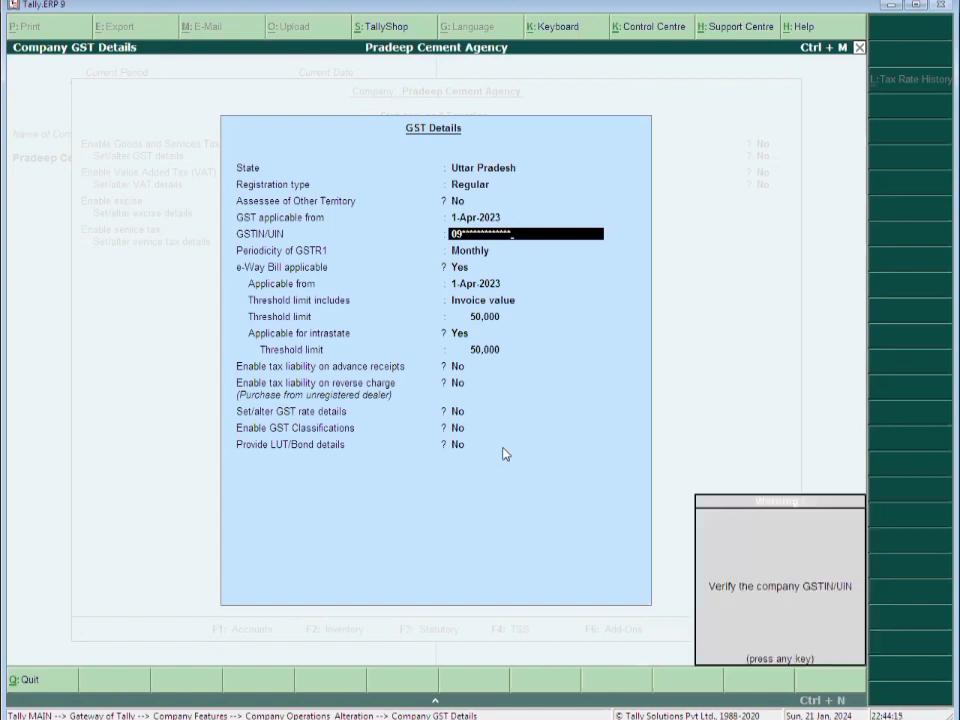
key(Return)
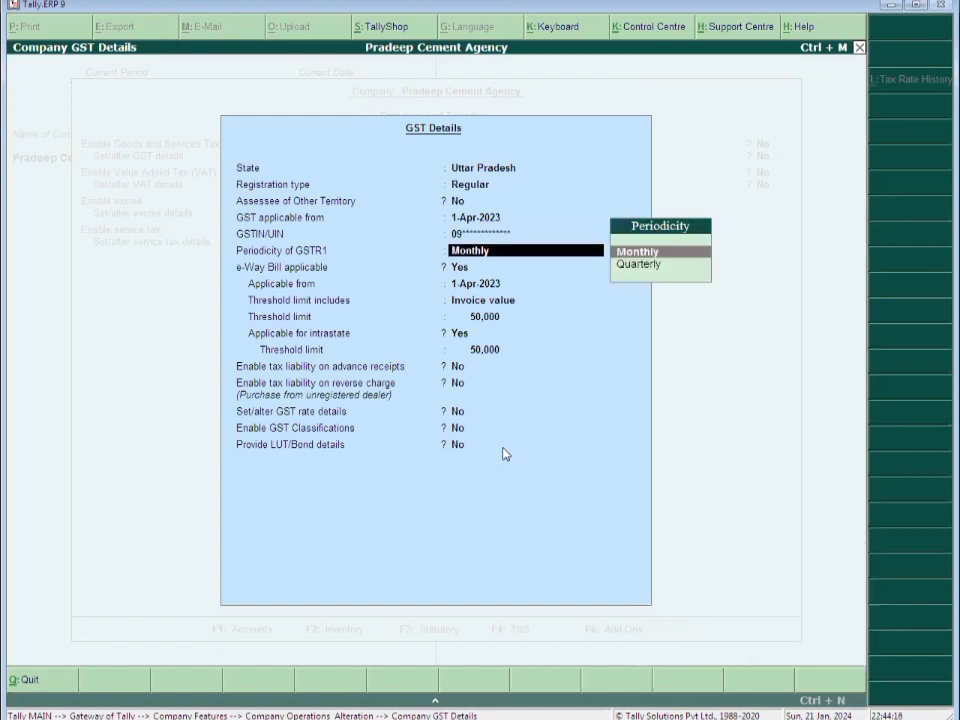
key(ctrl+a)
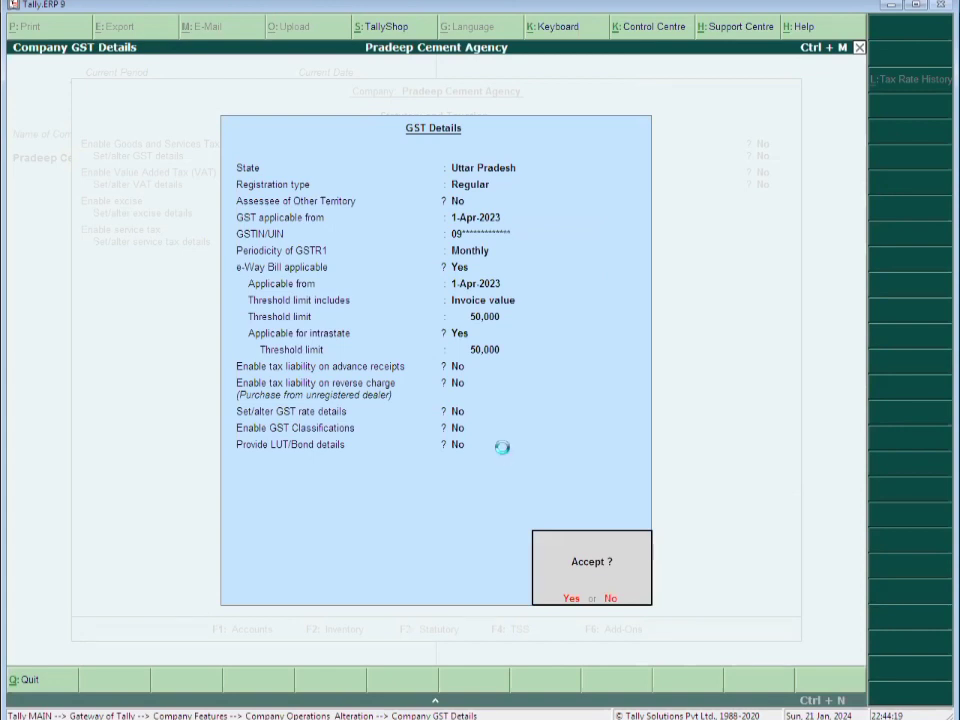
key(Return)
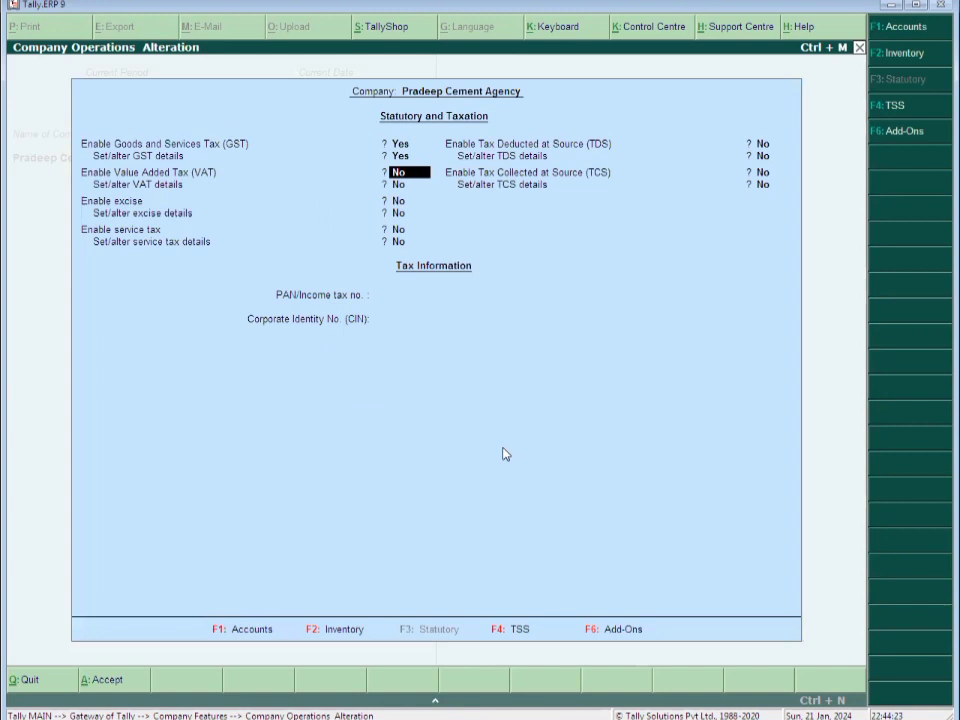
key(ctrl+a)
Start a Purchase voucher with supplier invoice number 125, keeping the 1-Apr-2023 date
key(Escape)
key(Escape)
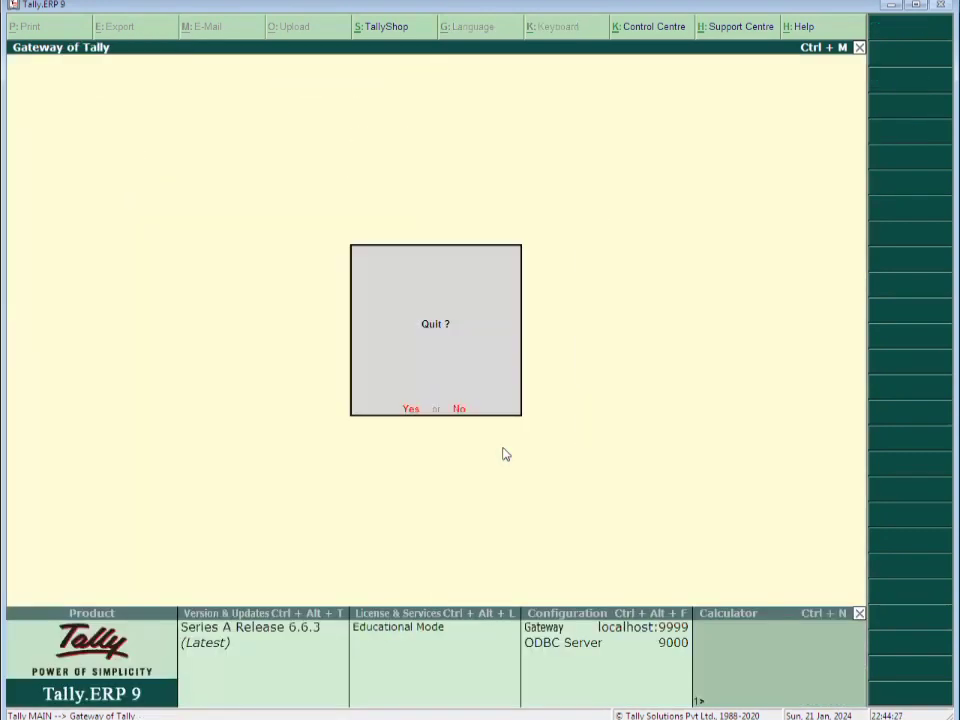
key(n)
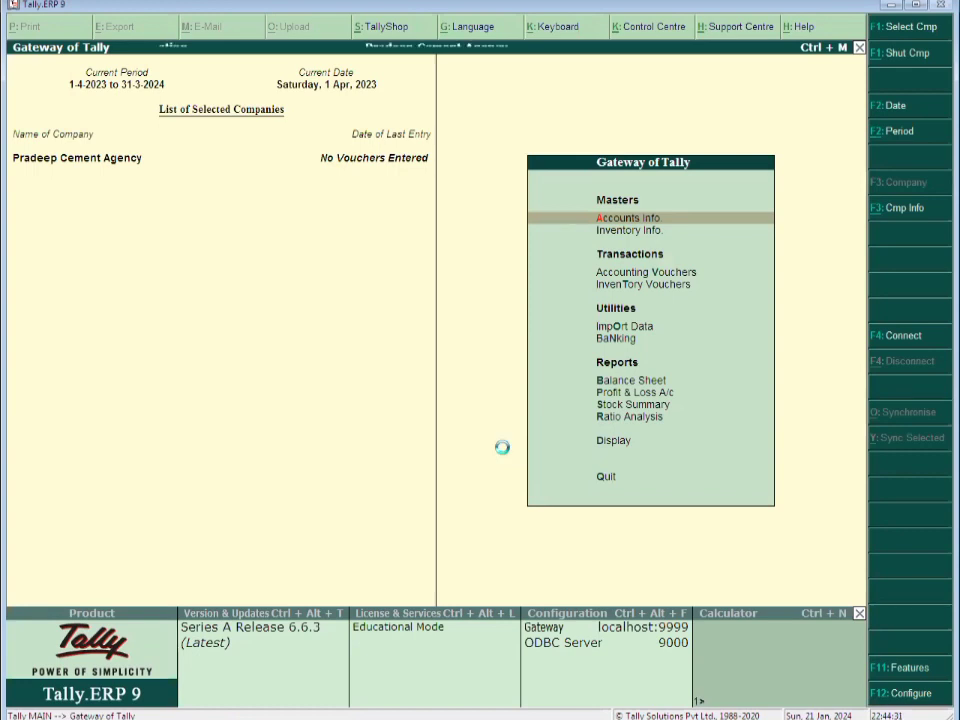
key(v)
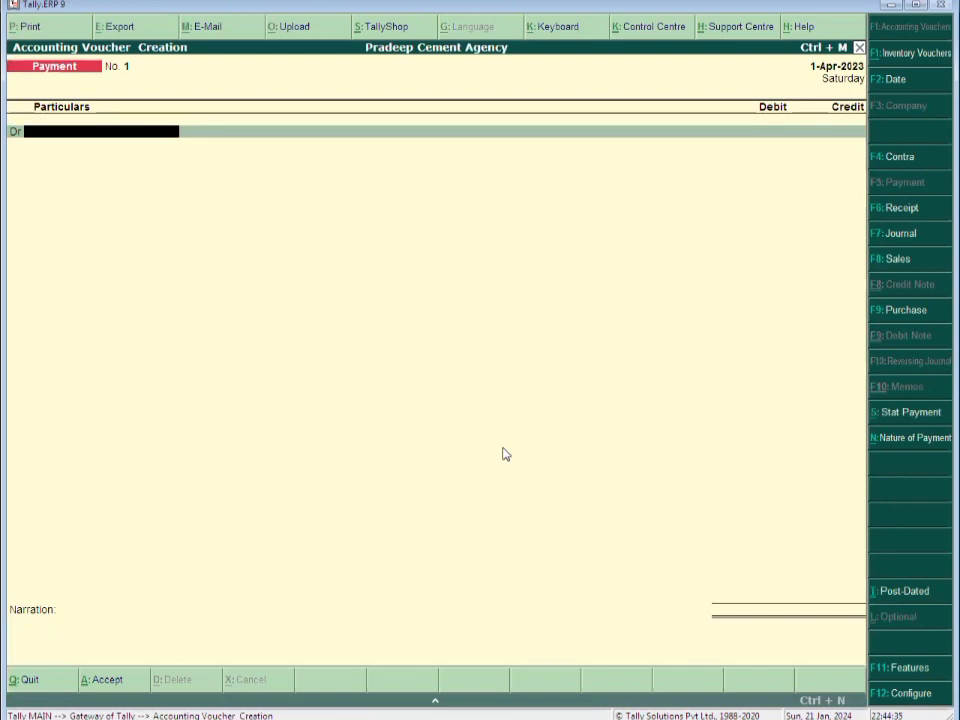
key(F9)
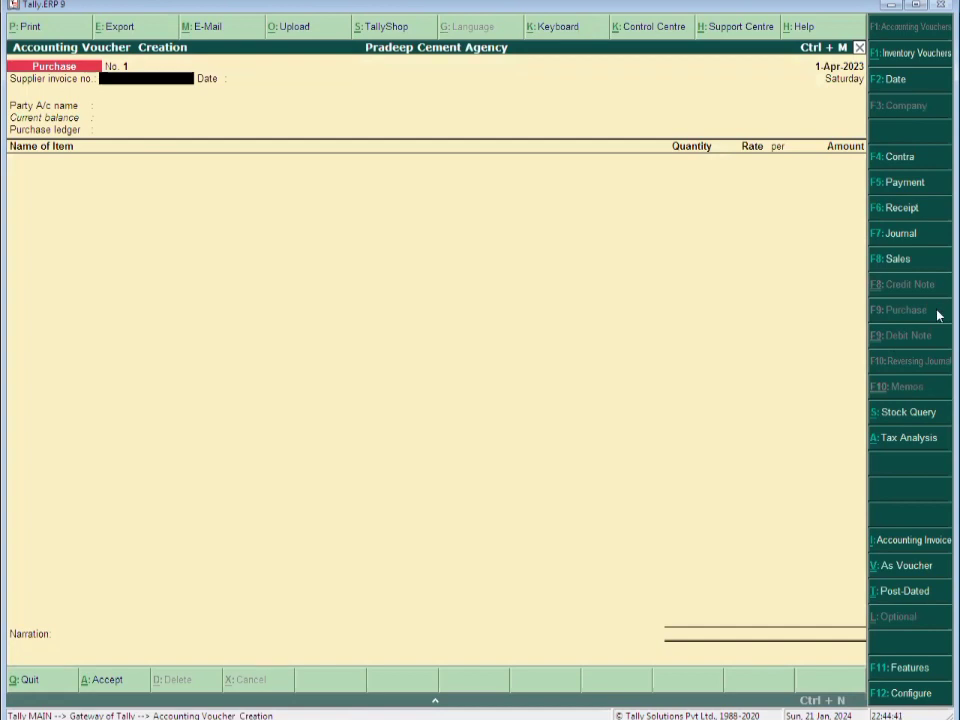
text(125)
key(Return)
key(Return)
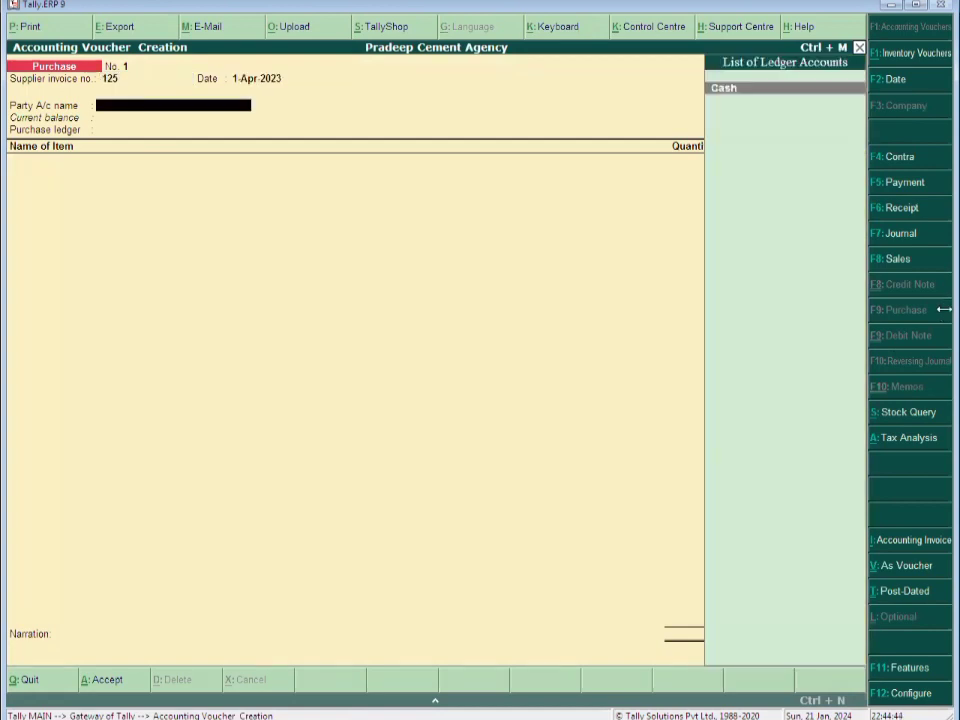
Create party ledger Gupta Traders under Sundry Creditors
key(alt+c)
text(Gupta)
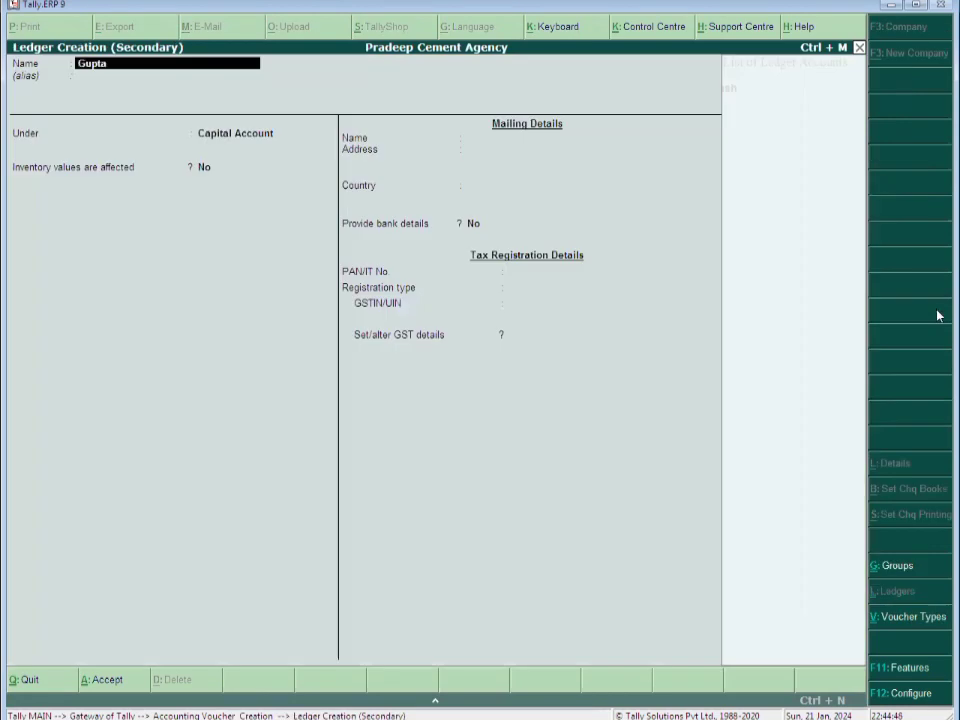
text( Traders)
key(Return)
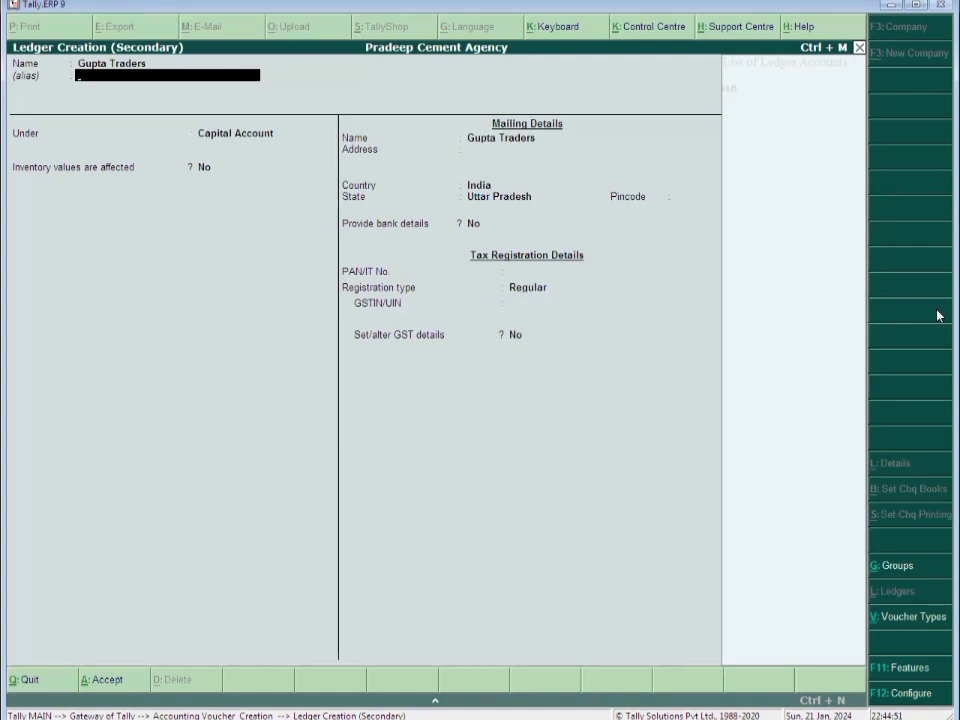
key(Return)
text(Sund)
key(Return)
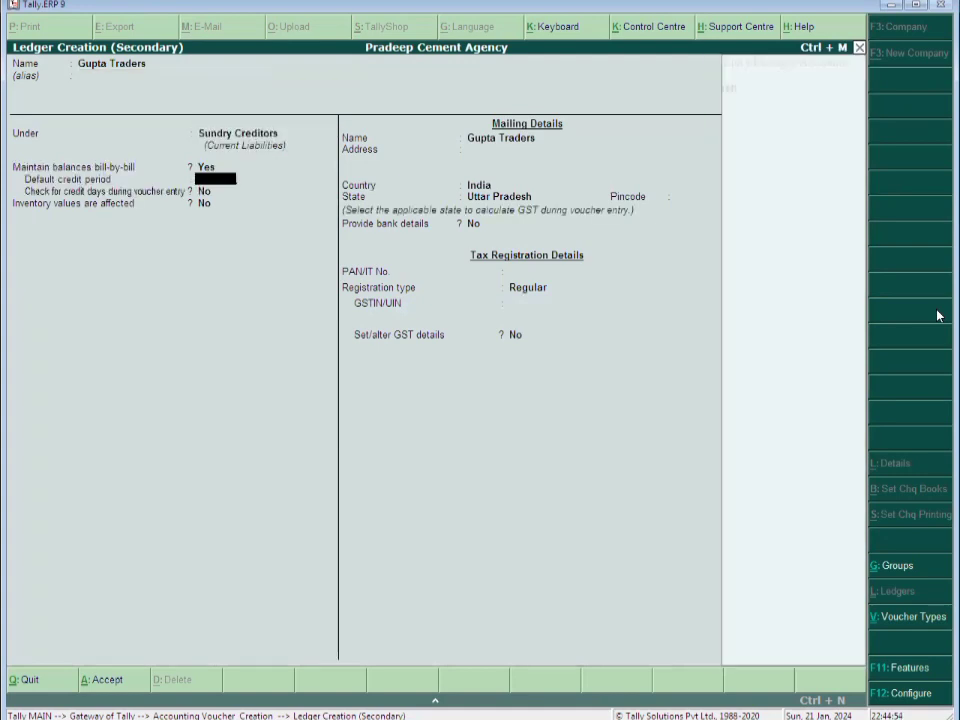
key(Return)
key(Return)
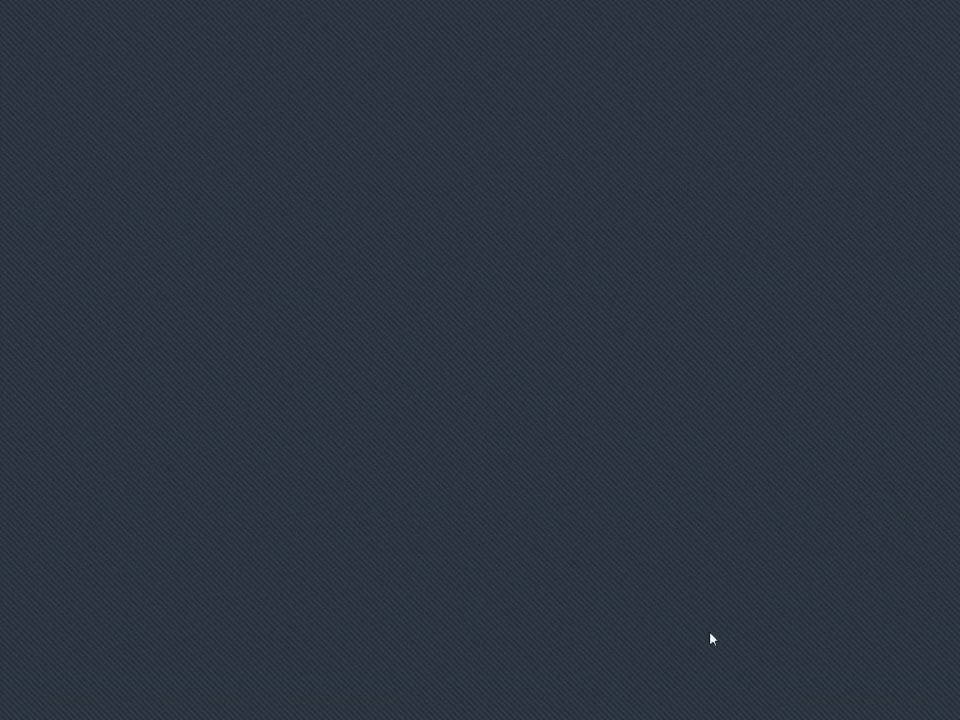
Give Gupta Traders an Aligarh address, pincode 202001 and its GSTIN, then save the ledger
text(in Road , Talanagri)
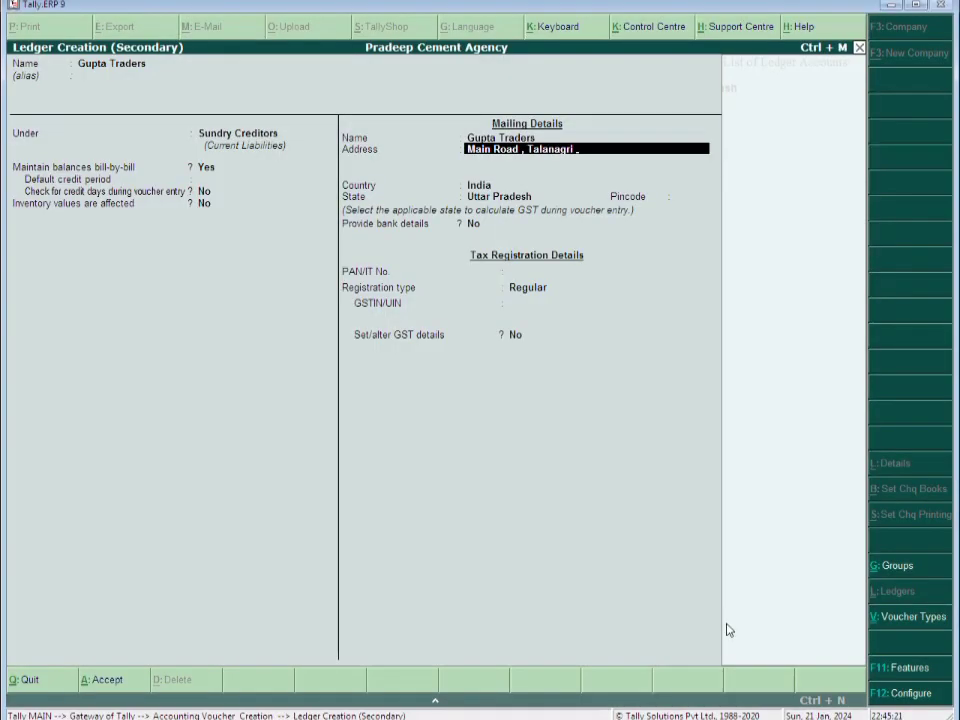
text(  ,Aligarh)
key(Return)
key(Return)
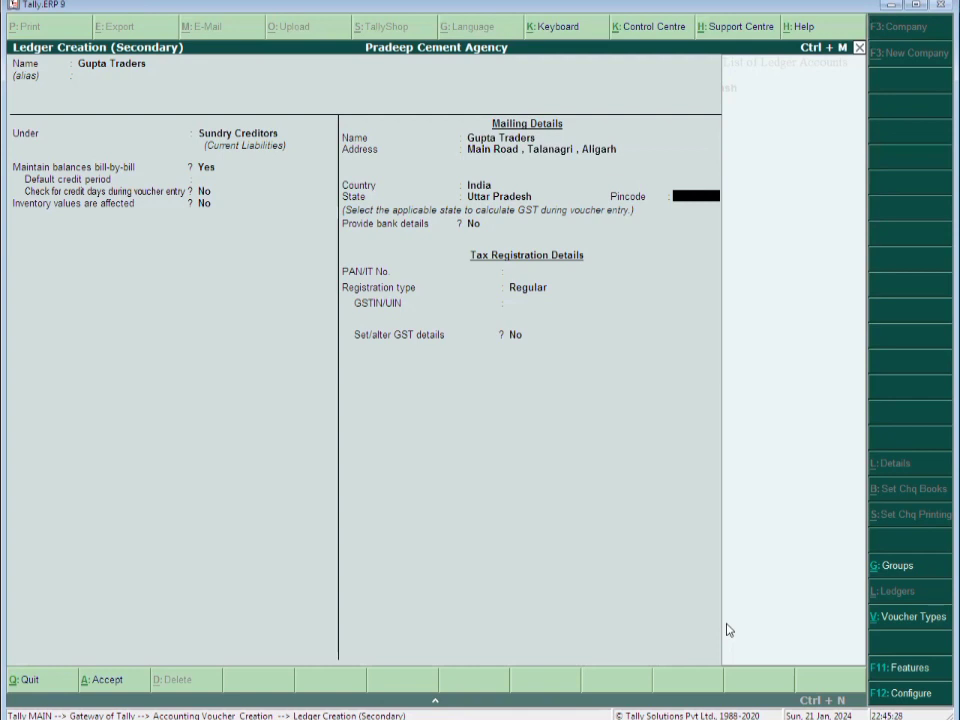
text(202001)
key(Return)
key(Return)
key(Return)
key(Return)
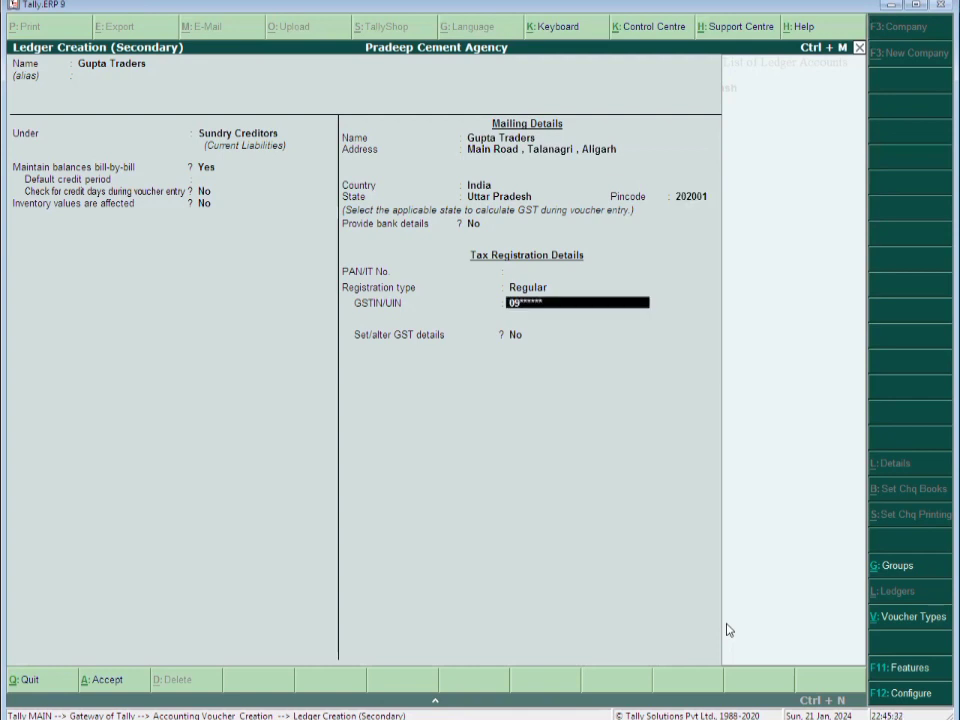
text(*******)
key(Return)
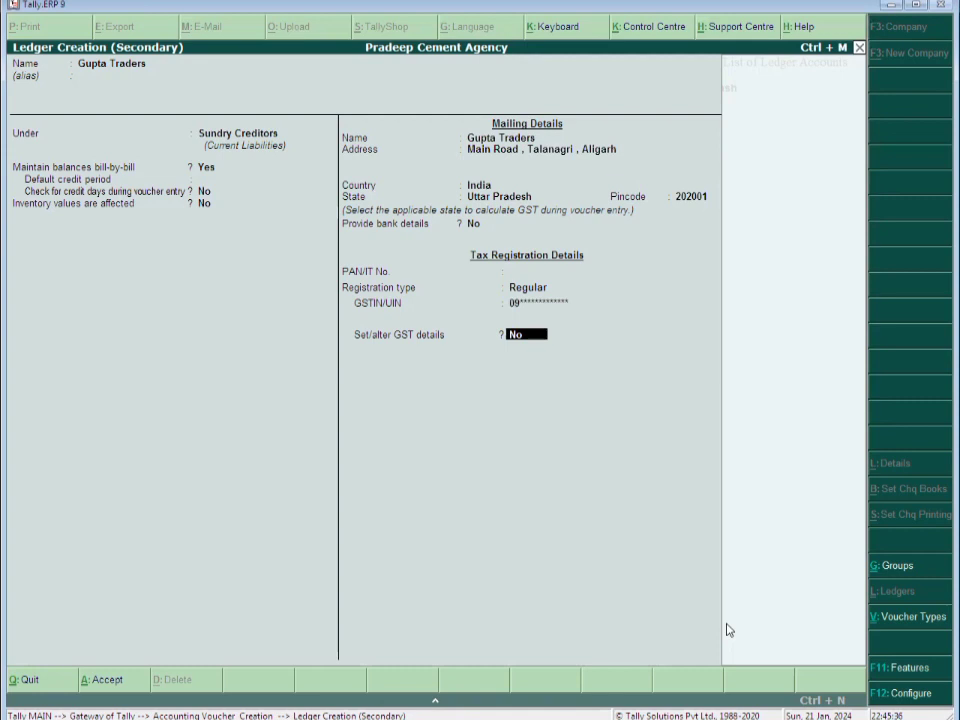
key(ctrl+a)
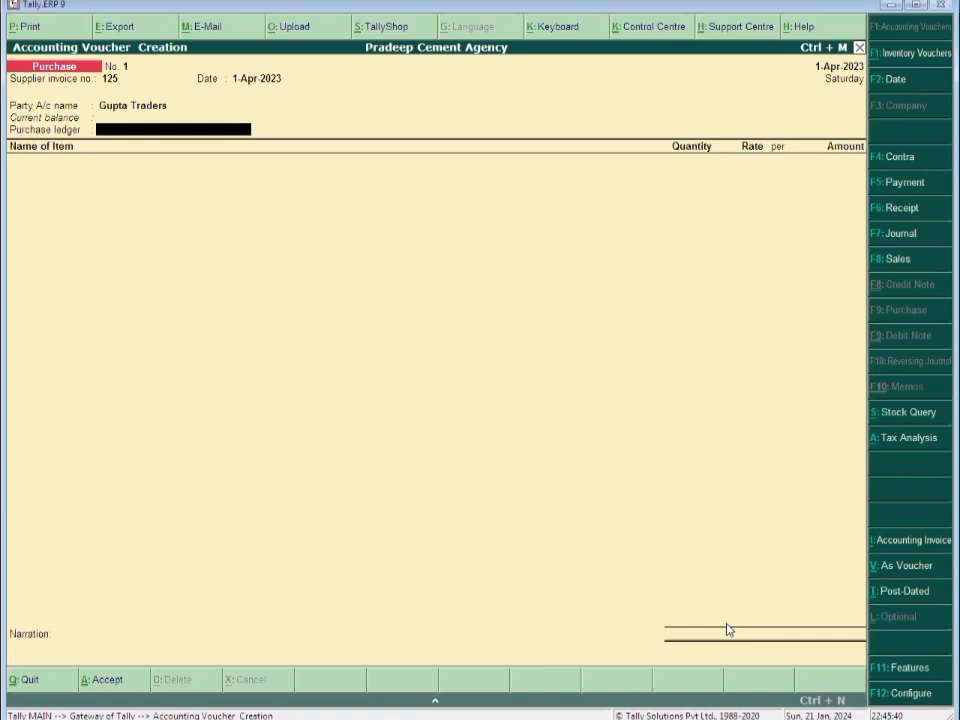
Create the Purchase A/c ledger under Purchase Accounts with GST classification Purchase Taxable
key(alt+c)
text(Purchae)
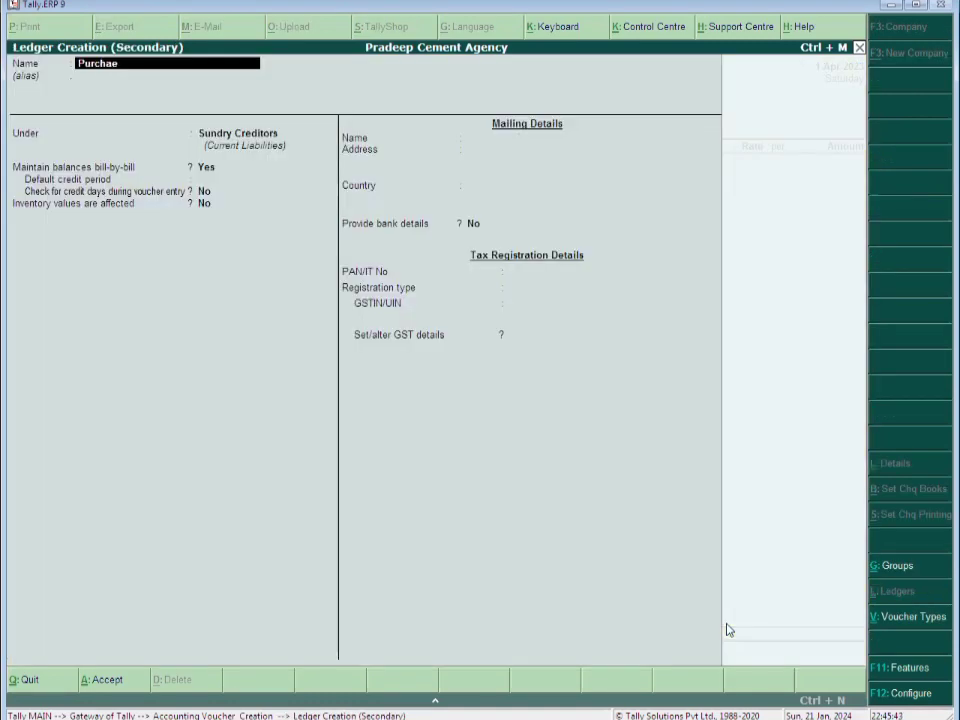
key(BackSpace)
text(se A/c)
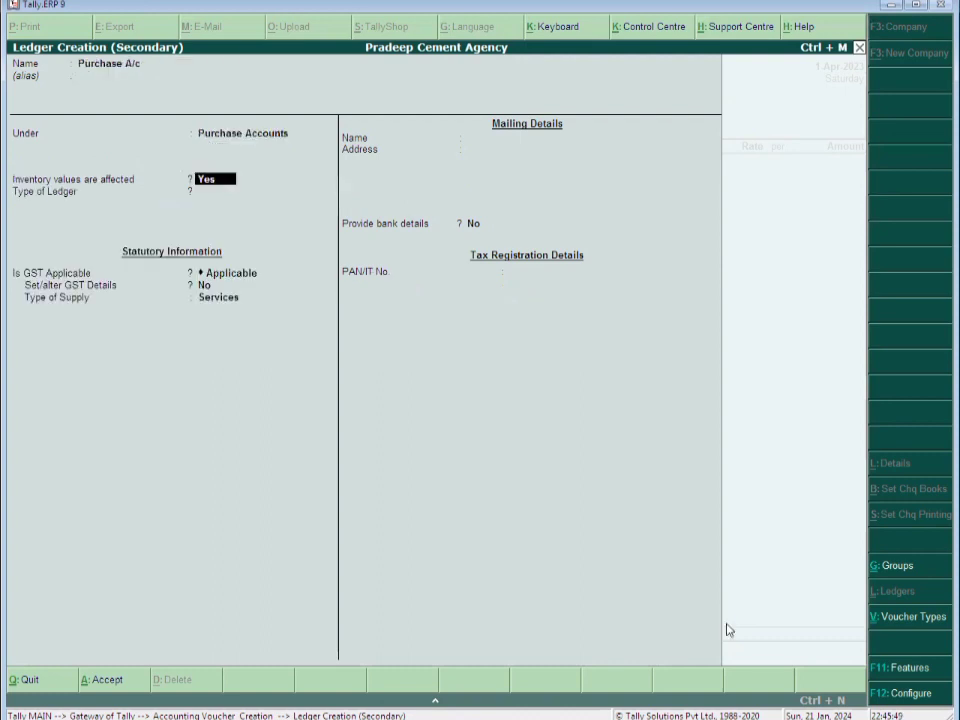
key(ctrl+a)
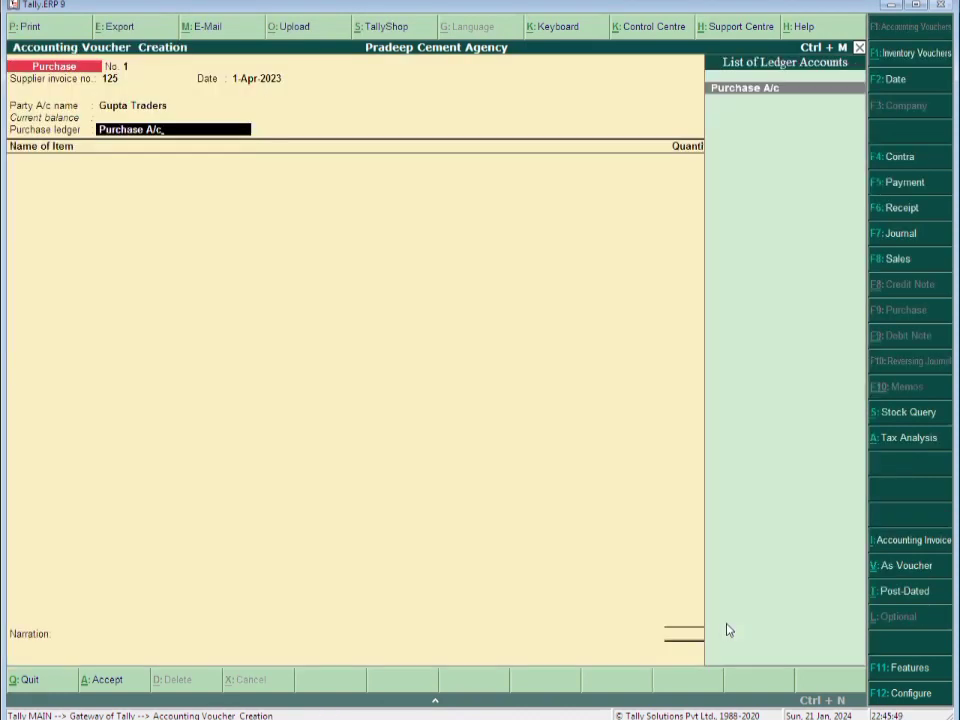
key(Return)
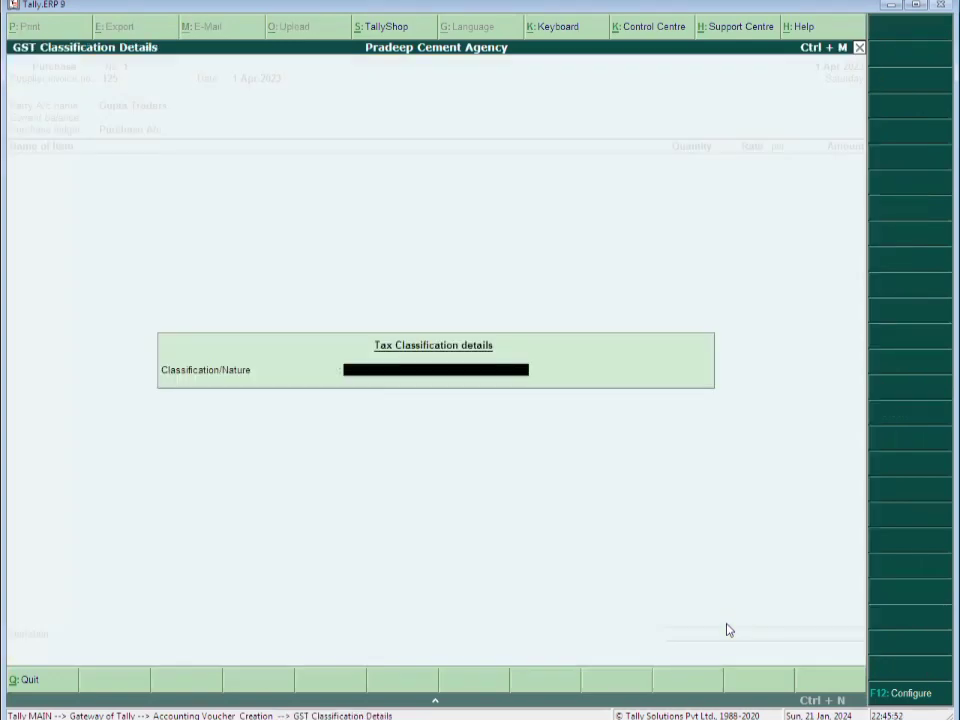
text(Pur)
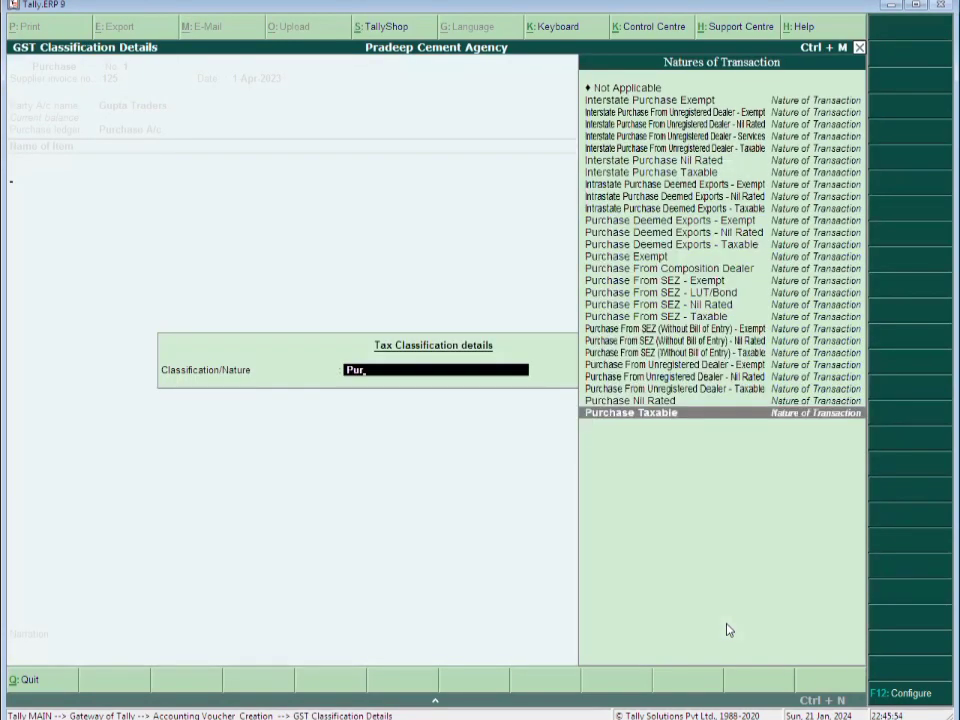
key(Return)
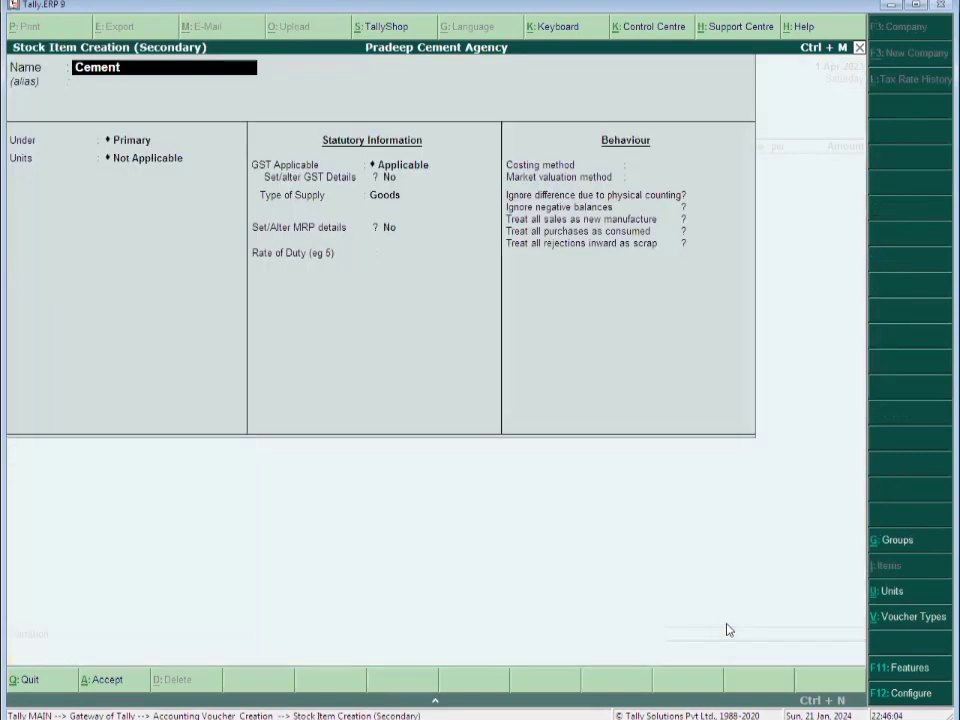
Name the stock item Cement and place it in a new Primary group 'Stock of Cement'
key(Return)
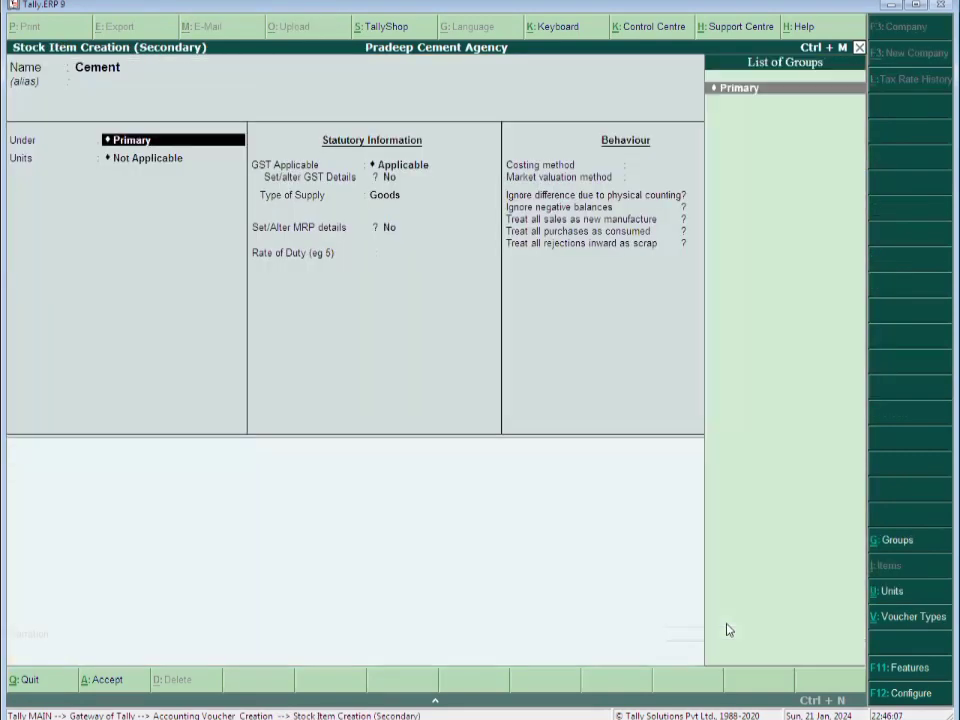
key(alt+c)
text(St)
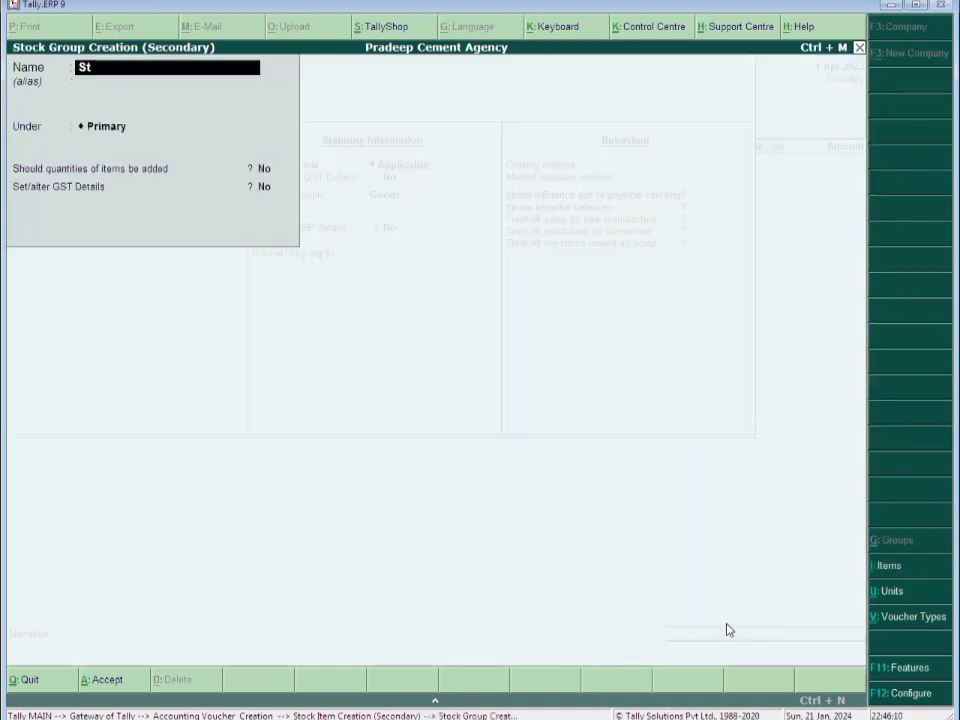
text(ock  of Ceme)
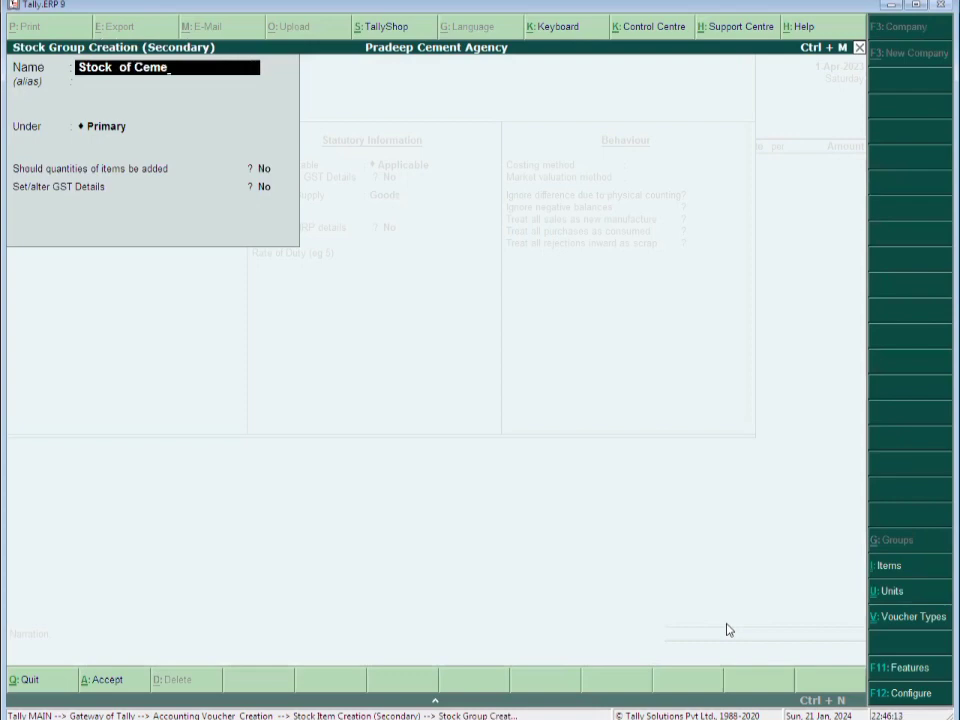
text(nt)
key(Return)
key(Return)
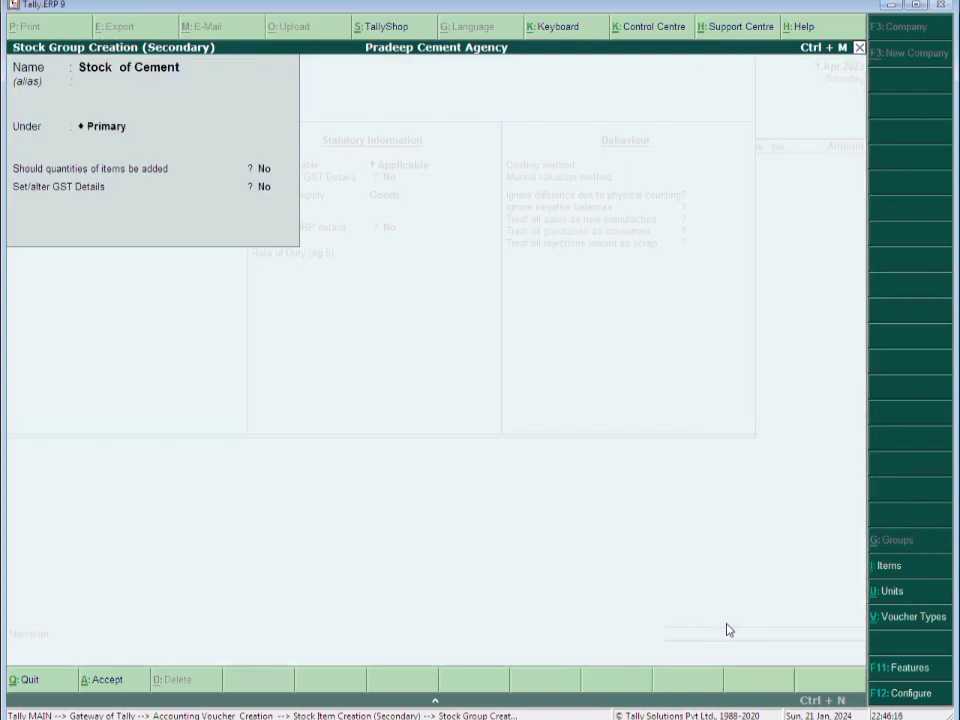
key(Return)
key(Return)
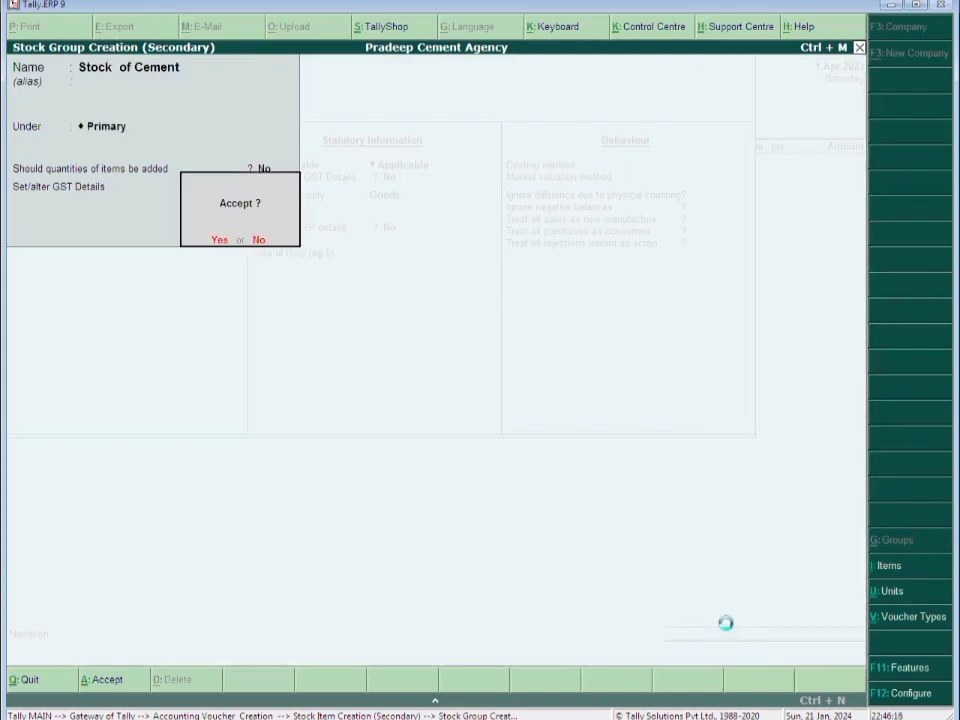
key(Return)
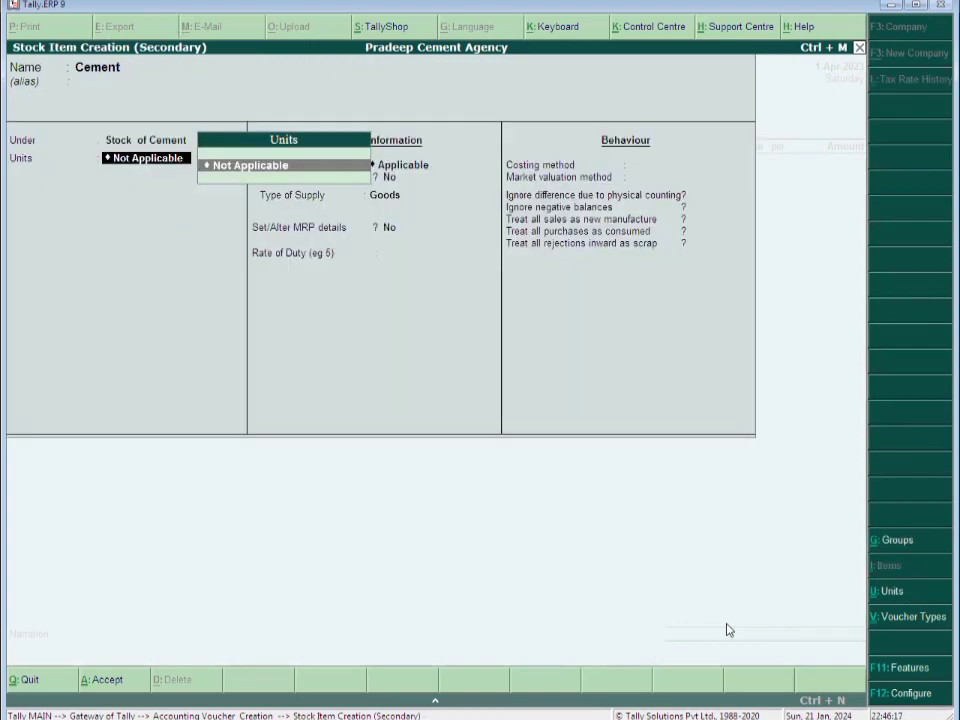
Create unit Bag with formal name Bags and UQC BAG-BAGS for Cement
key(alt+c)
text(b)
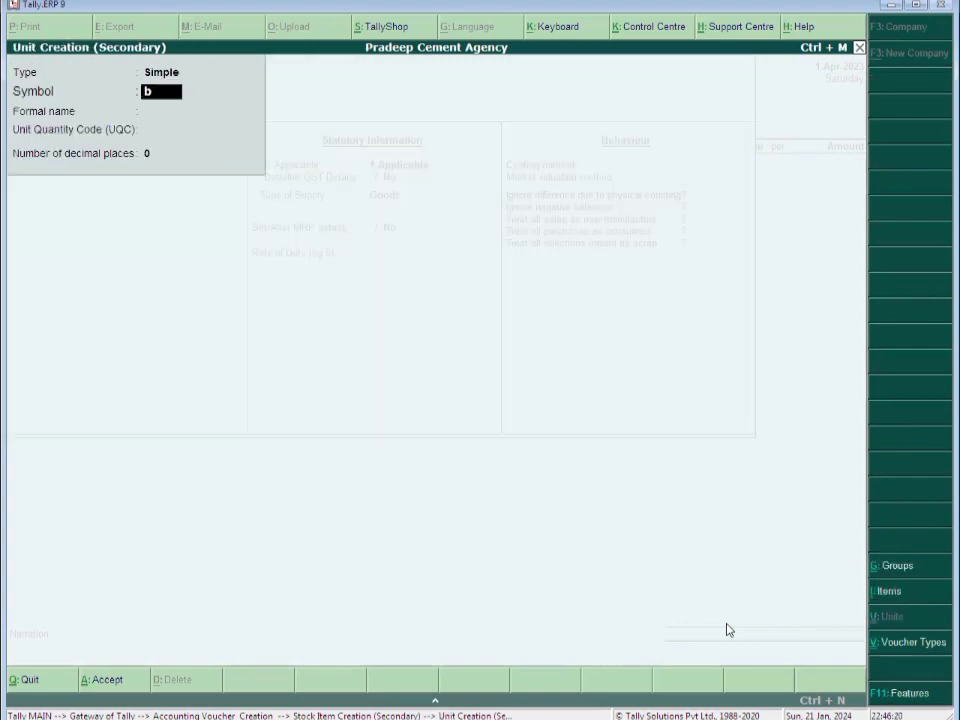
text(ag)
key(Return)
text(Bags)
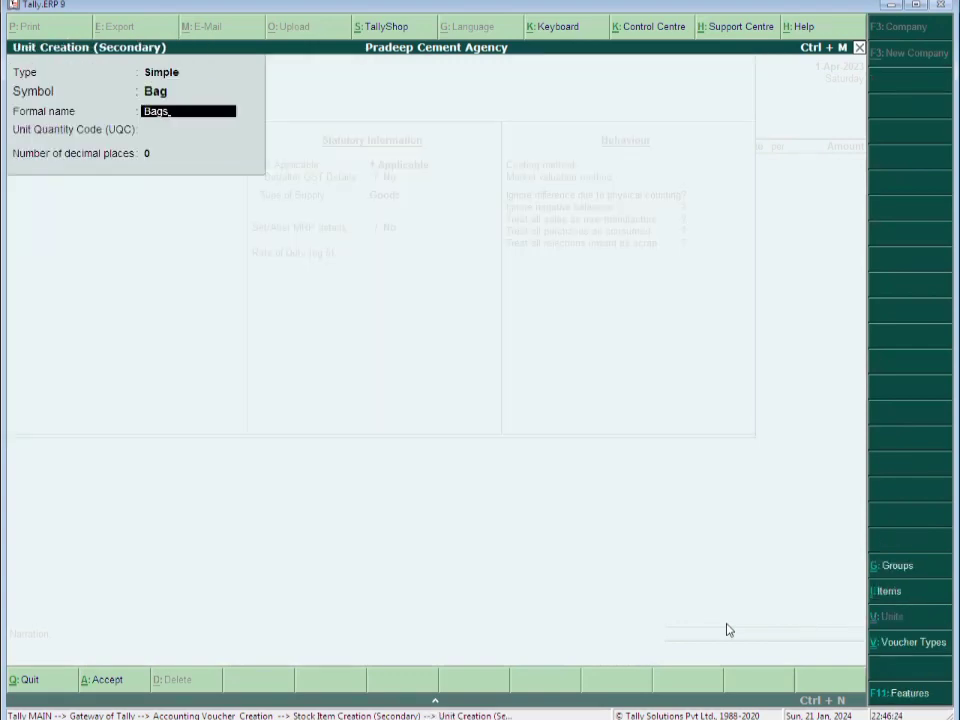
key(Return)
text(ba)
key(Return)
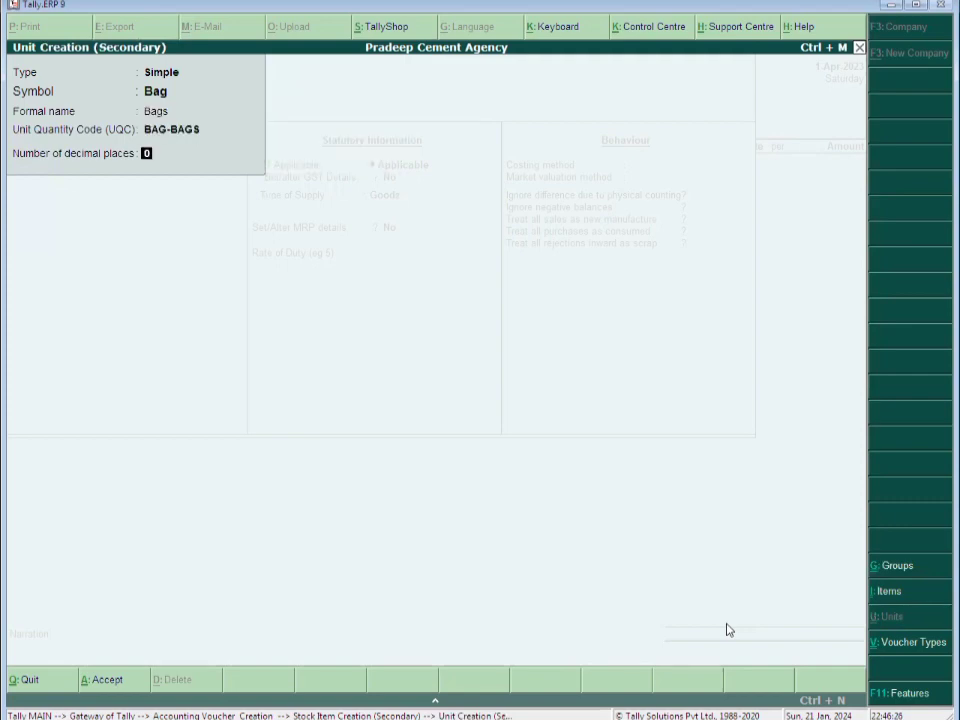
key(Return)
key(Return)
key(Return)
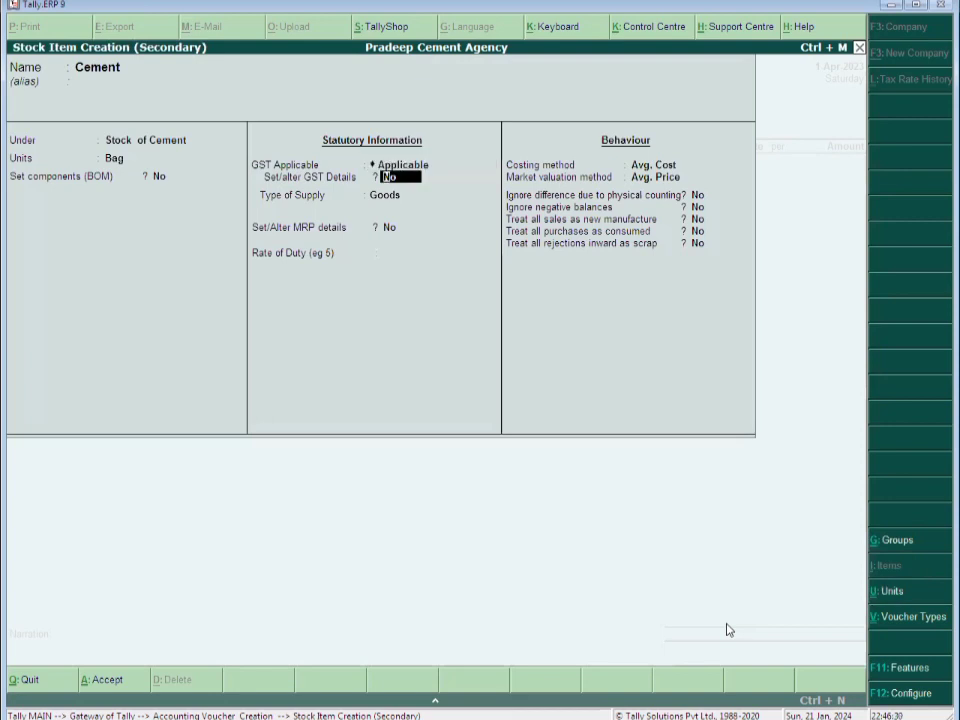
Give Cement GST details: Construction Material, HSN 2523, Taxable at 28% integrated tax
text(y)
key(Return)
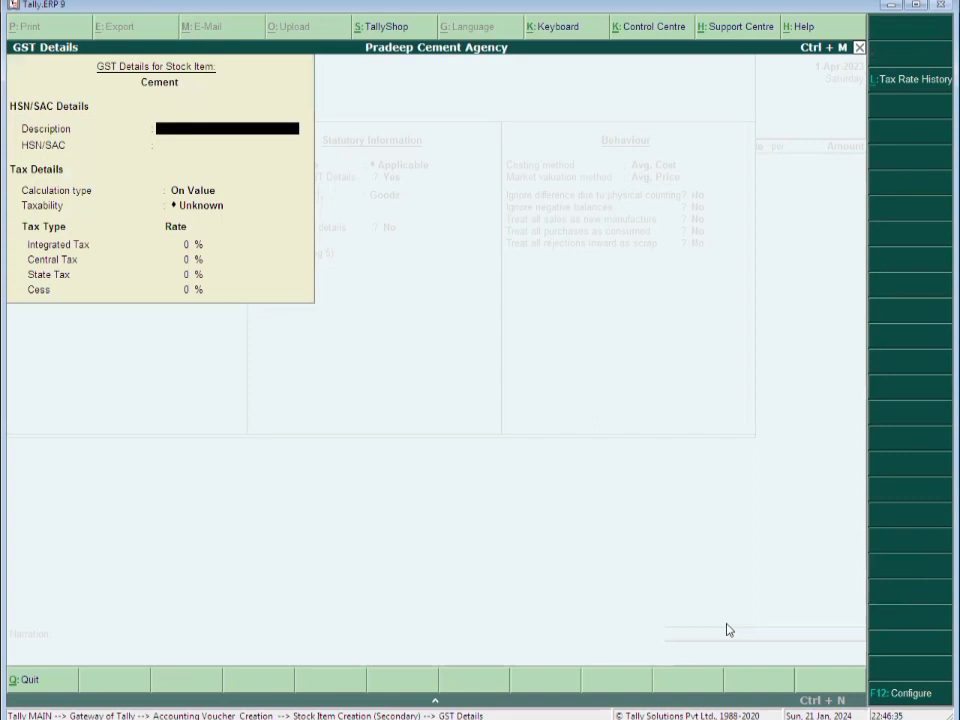
text(Construction Mater)
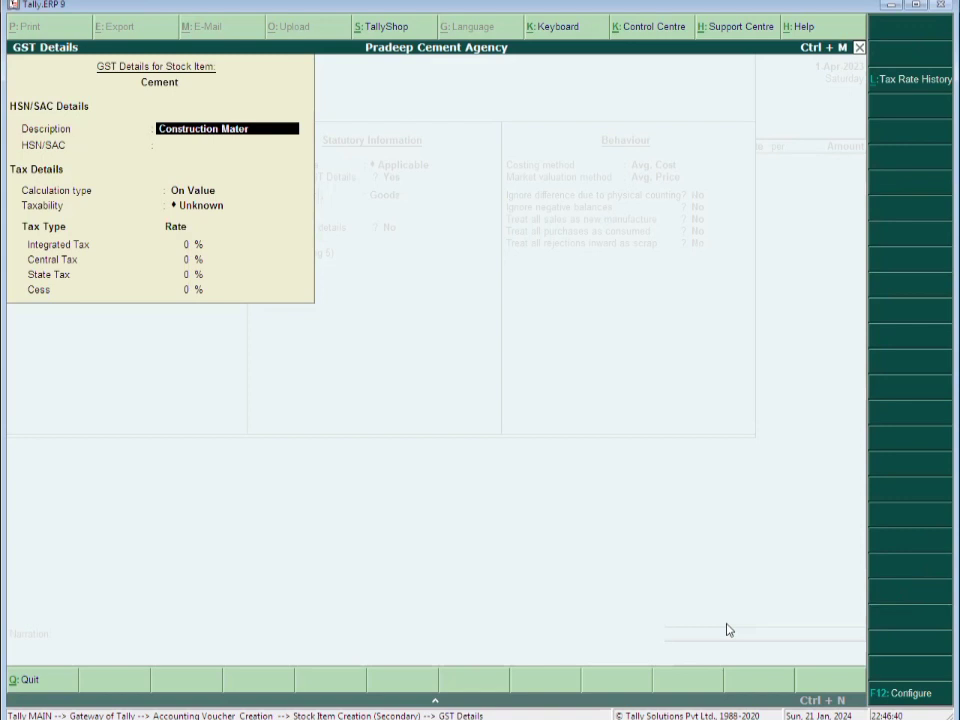
text(ial)
key(Return)
text(2523)
key(Return)
key(Return)
key(Down)
key(Down)
key(Down)
key(Return)
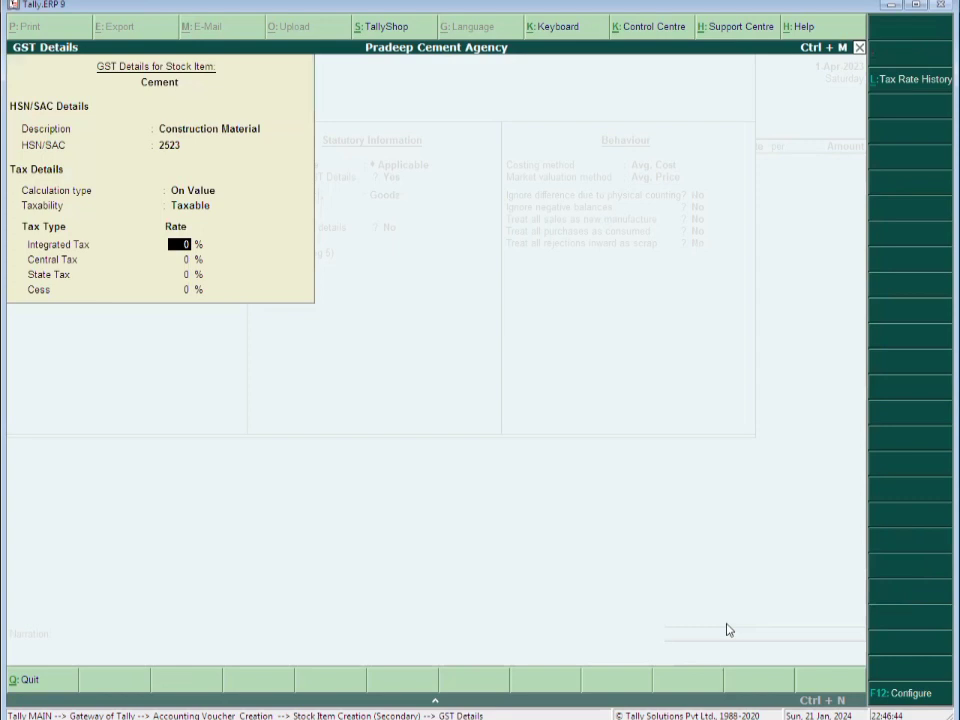
text(28)
key(Return)
key(Return)
Keep Goods as the supply type and set FIFO costing for Cement
key(Return)
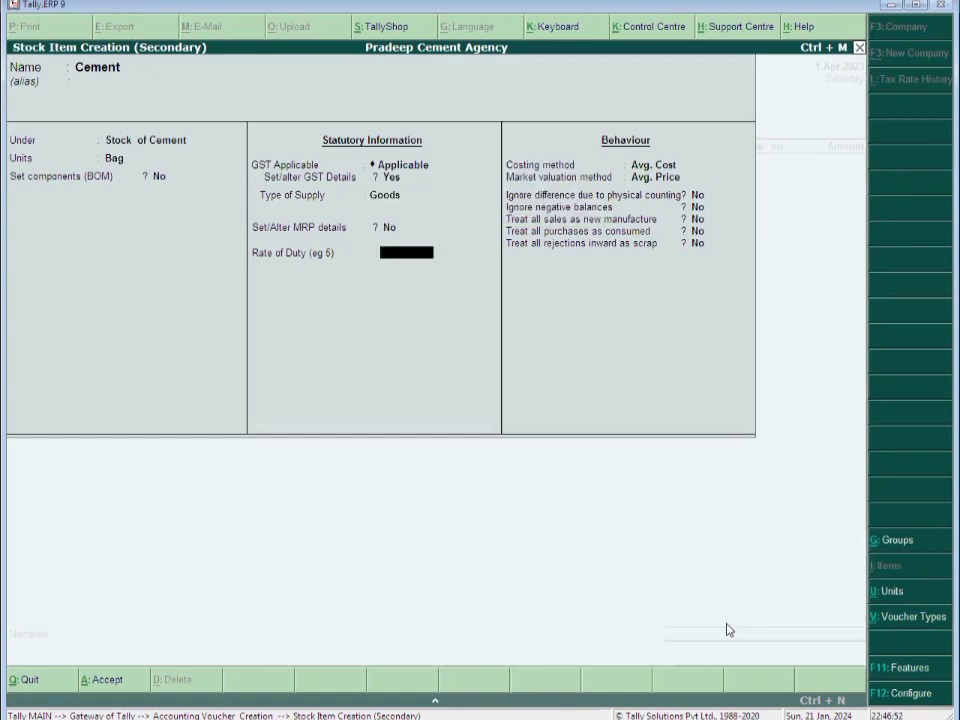
key(Return)
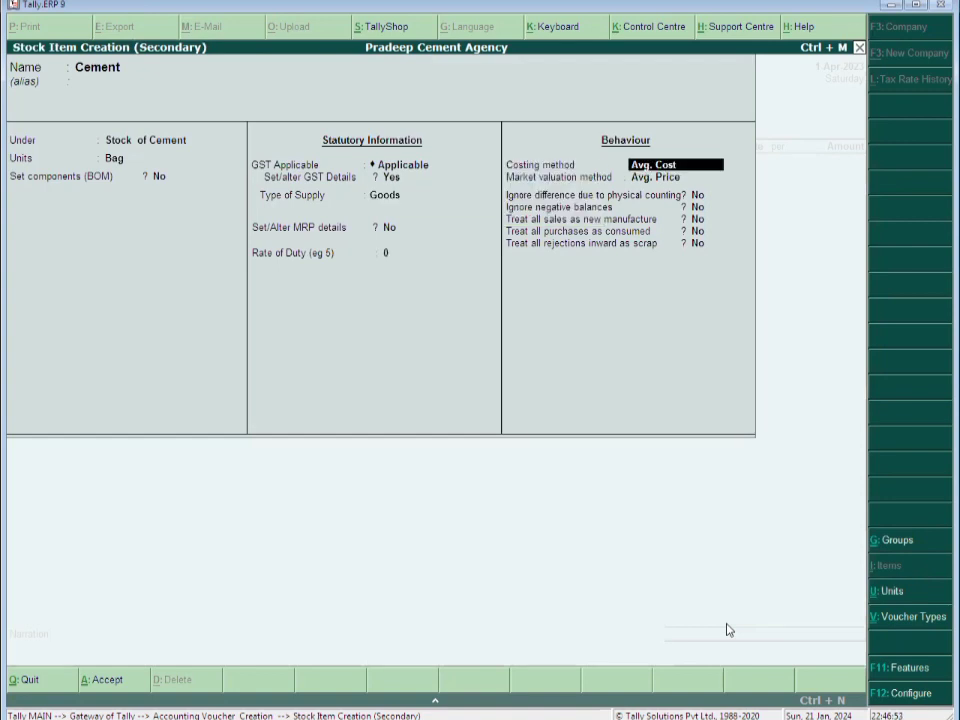
text(Fif)
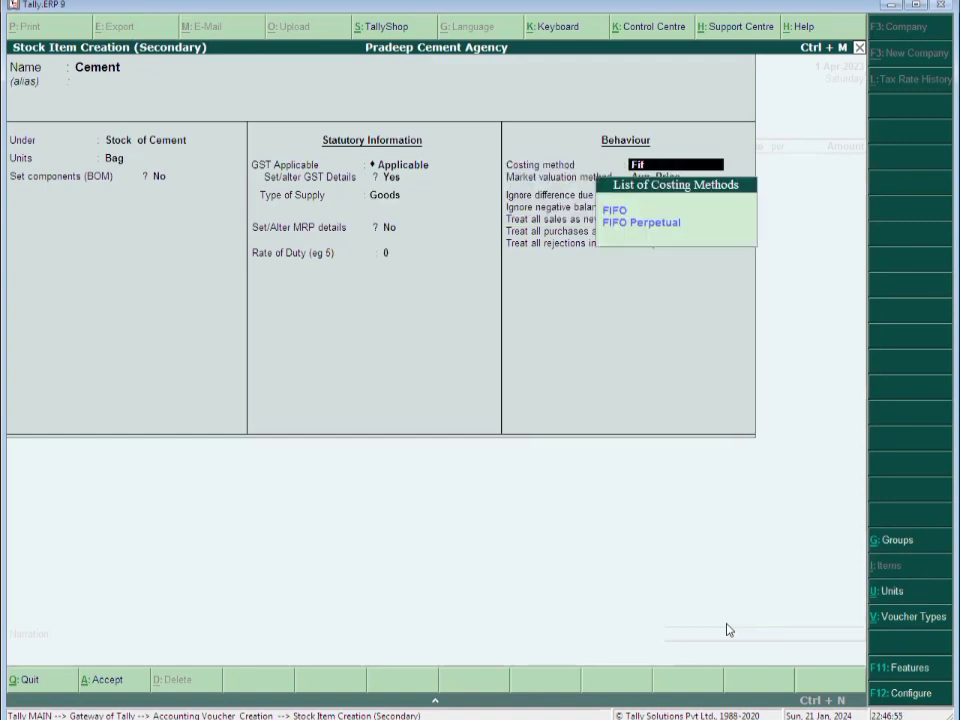
key(Return)
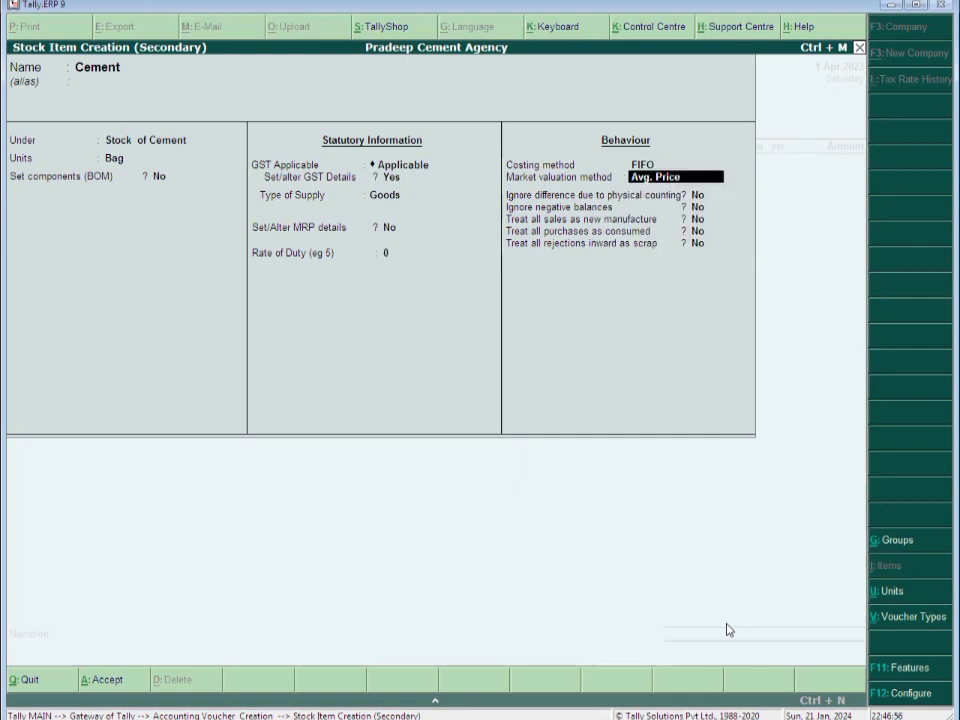
Save Cement, enter 250 bags at 160.00 (40,000.00), and begin an Input Cgst ledger
key(ctrl+a)
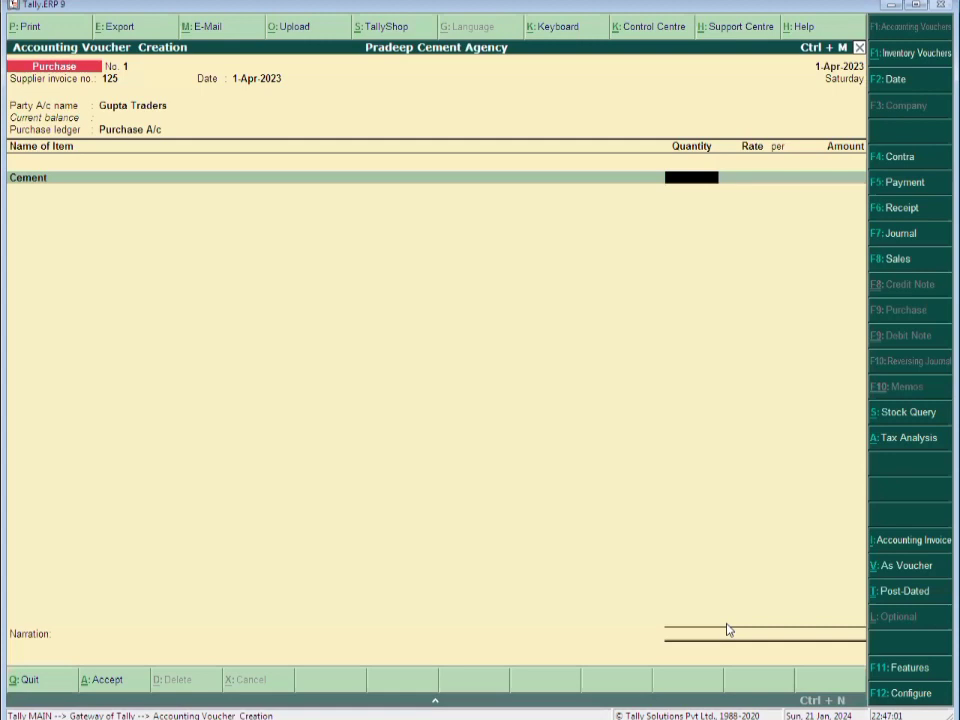
text(250)
key(Return)
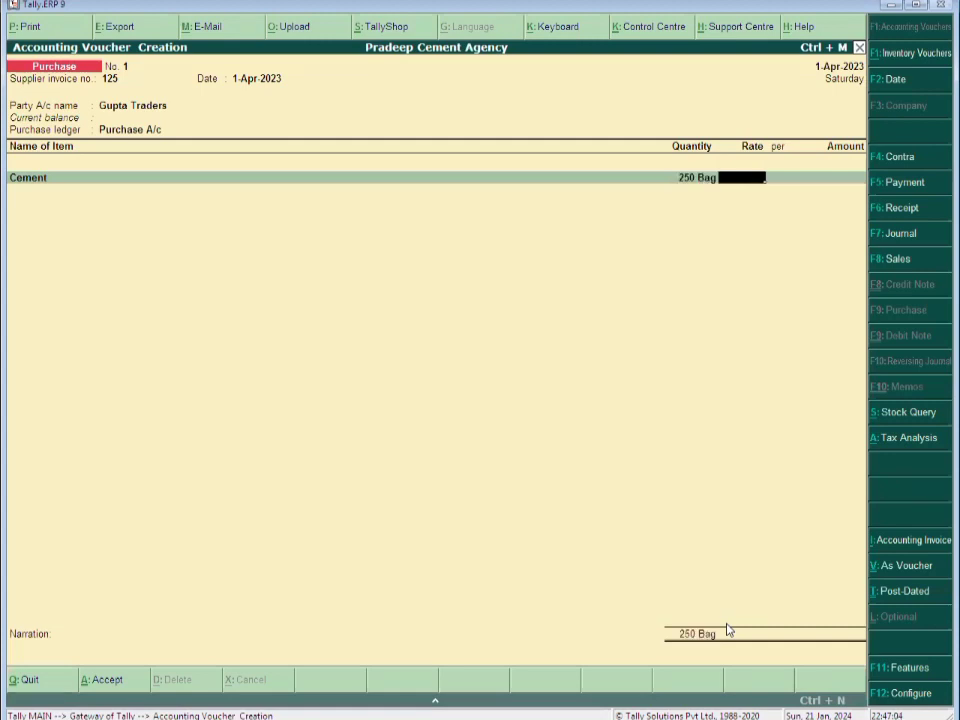
text(160)
key(Return)
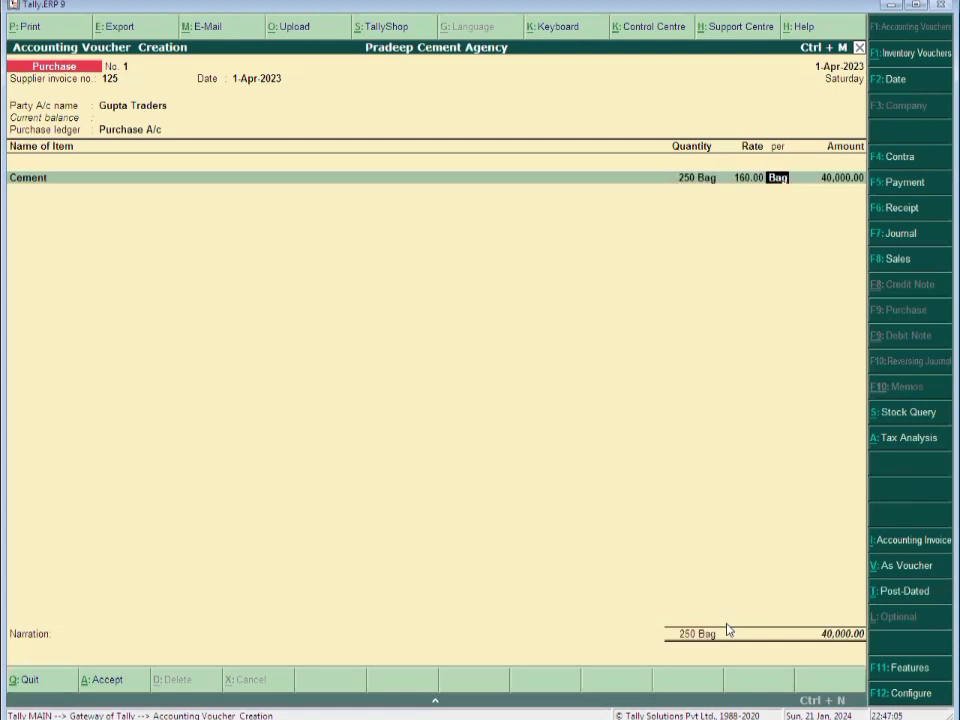
key(Return)
key(Return)
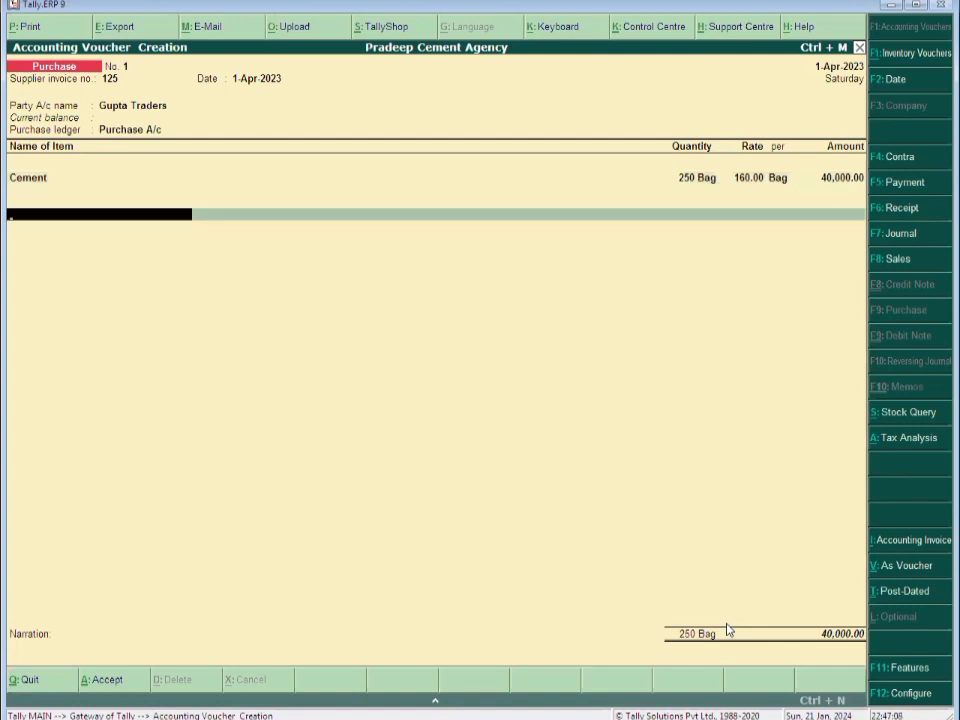
key(alt+c)
text(Input Cgst)
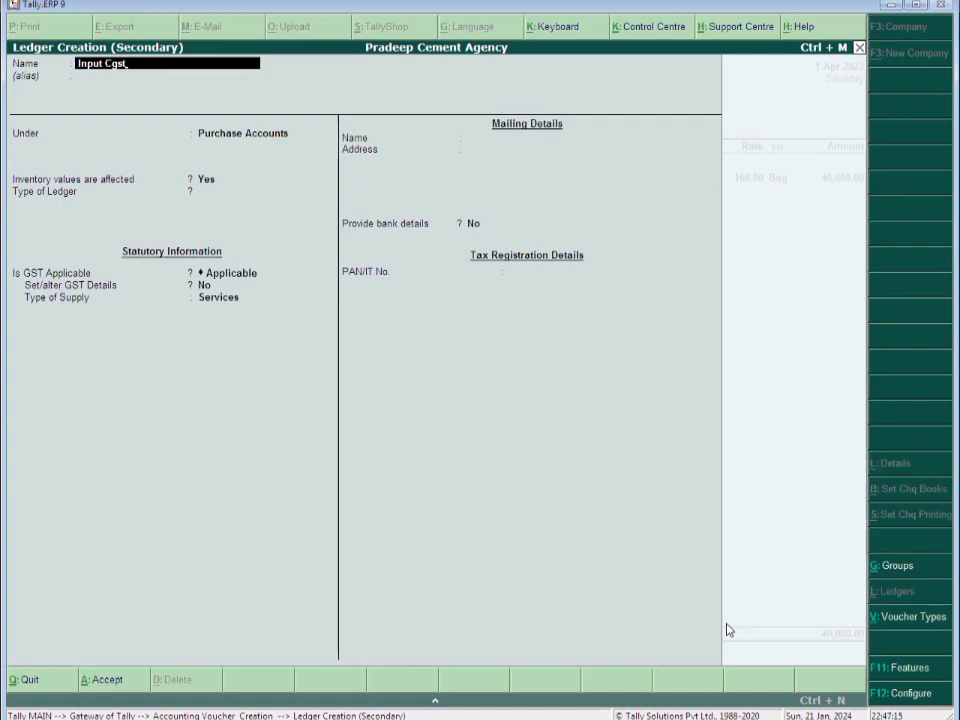
Create ledger Input Cgst under Duties & Taxes as Central Tax at 14% and add it to the voucher
key(Return)
key(Return)
text(Du)
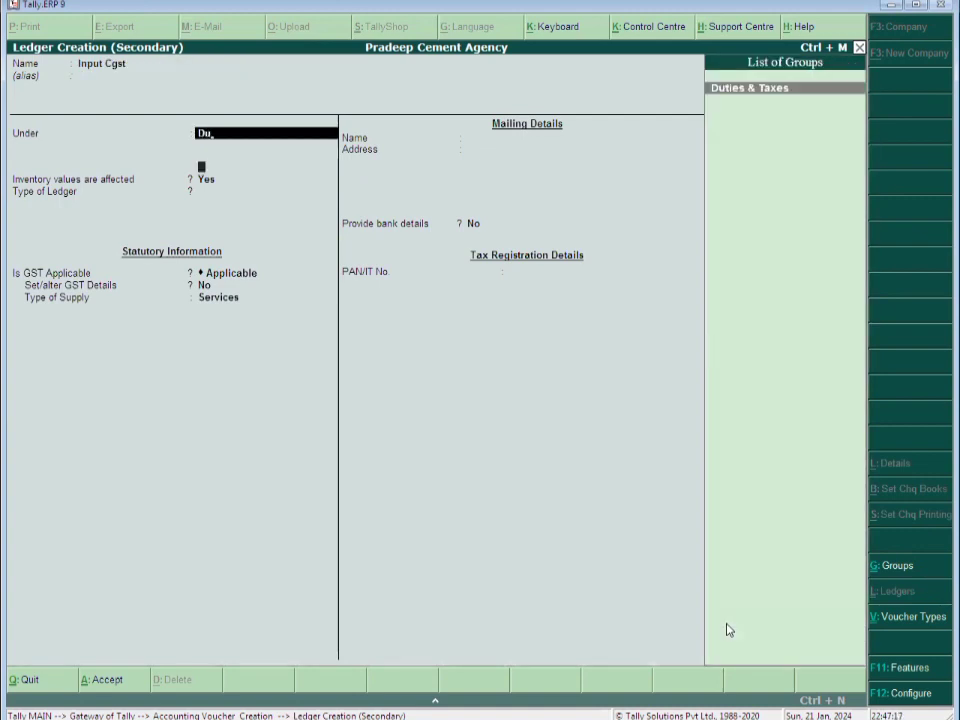
key(Return)
key(Return)
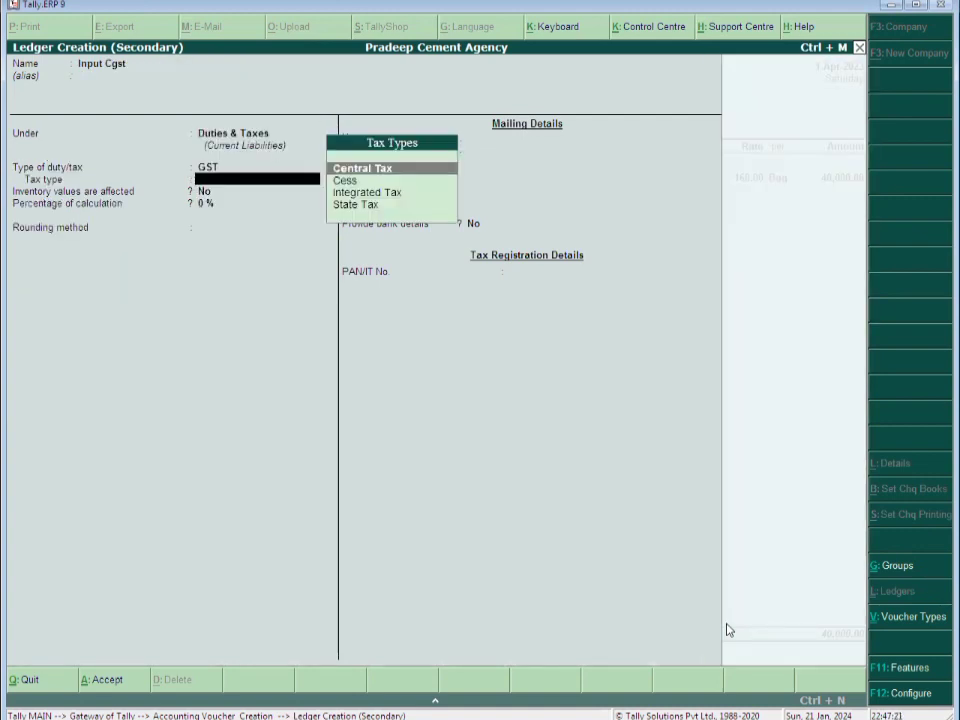
key(Return)
text(1)
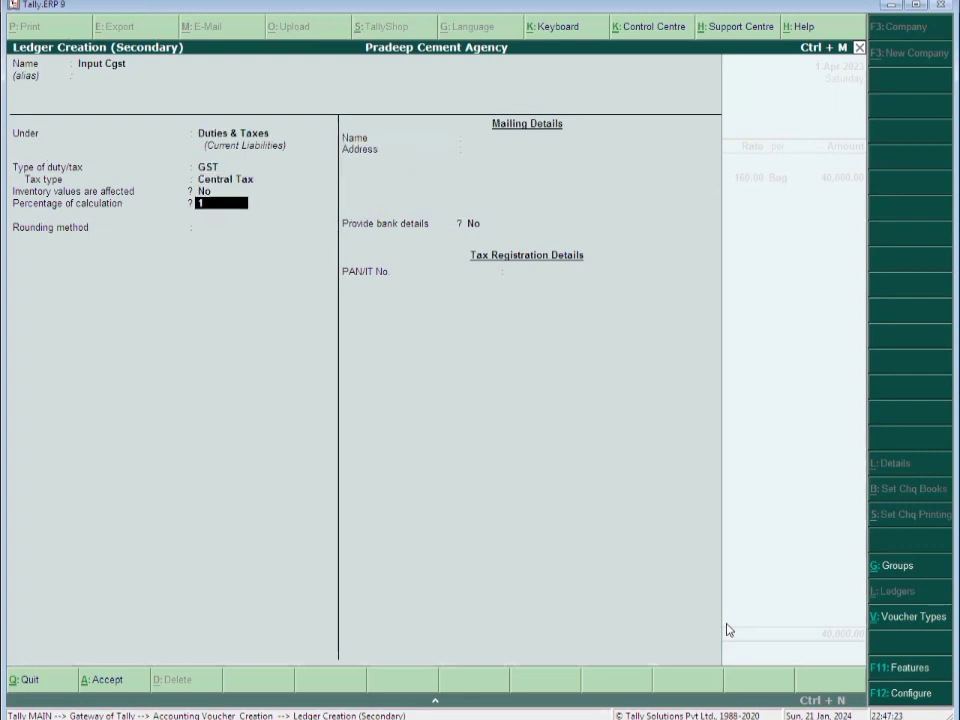
text(4)
key(Return)
key(ctrl+a)
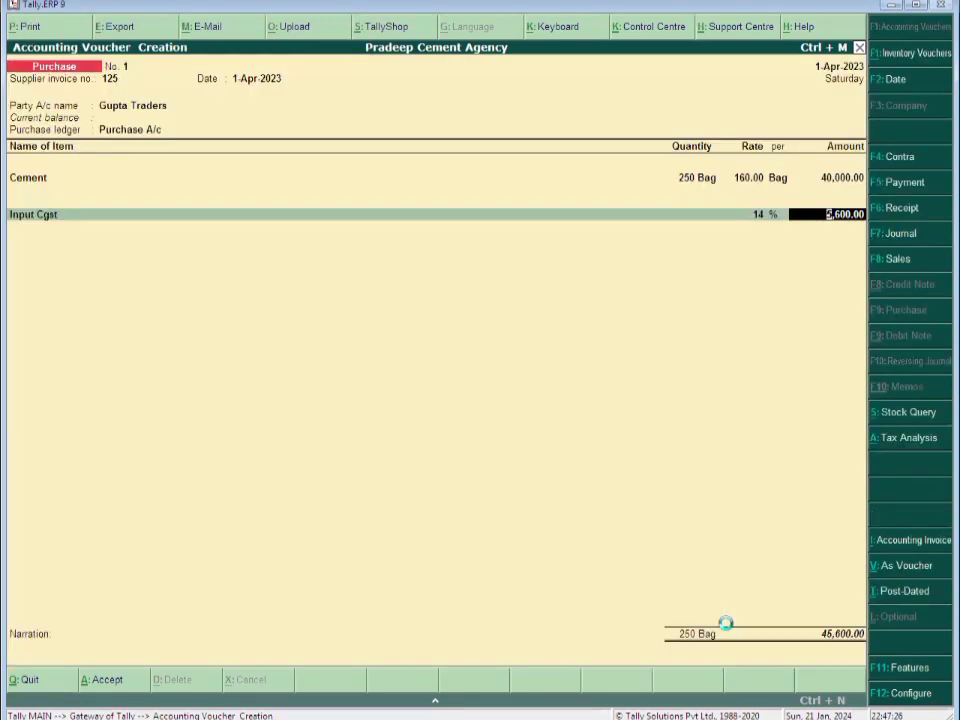
Create ledger Input Sgst as GST State Tax and add it, bringing the total to 51,200.00
key(Return)
key(alt+c)
text(In)
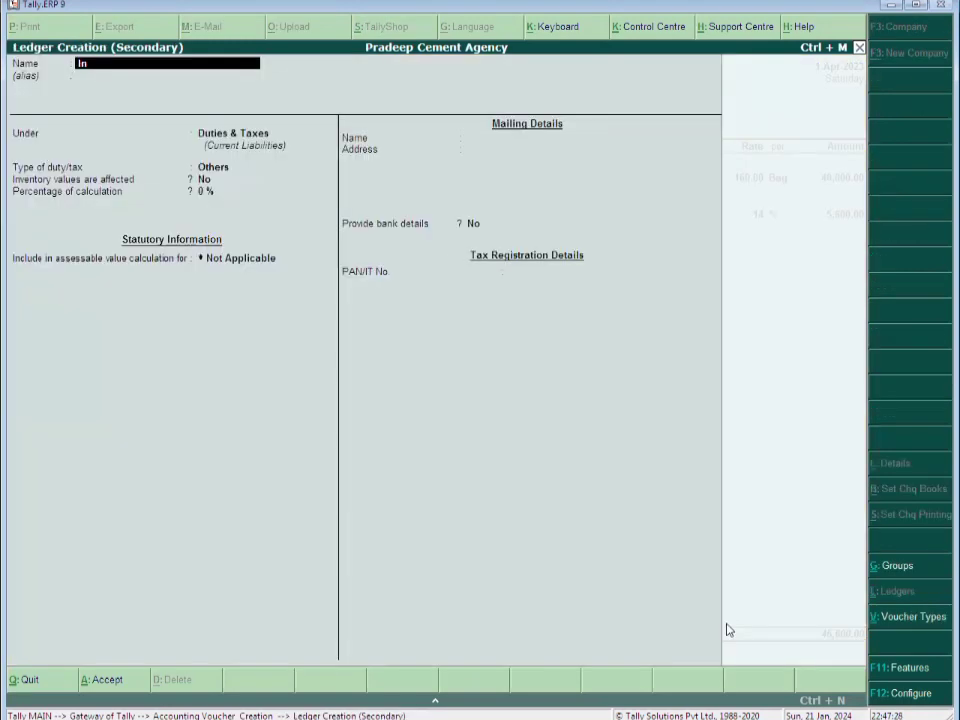
text(put Sgst)
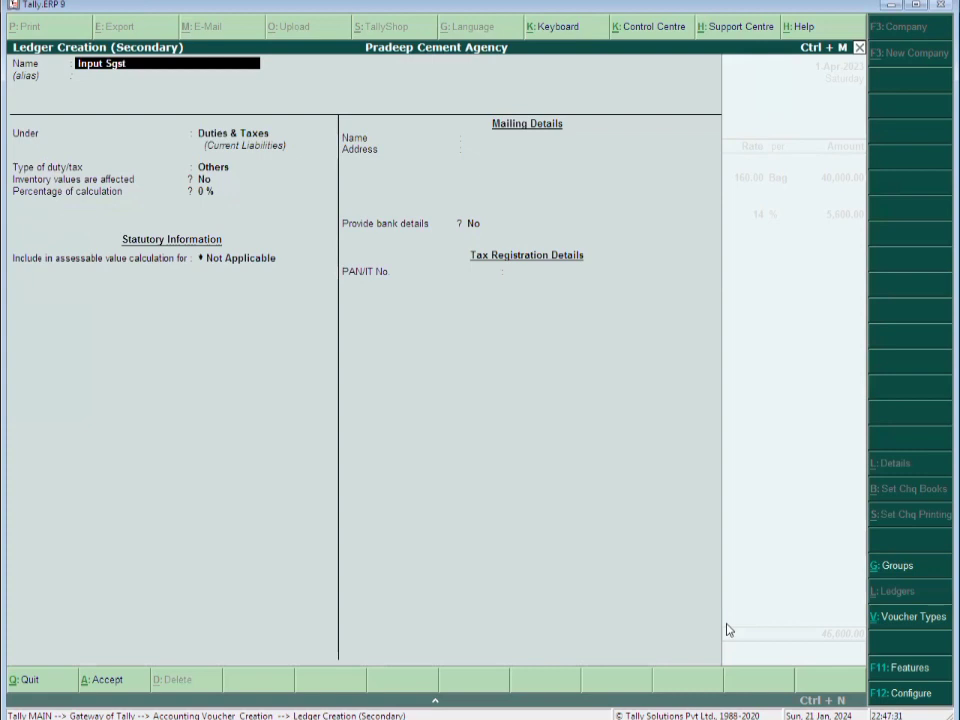
key(Return)
key(Return)
key(Return)
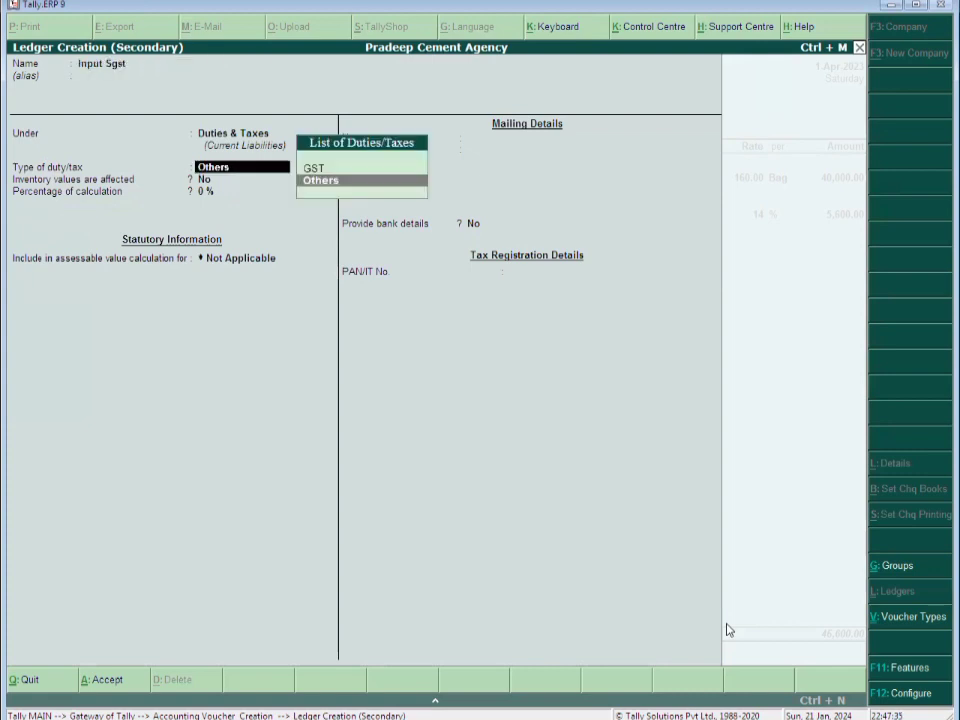
key(Up)
key(Return)
key(s)
key(Return)
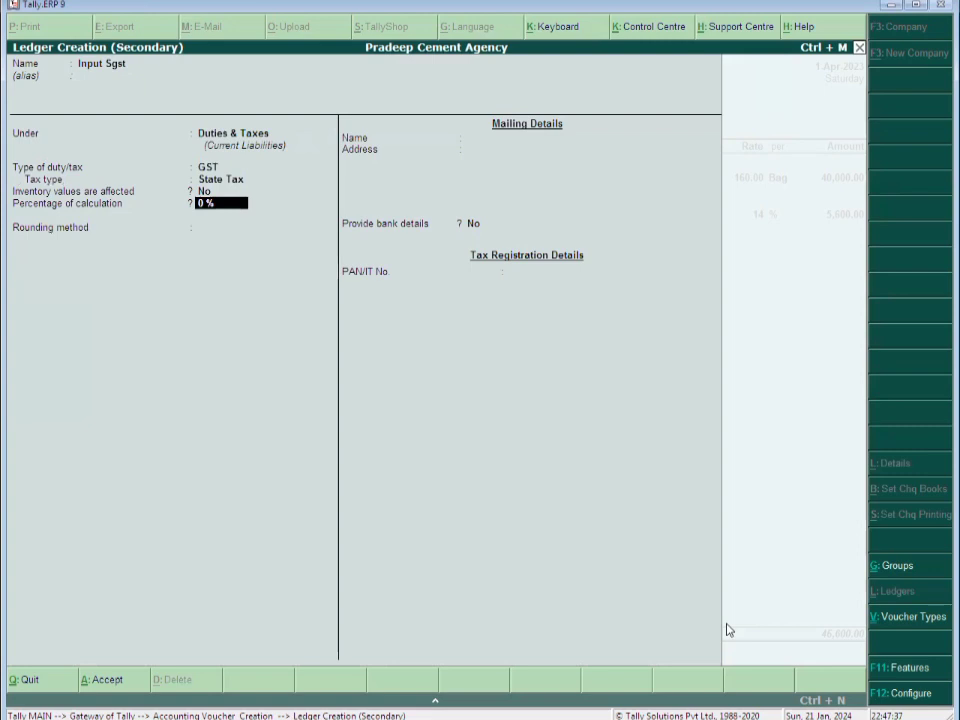
key(ctrl+a)
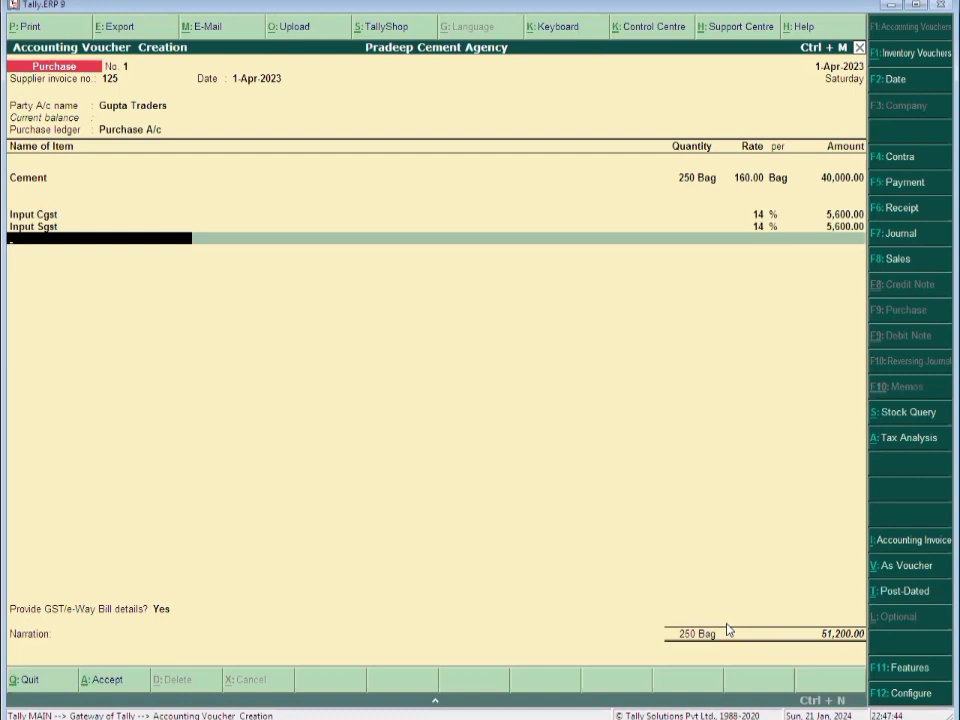
Change the Cement quantity to 200 bags so each 14% tax line is 4,480.00 and the total is 40,960.00
key(Return)
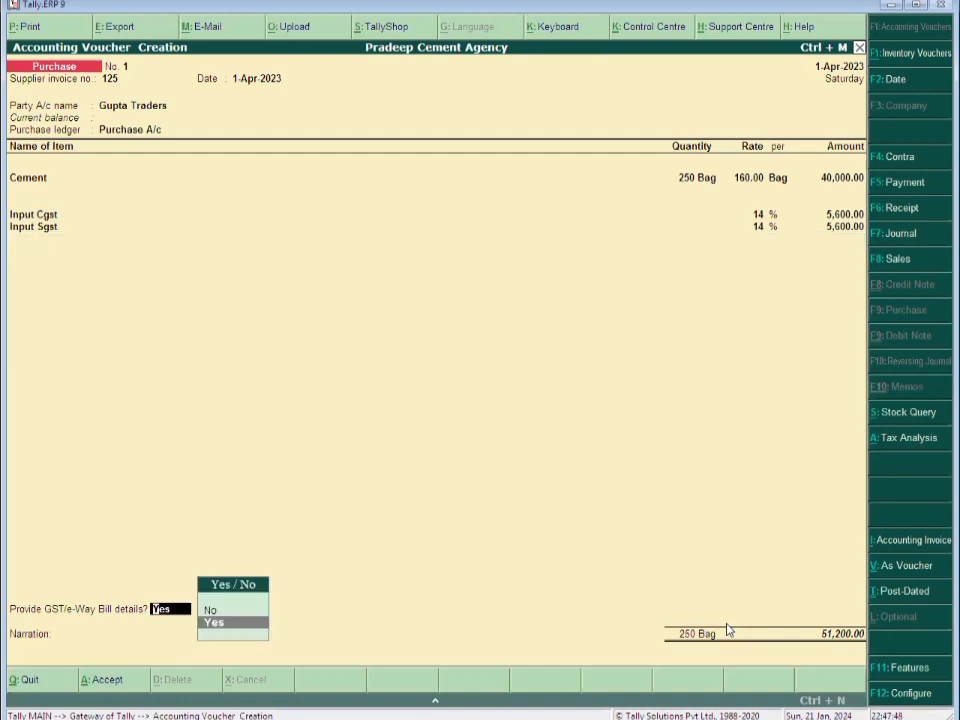
key(BackSpace)
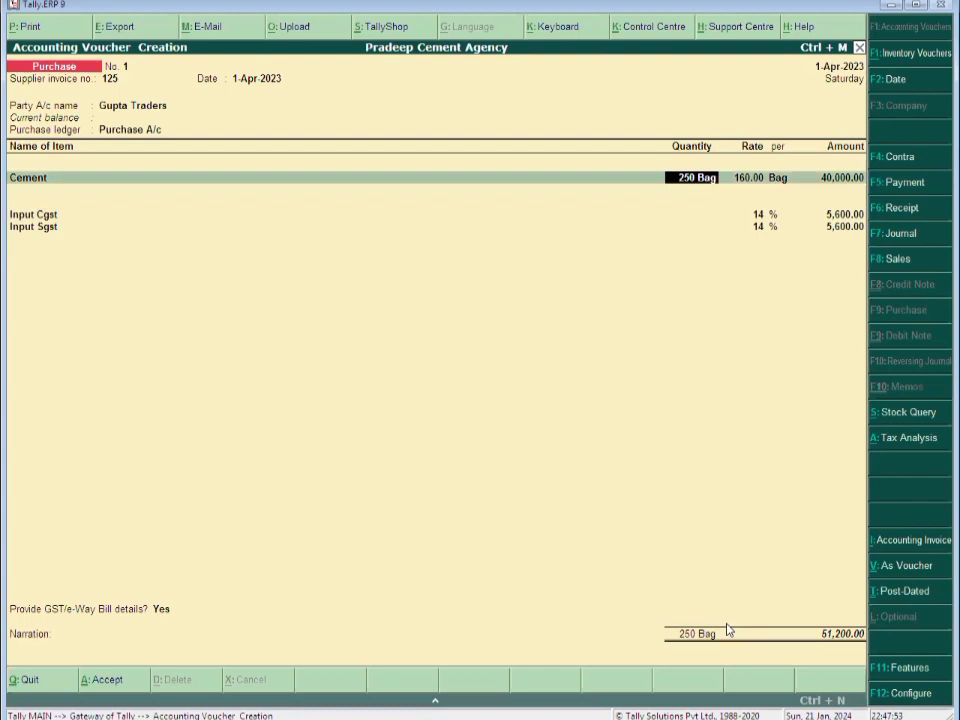
text(200)
key(Return)
key(Return)
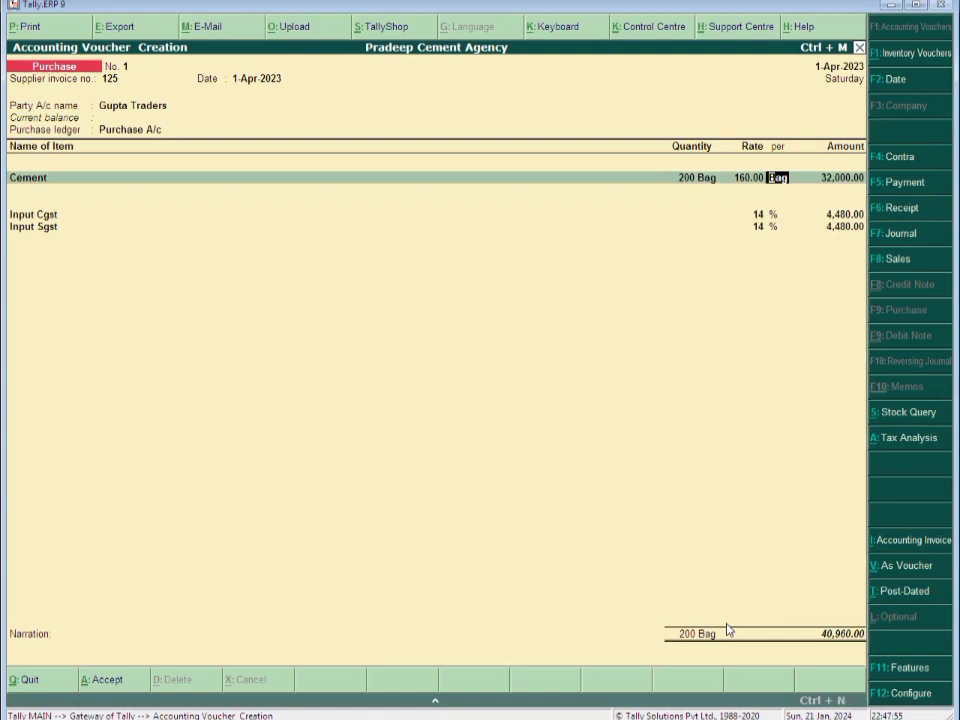
key(Return)
key(Return)
key(Return)
key(Return)
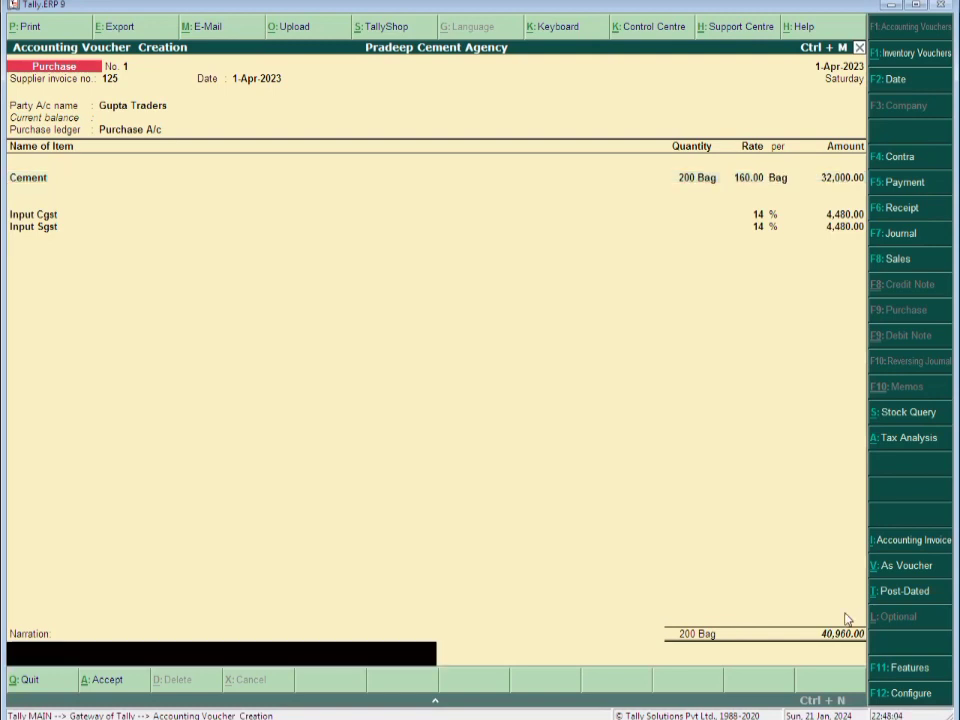
Enter the narration 'Being Goods Purchased.' on the purchase voucher
text(Being G)
text(oods Purchased.)
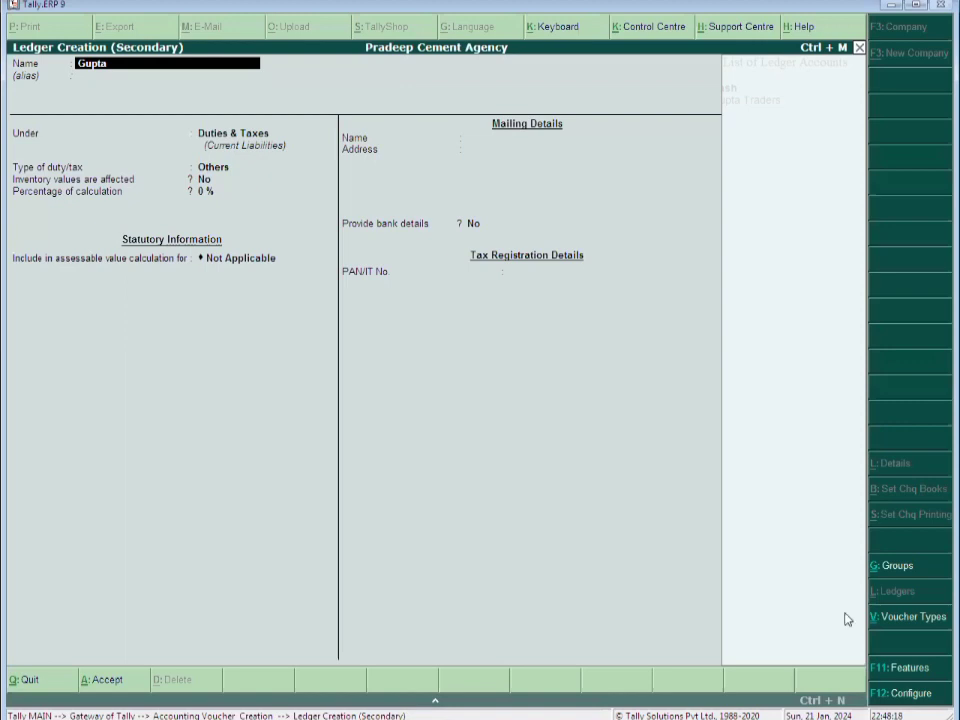
Name the new ledger Sharma Traders and place it under Sundry Creditors
key(BackSpace)
key(BackSpace)
key(BackSpace)
text(pt)
key(BackSpace)
key(BackSpace)
key(BackSpace)
key(BackSpace)
text(Sharma)
text( Traders)
key(Return)
key(Return)
text(Su)
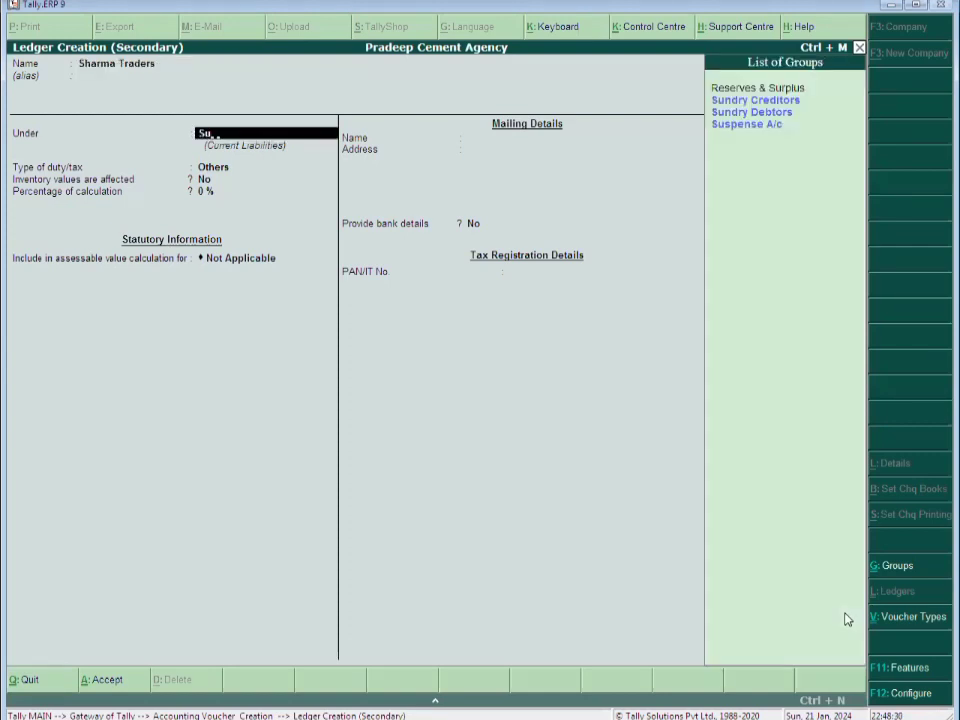
text(n)
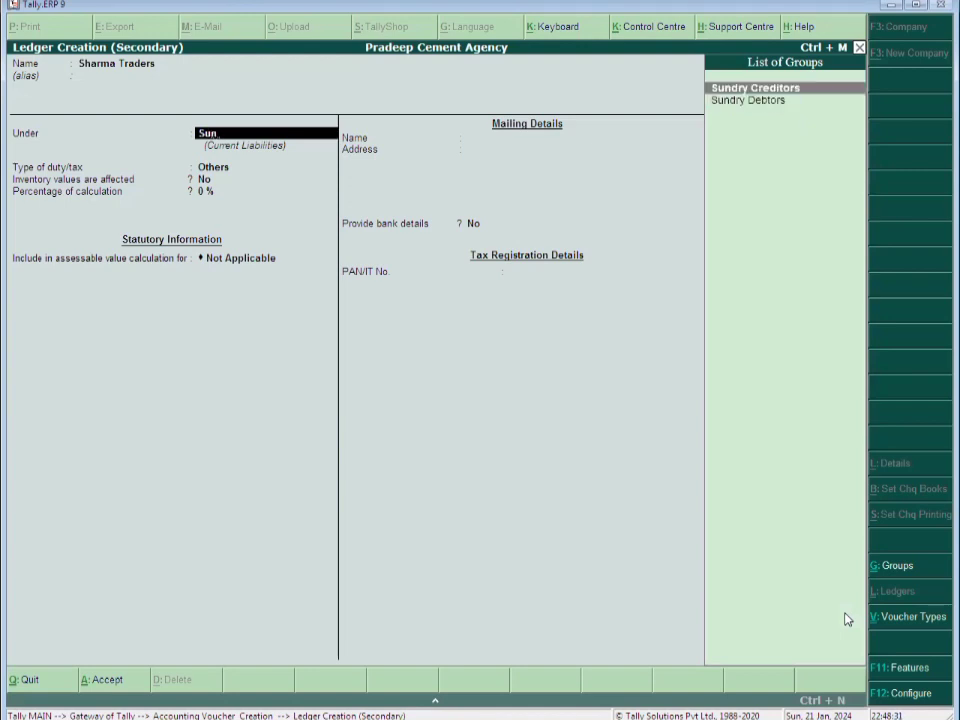
key(Return)
key(Return)
key(Return)
key(Return)
key(Return)
key(Return)
Enter address 'Main Road, Near State Bank, Aligarh', pincode 202001 and the party's GSTIN, then save the ledger
text(Main)
text( Road,)
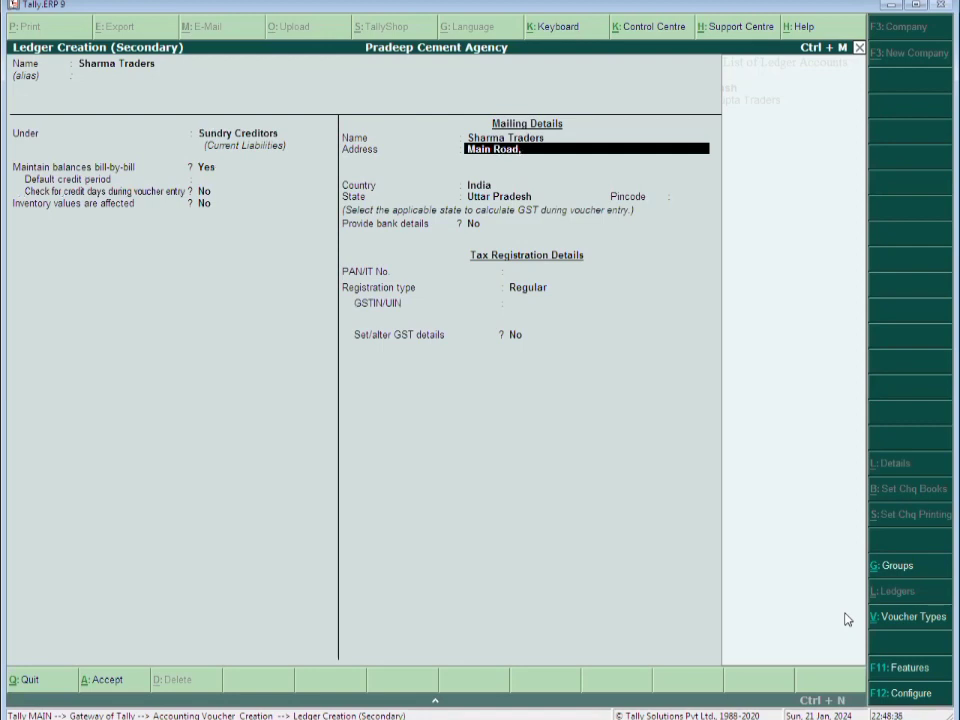
text( Near State Ba)
text(nk , Aligarh)
key(Return)
key(Return)
key(Return)
key(Return)
text(20200)
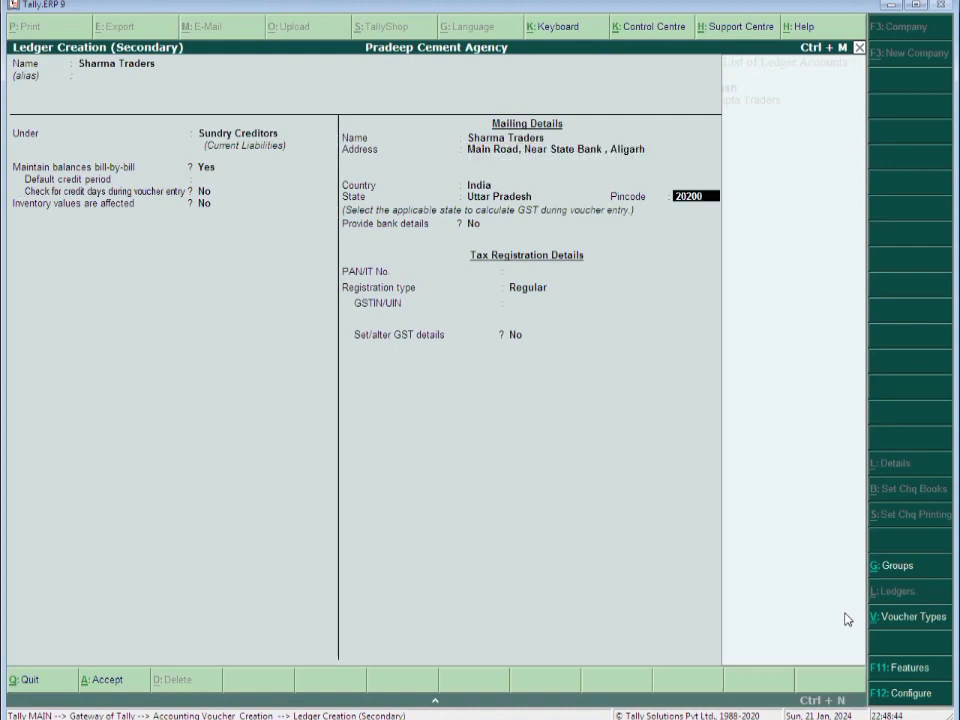
text(1)
key(Return)
key(Return)
key(Return)
key(Return)
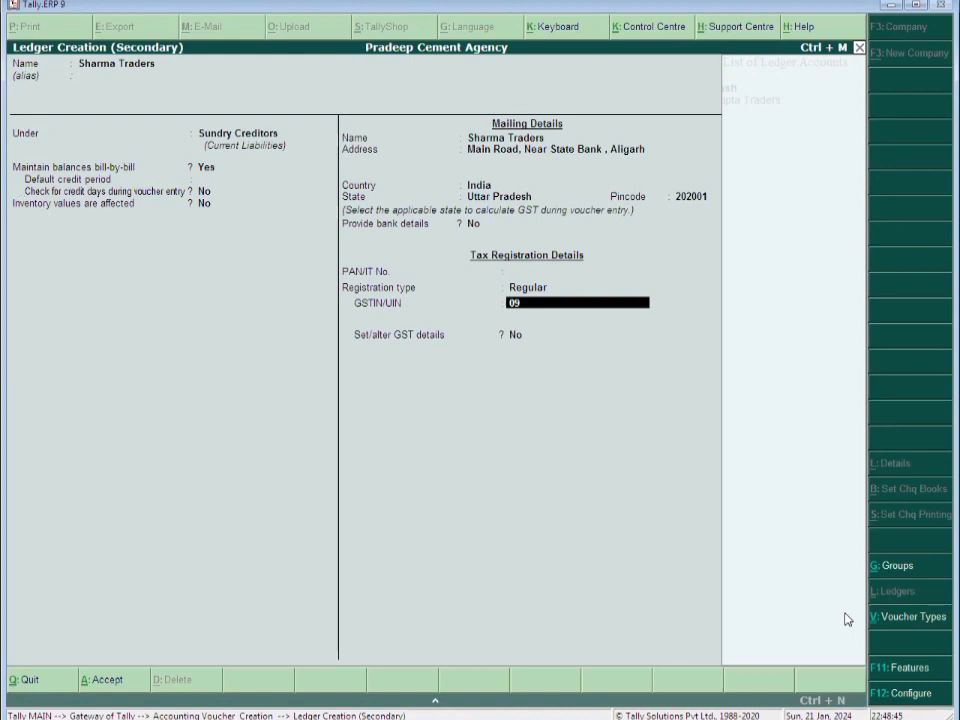
text(*************)
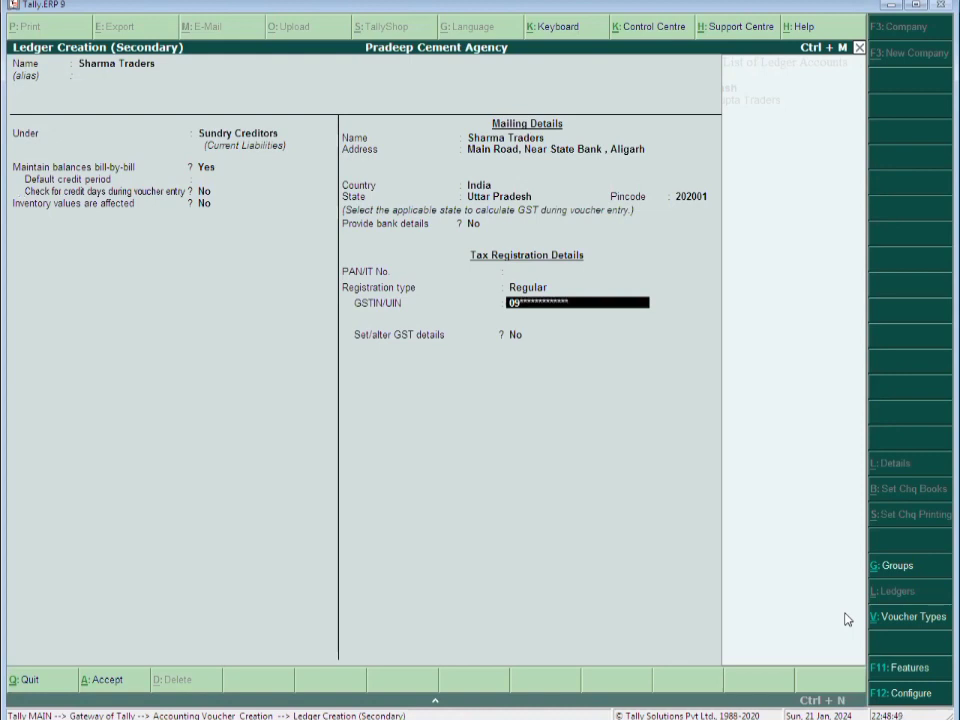
key(Return)
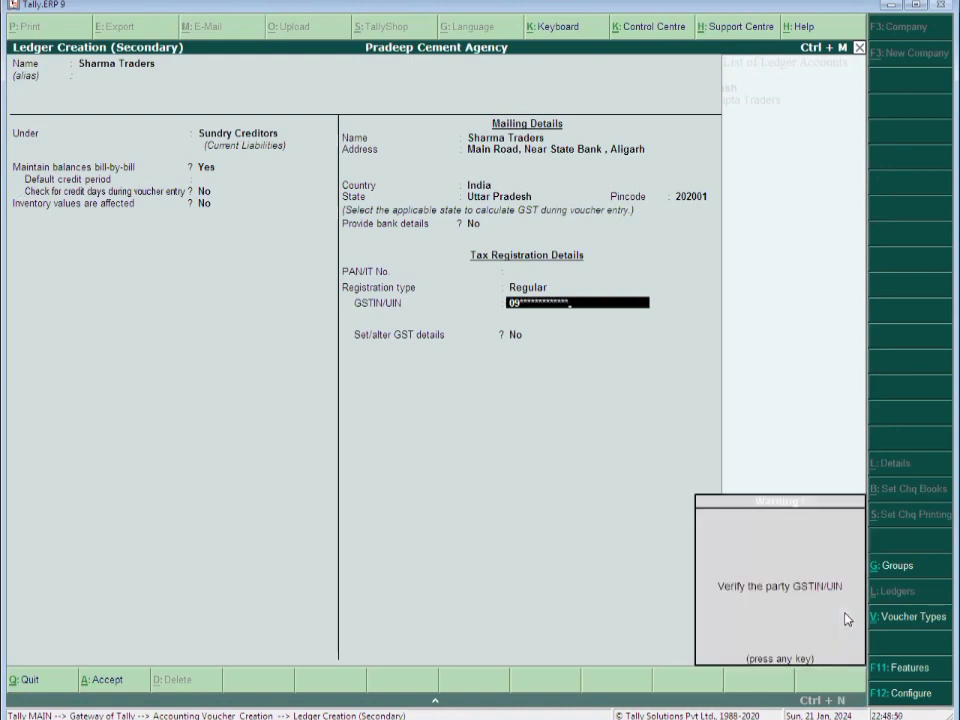
key(Return)
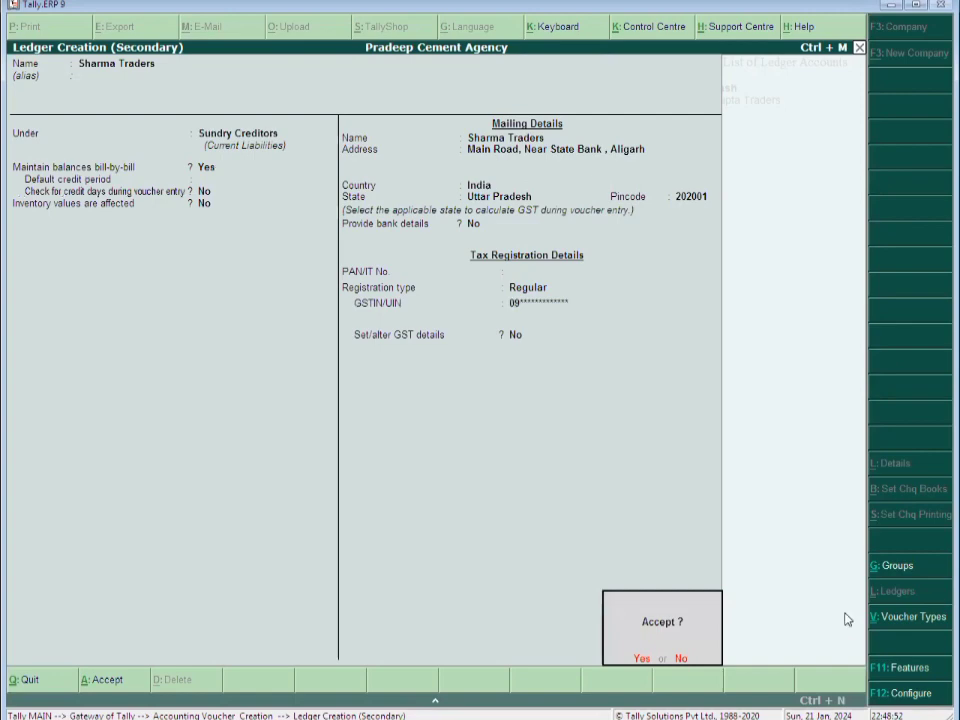
key(Return)
Confirm the purchase GST classification and create stock item White Cement under Stock of Cement in Bags
text(P)
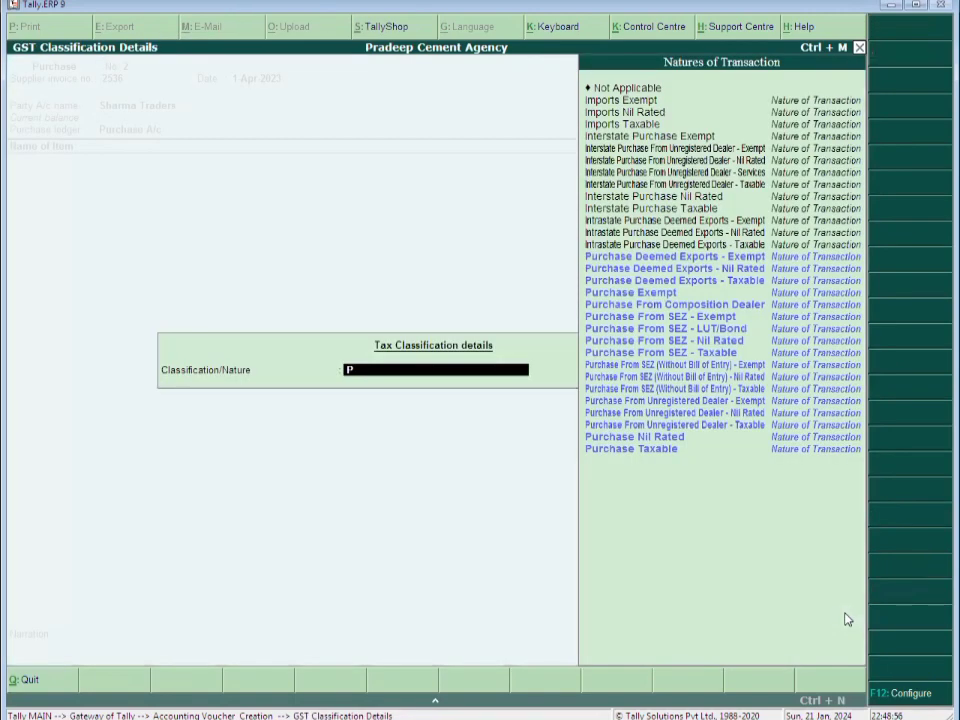
key(Return)
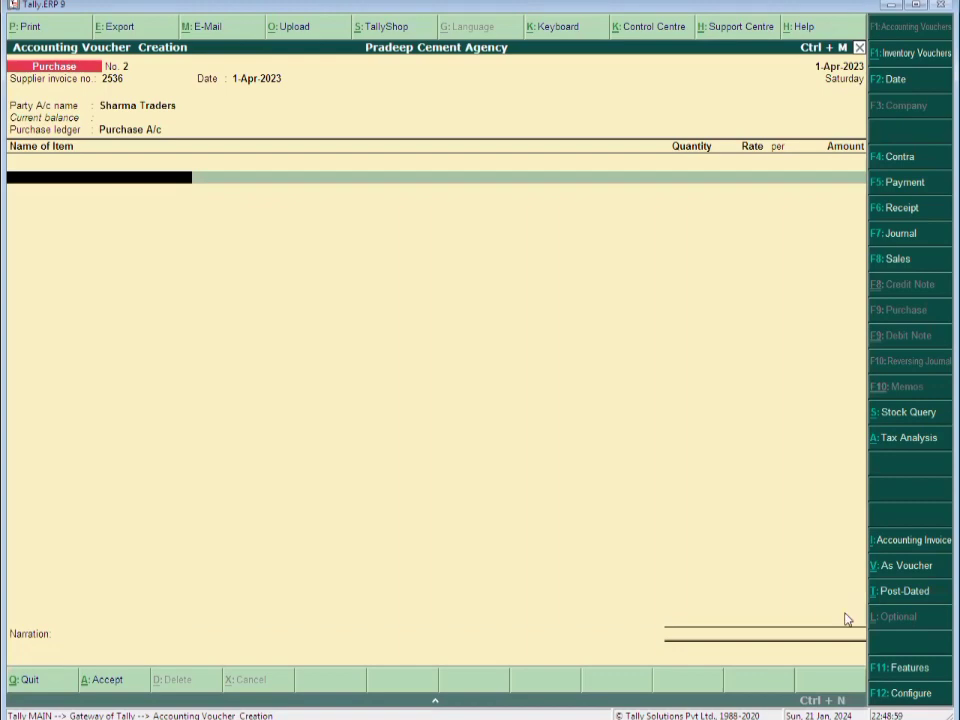
key(alt+c)
text(White )
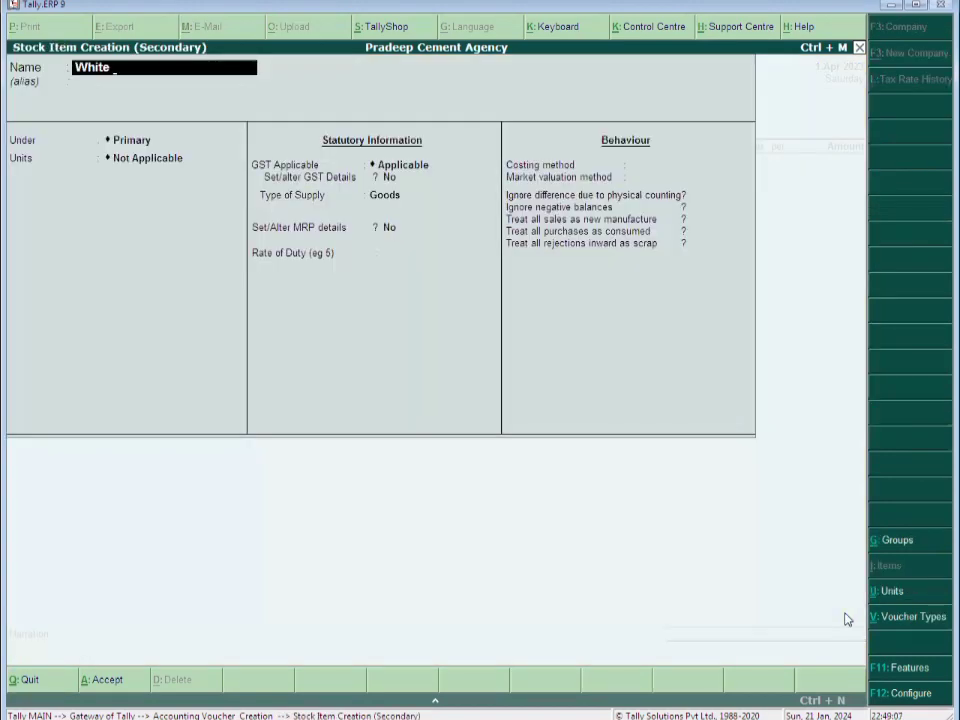
text(Cement)
key(Return)
key(Return)
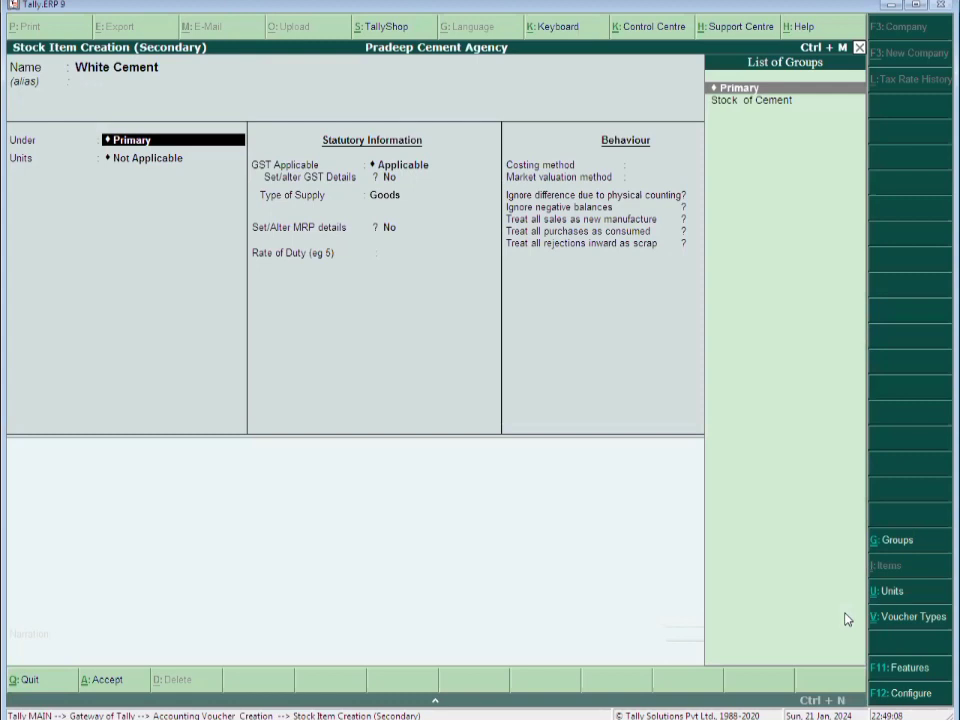
key(Down)
key(Return)
key(Down)
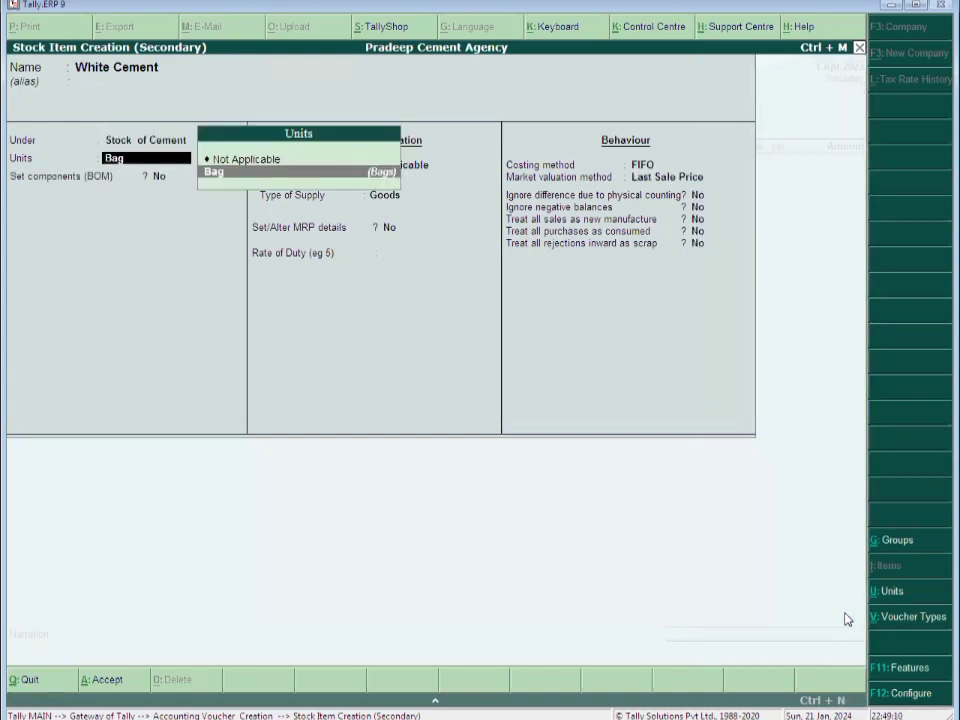
key(Return)
Give White Cement GST details: description Construction Material, HSN 2523, Taxable at 28%, supply type Goods
text(y)
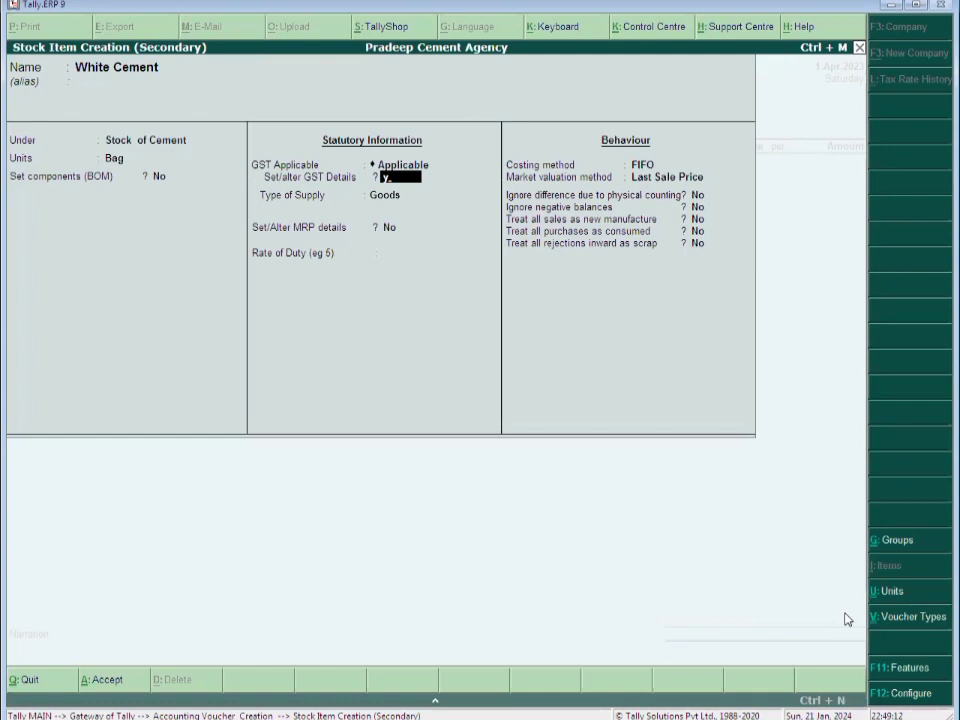
key(Return)
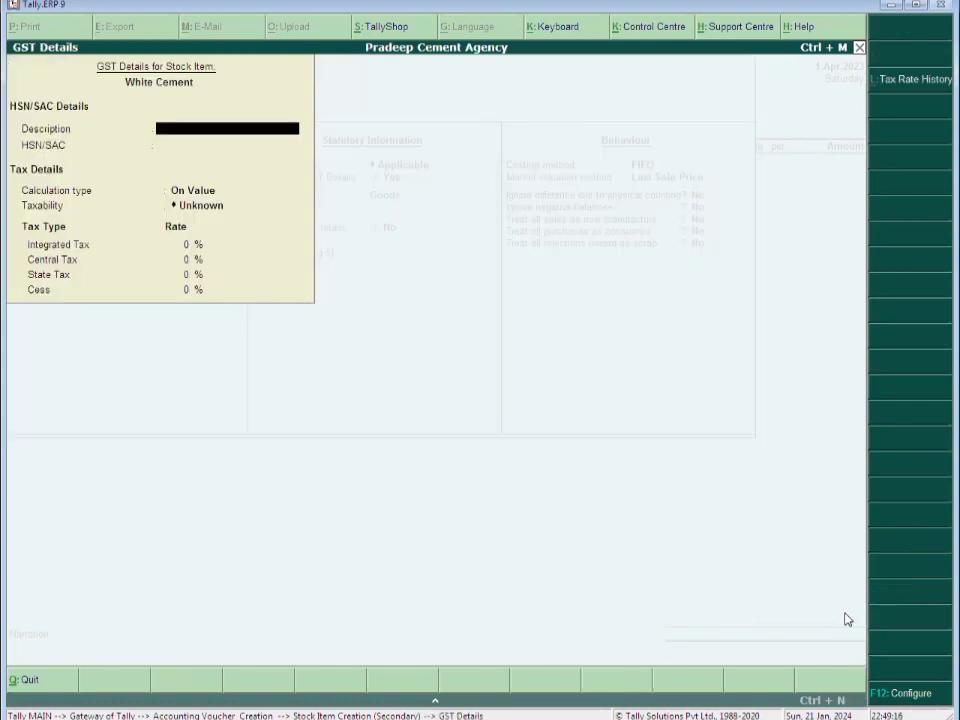
text(Construction Mater)
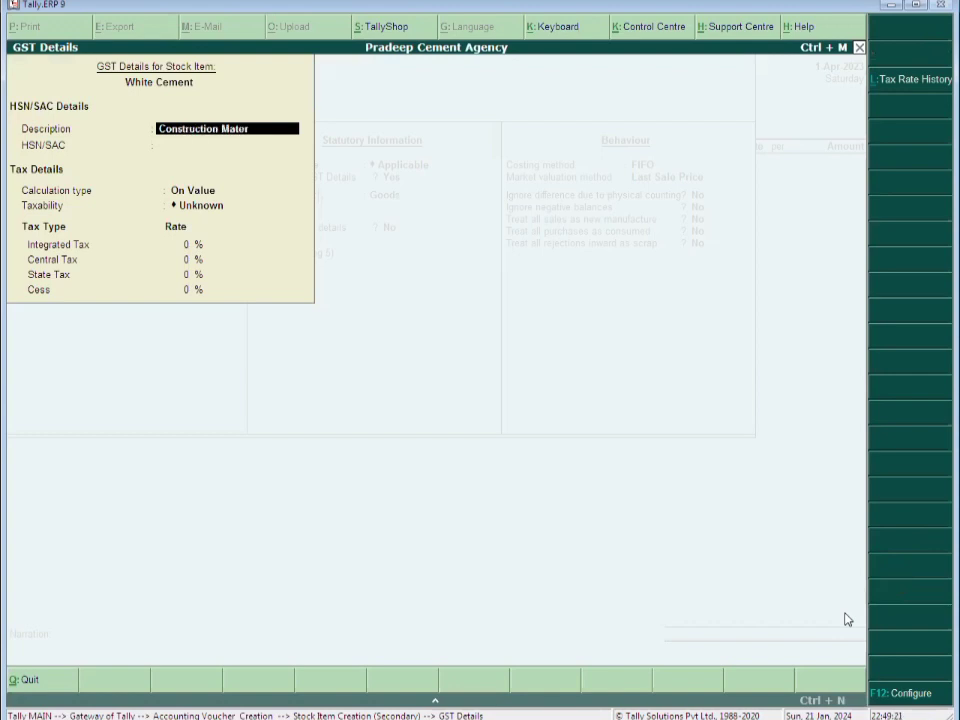
text(ial)
key(Return)
text(2)
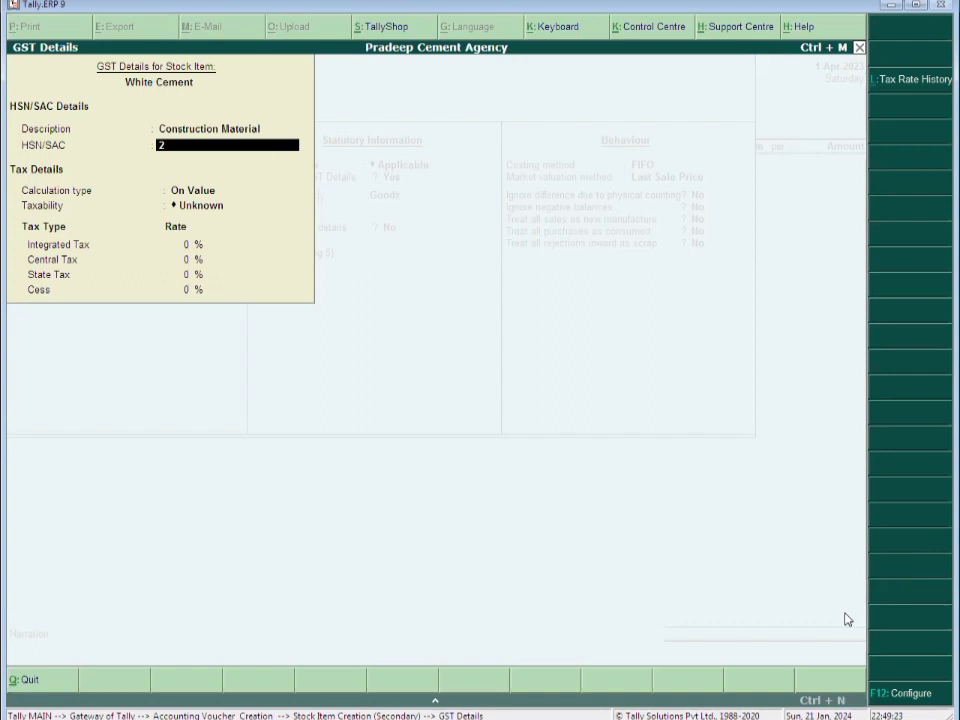
text(523)
key(Return)
key(Return)
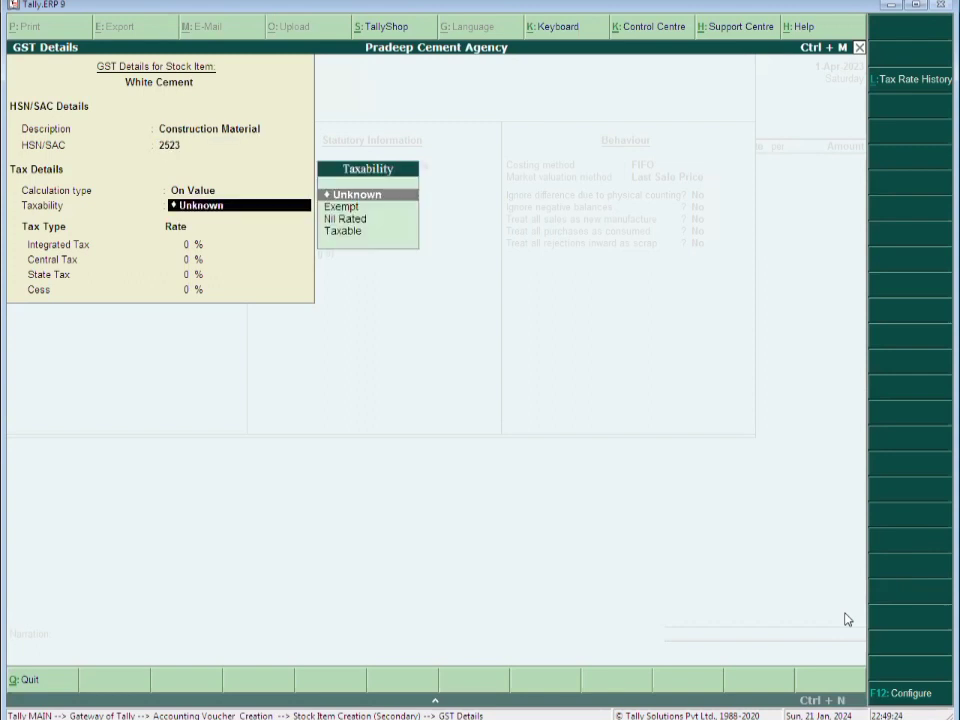
text(T)
key(Return)
text(28)
key(Return)
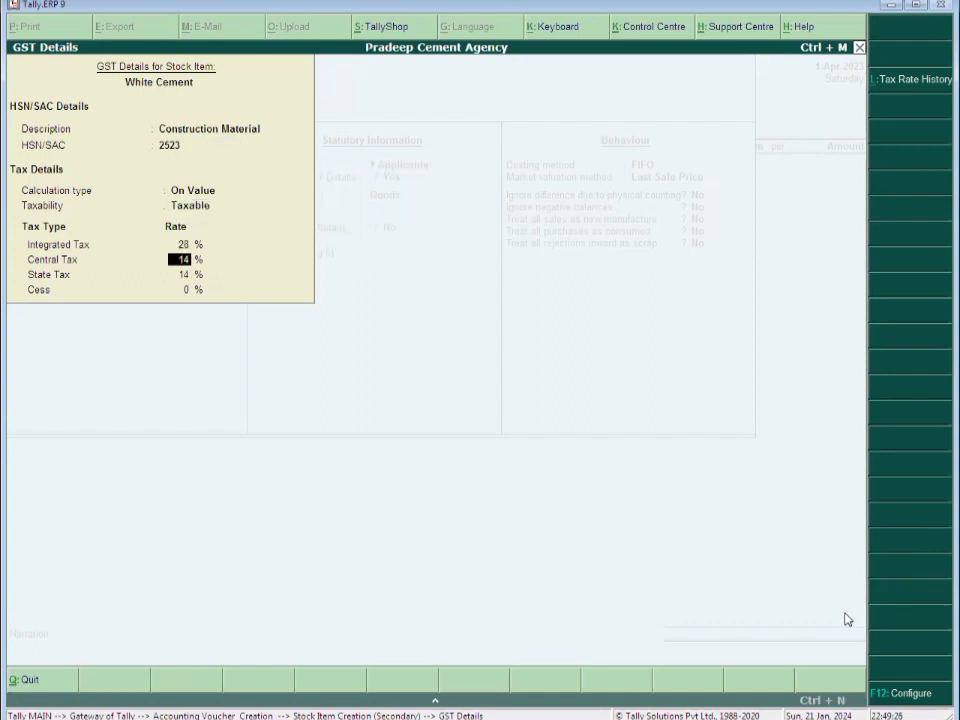
key(ctrl+a)
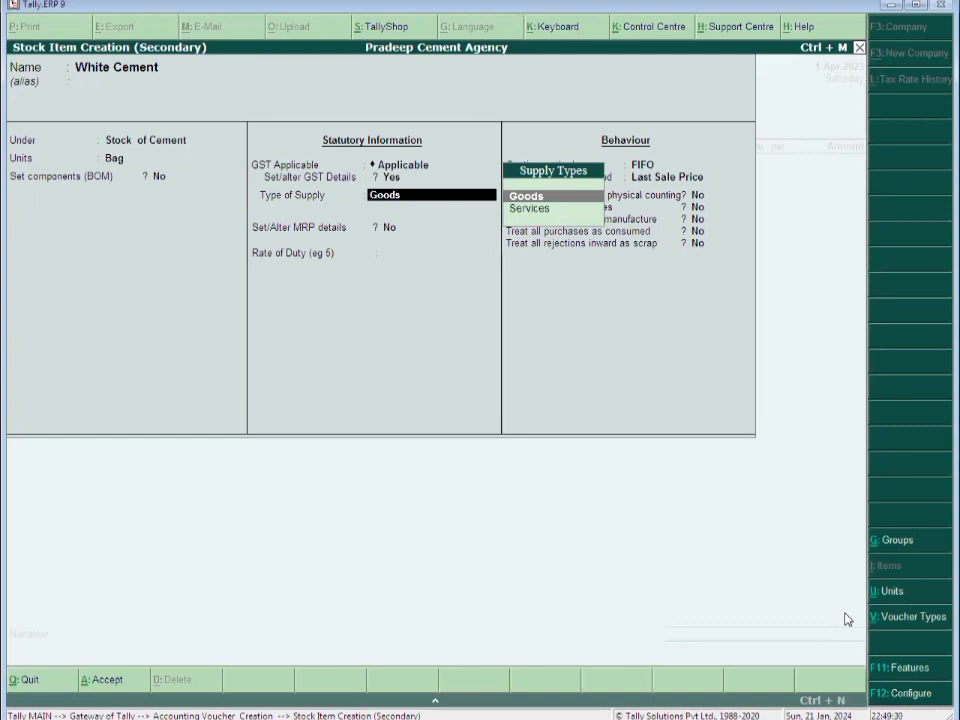
key(Return)
key(Return)
key(Return)
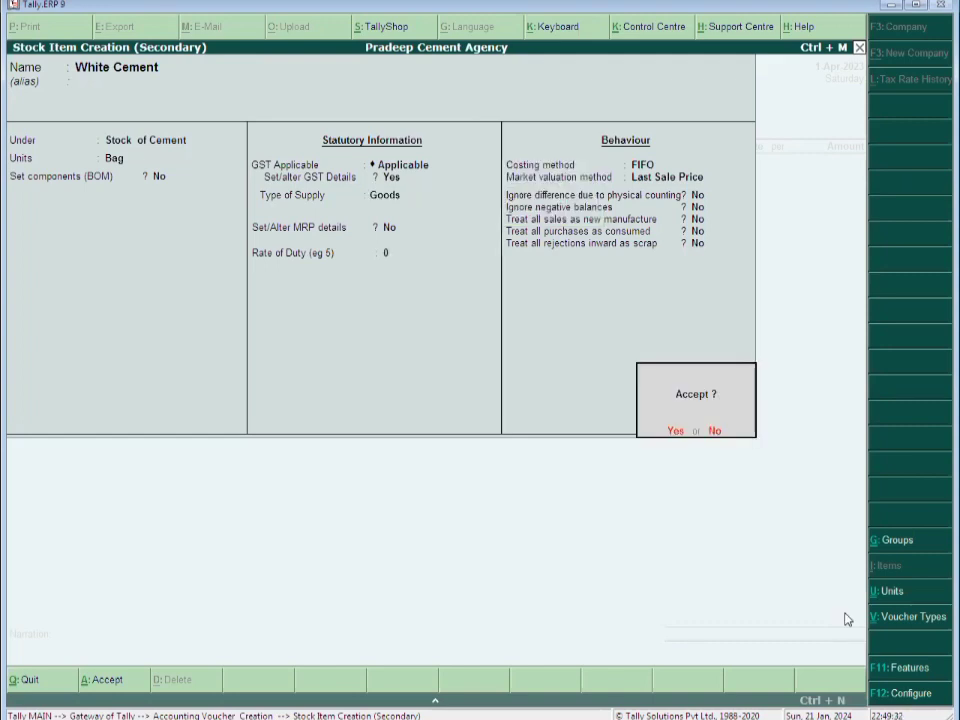
Save the White Cement item and enter 125 bags at 180.00 on the voucher
key(y)
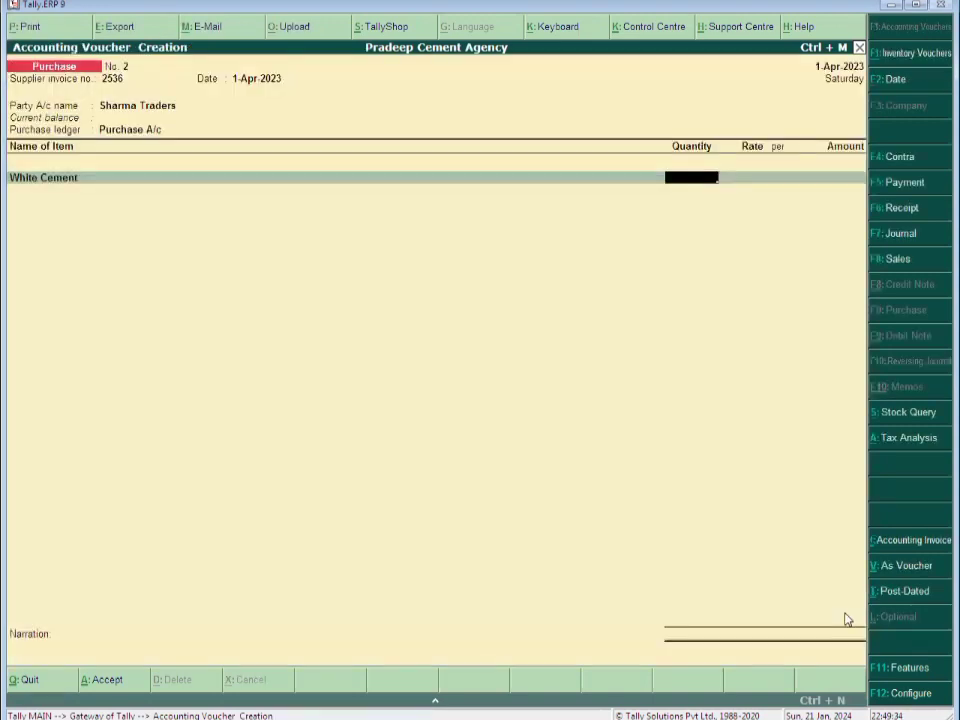
text(125)
key(Return)
text(180)
key(Return)
key(Return)
key(Return)
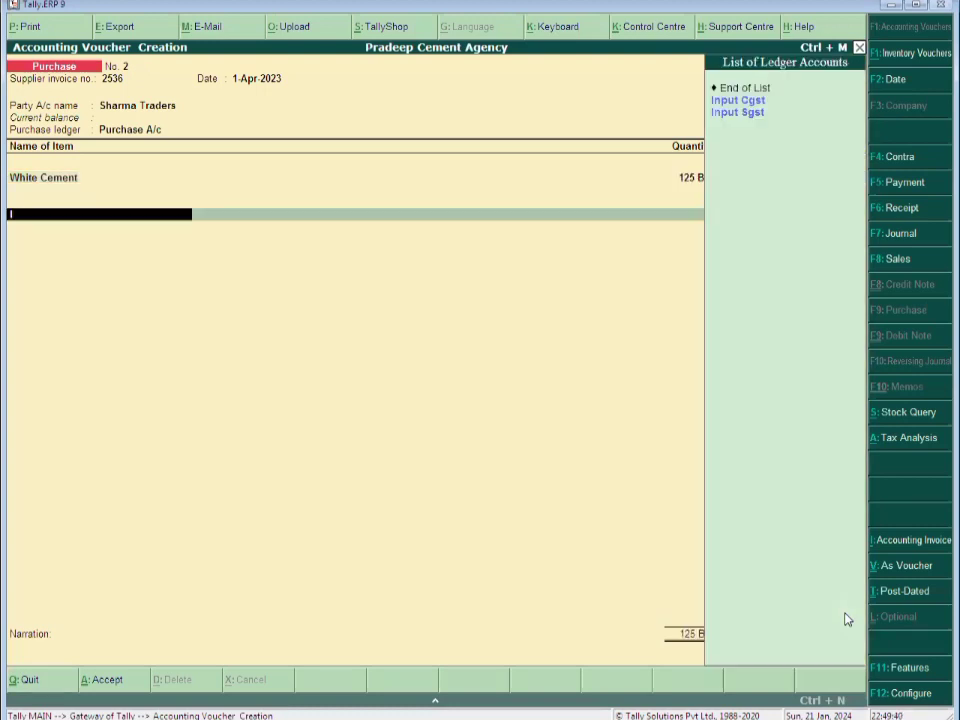
text(I)
Add Input Cgst and Input Sgst at 3,150.00 each, totalling 28,800.00, and begin the narration 'Being Goods Sol'
key(Return)
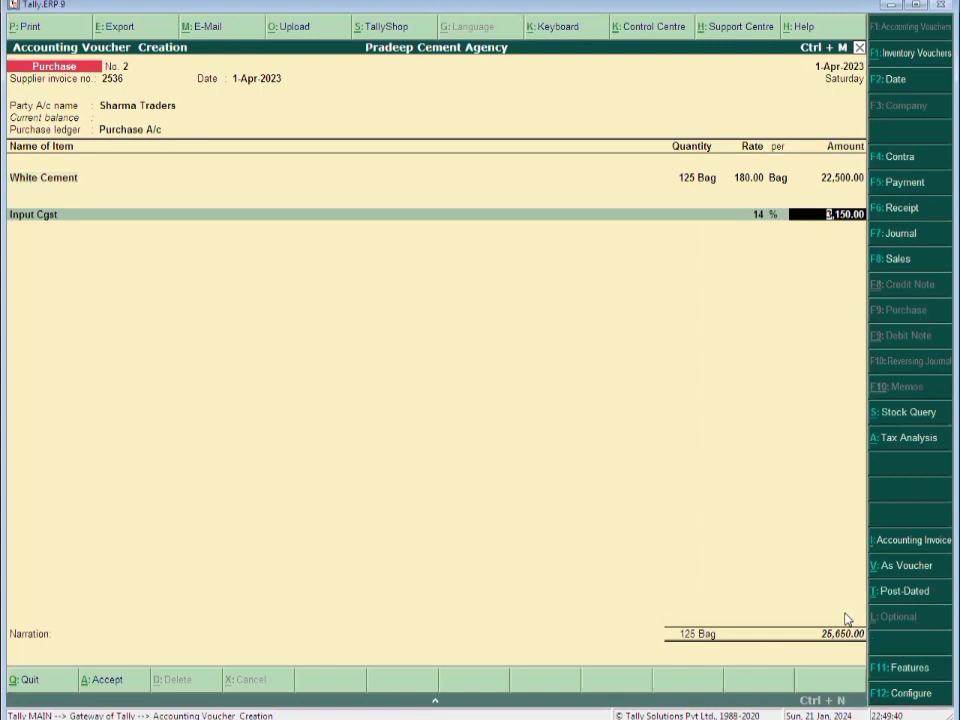
key(Return)
text(I)
key(Return)
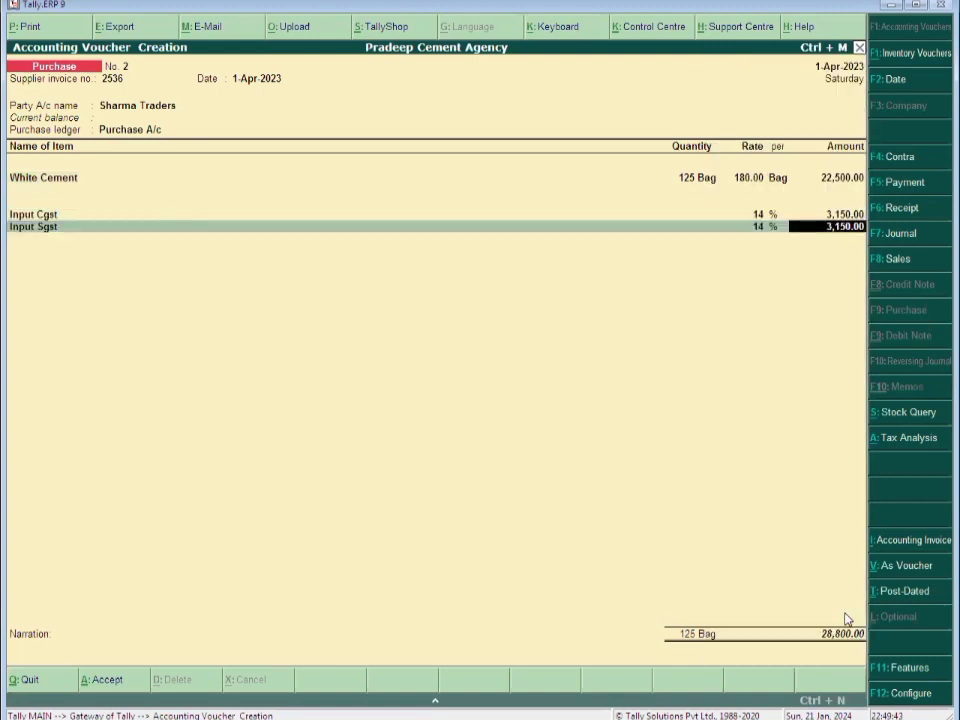
key(Return)
key(Return)
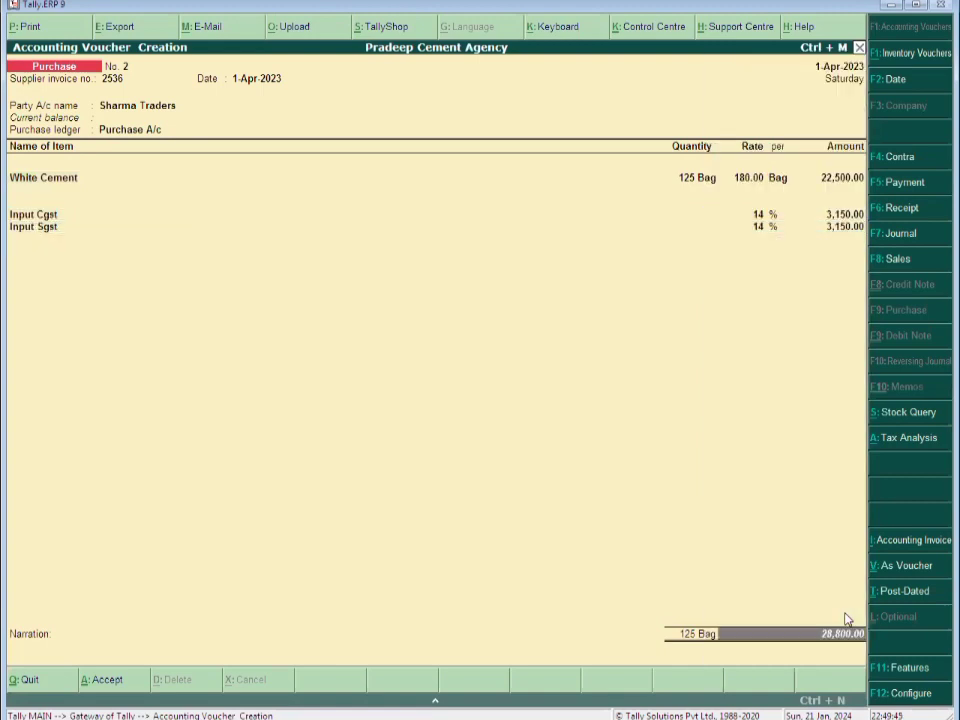
key(Return)
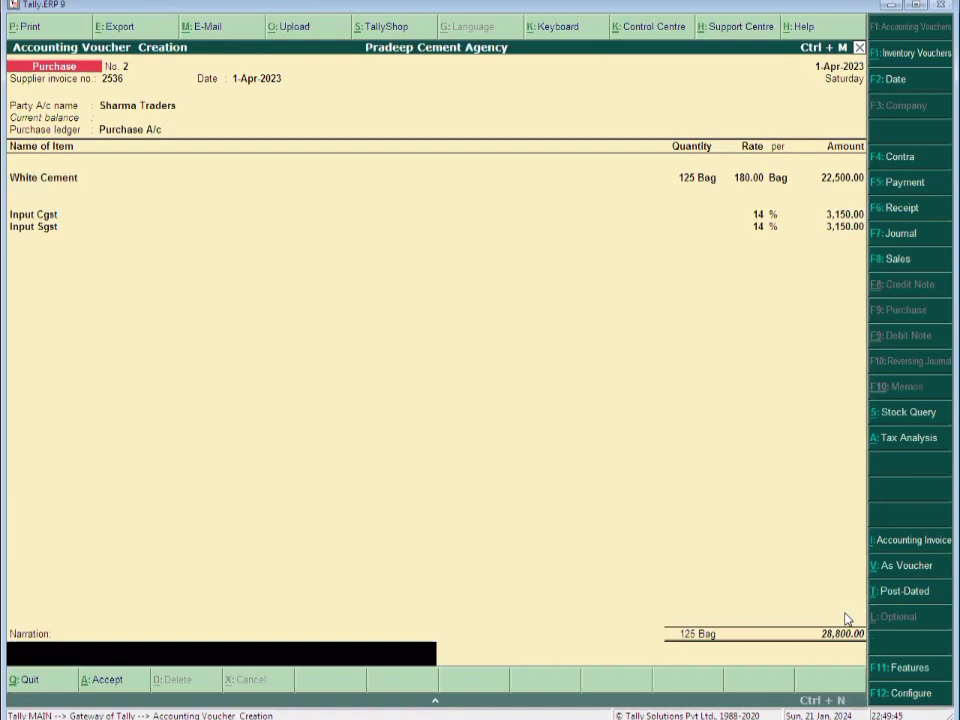
text(Being Goods Sol)
Save Purchase No. 2, enter supplier invoice 3223, and name a new party ledger Alok Cement Shop
key(Return)
key(Return)
text(3223)
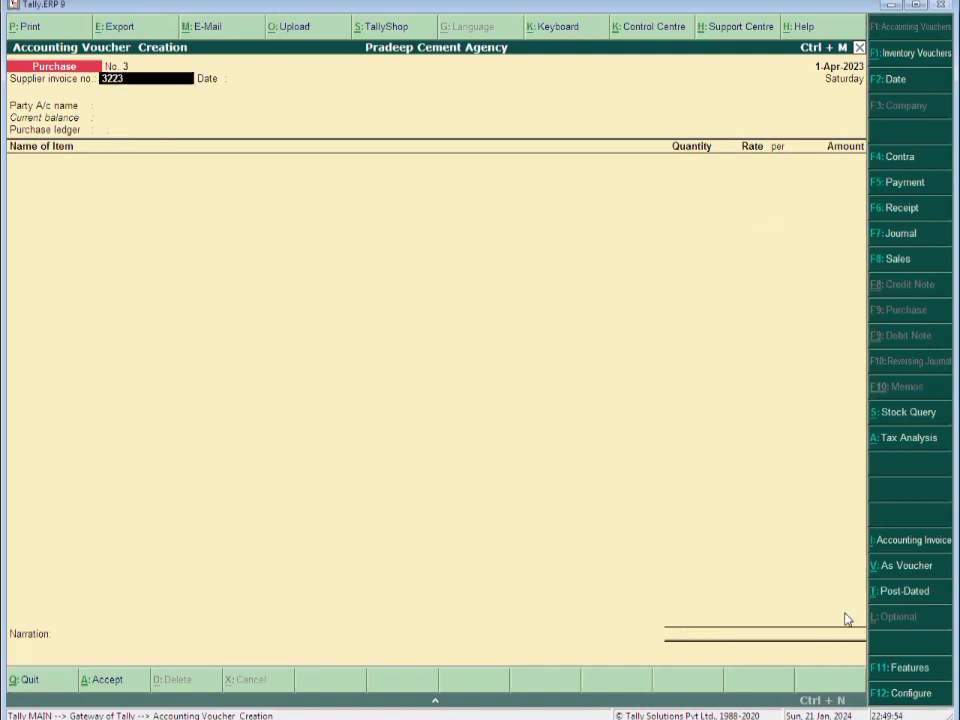
key(Return)
key(Return)
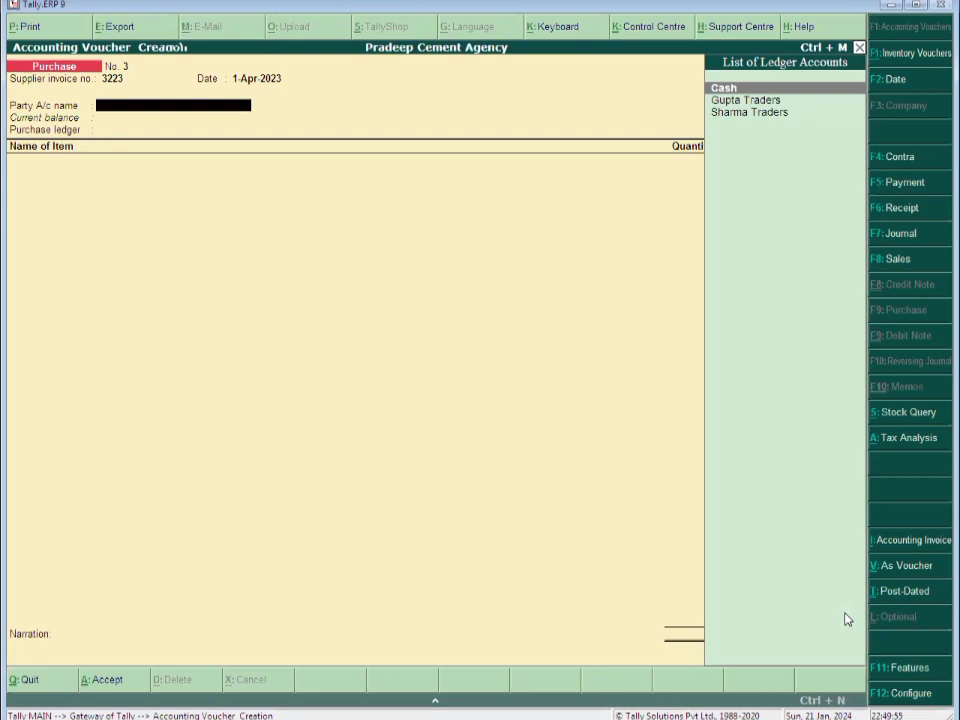
key(alt+c)
text(Alok Cement)
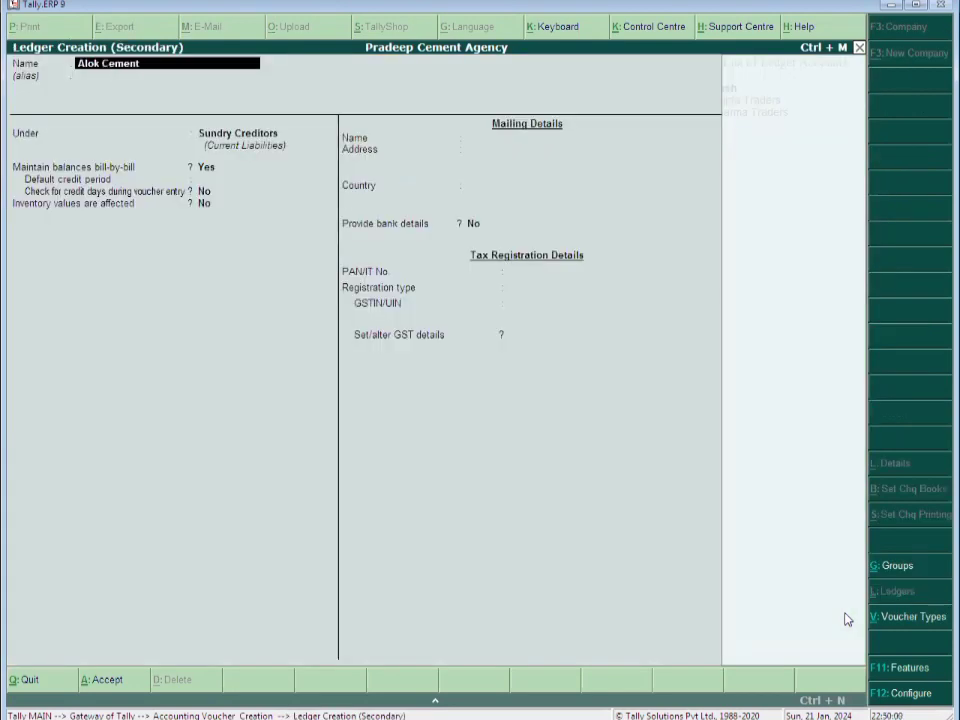
text( Woek)
key(BackSpace)
key(BackSpace)
key(BackSpace)
key(BackSpace)
key(BackSpace)
text(Shop)
key(Return)
key(Return)
key(Return)
key(Return)
key(Return)
key(Return)
key(Return)
key(Return)
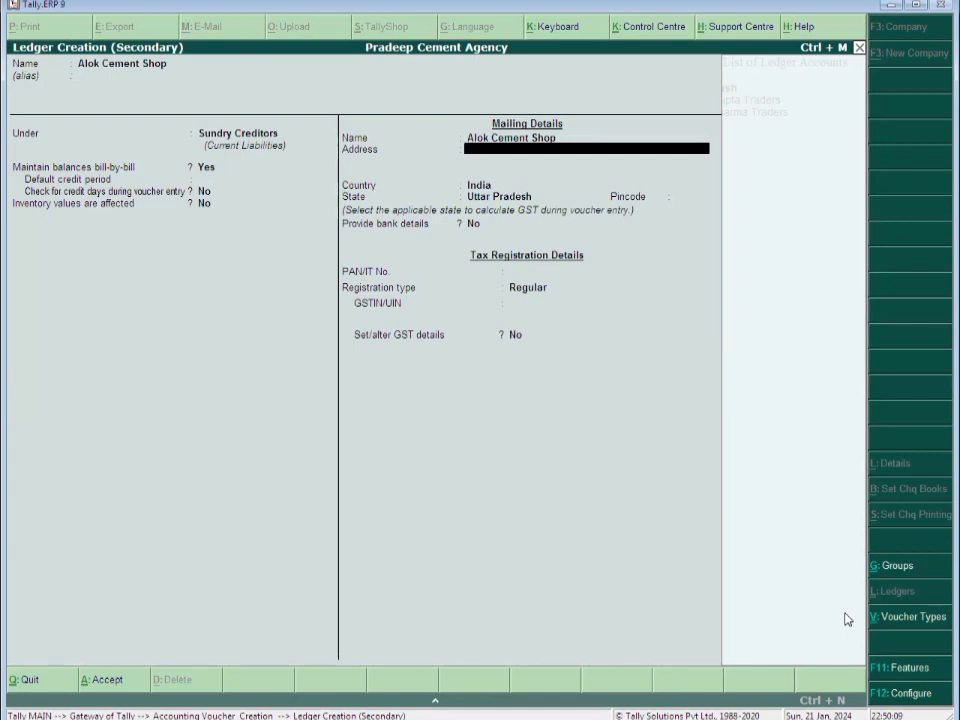
text(New Maiin)
key(BackSpace)
key(BackSpace)
text(n Road, Near)
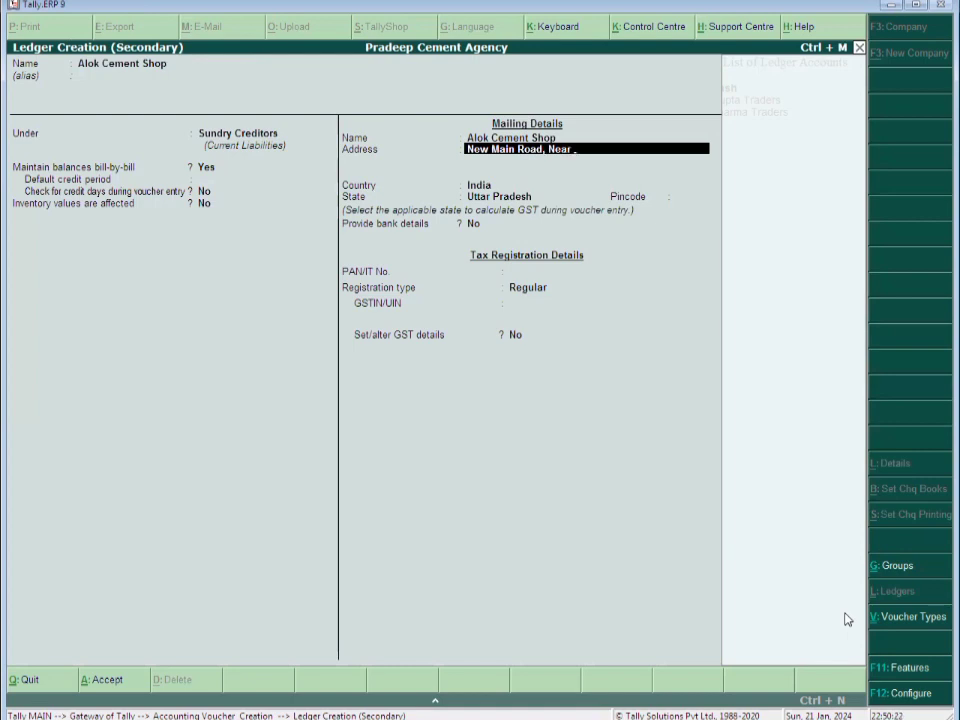
text( Lal Kuan , Aligarh)
key(Return)
key(Return)
key(Return)
key(Return)
key(Return)
key(Up)
text(202001)
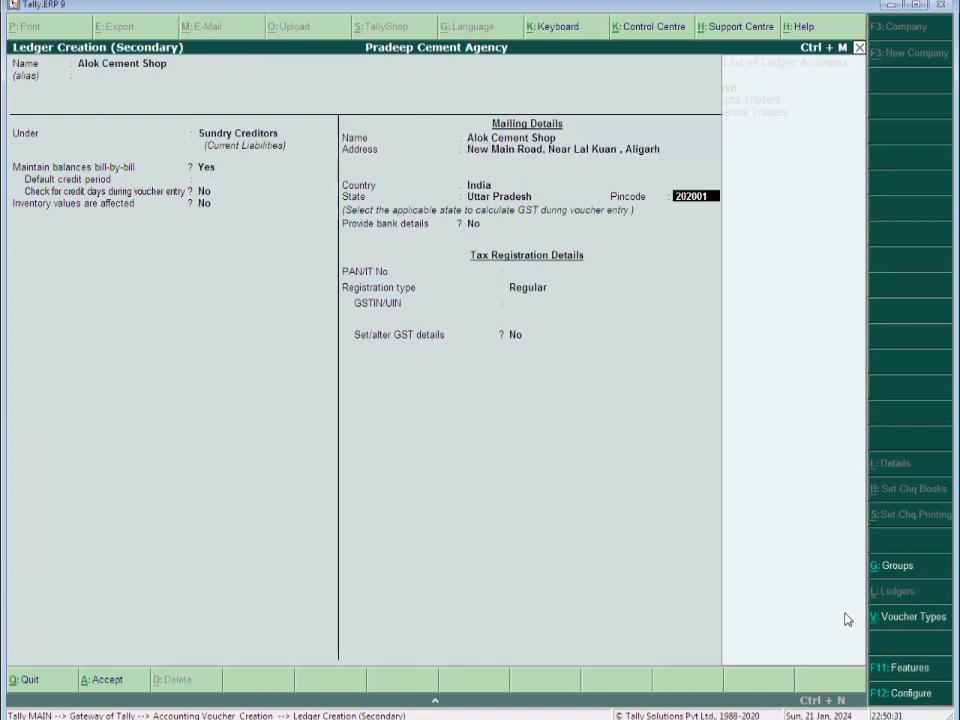
key(Return)
key(Return)
key(Return)
key(Return)
text(0)
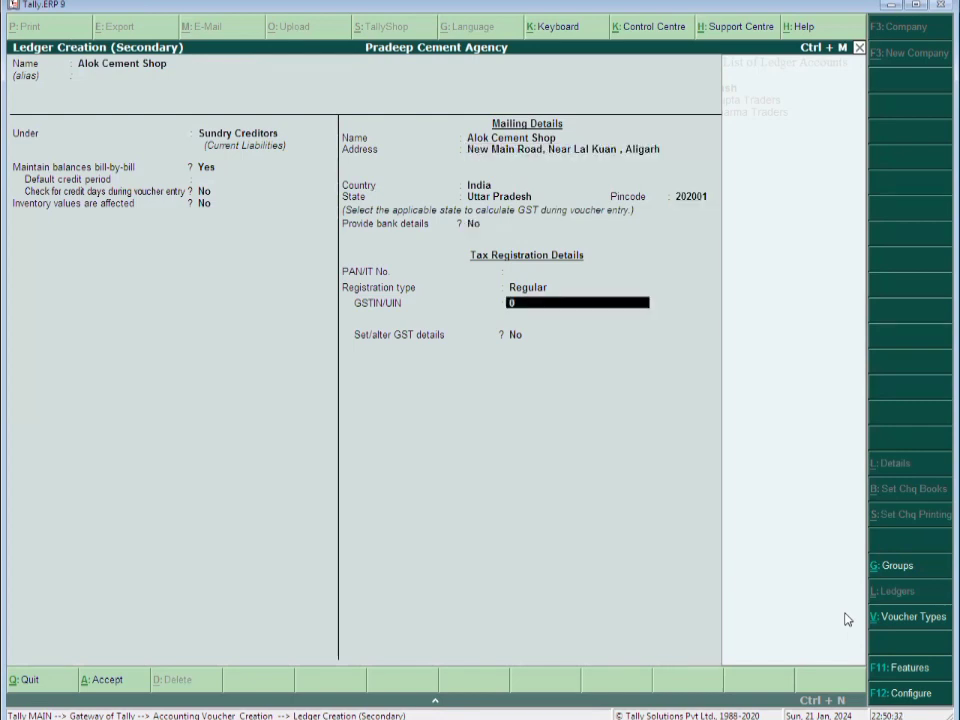
text(9*************)
key(Return)
key(Return)
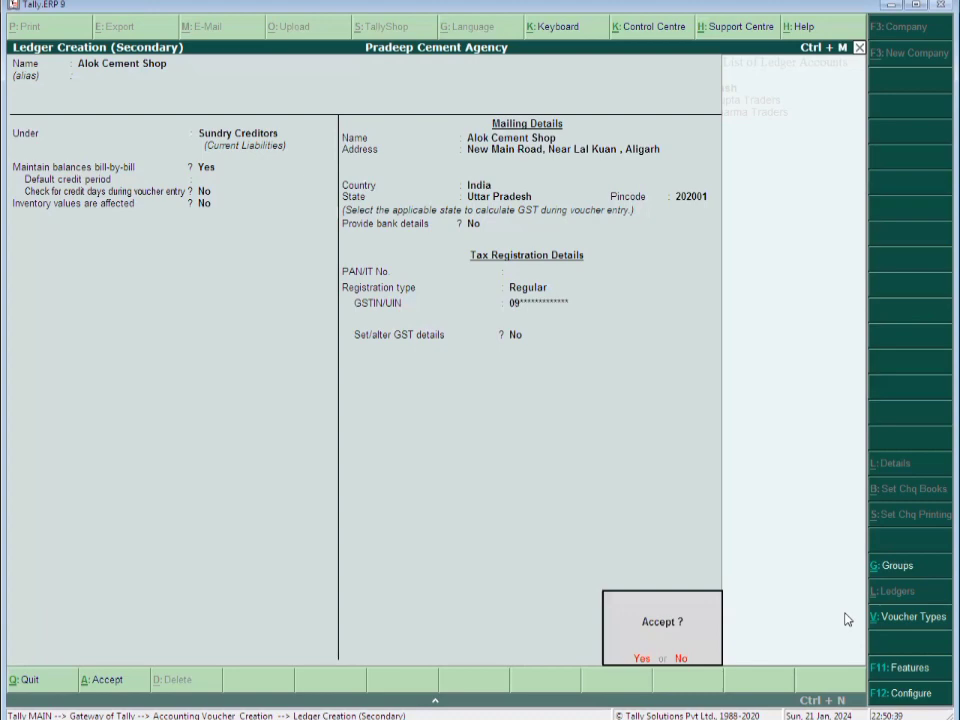
key(Return)
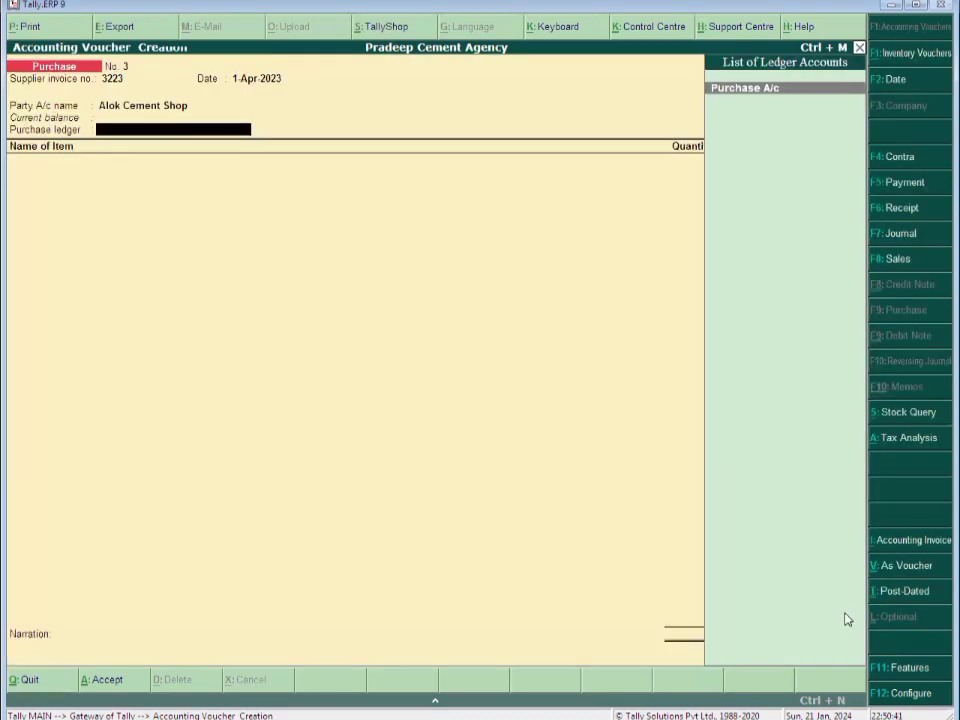
Complete Purchase No. 3 with Purchase A/c, Purchase Taxable, Input Cgst/Sgst, narration 'Being Gooods Purchased', total 30,720.00
key(Return)
text(Purchase A/c)
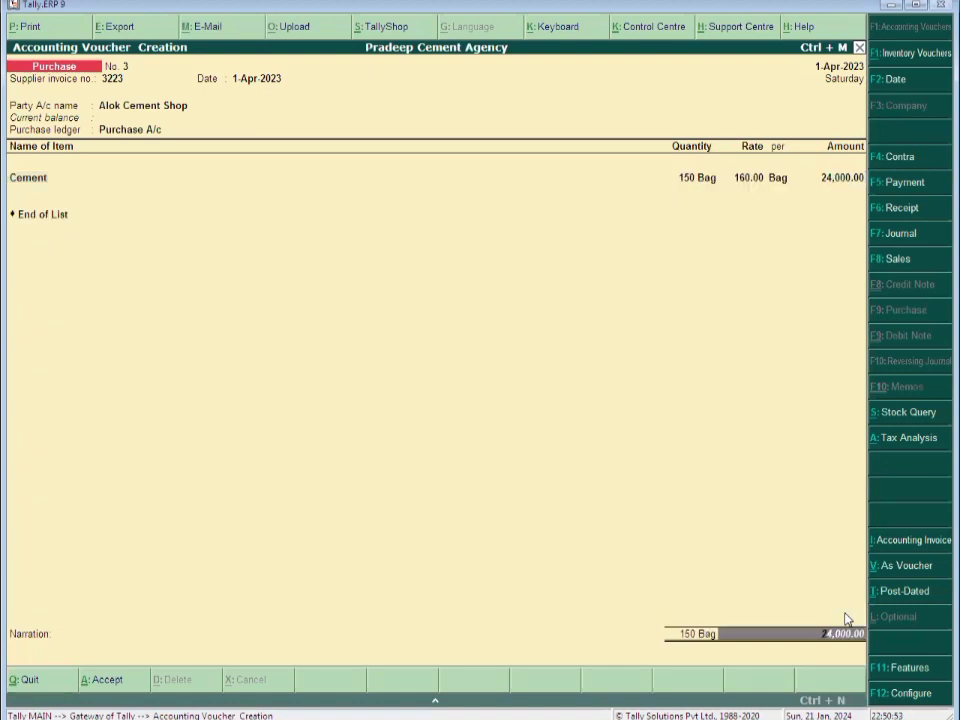
key(Return)
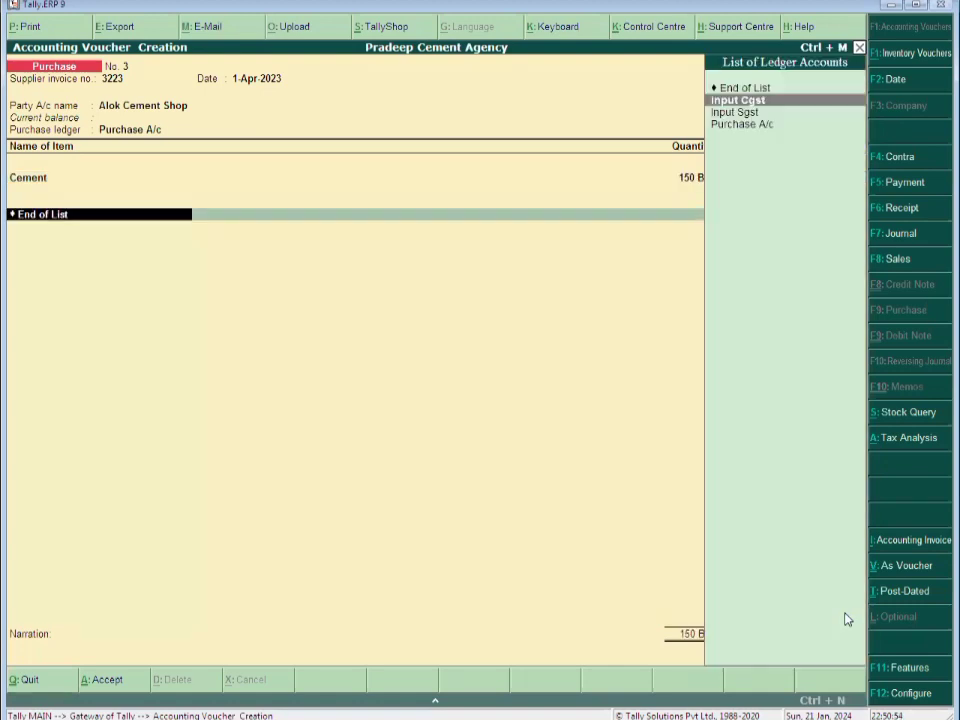
key(Return)
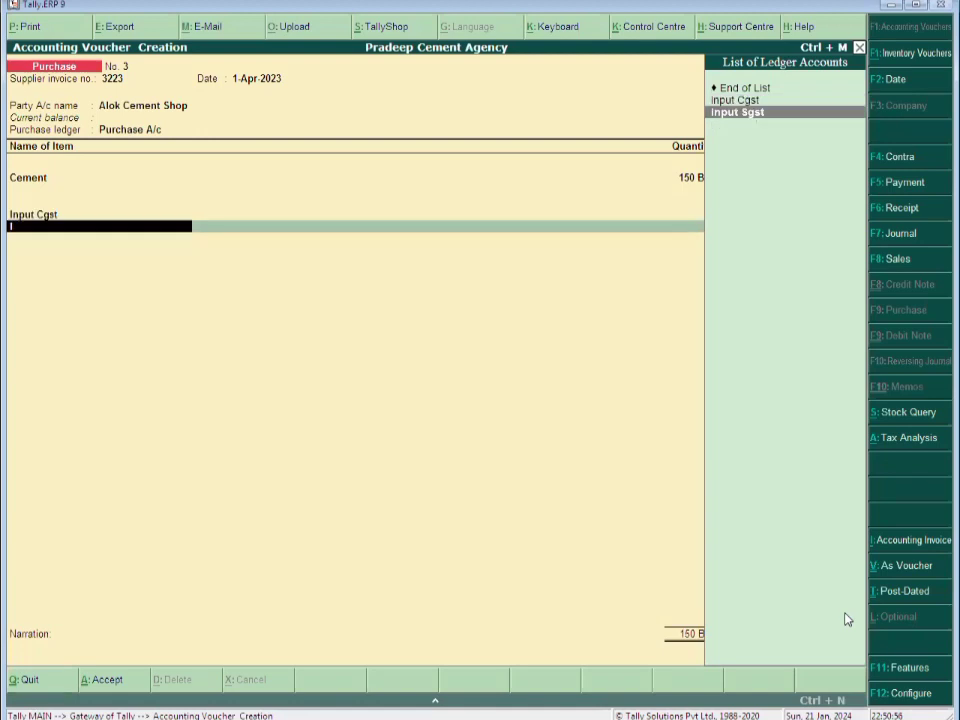
key(Return)
key(Return)
key(Return)
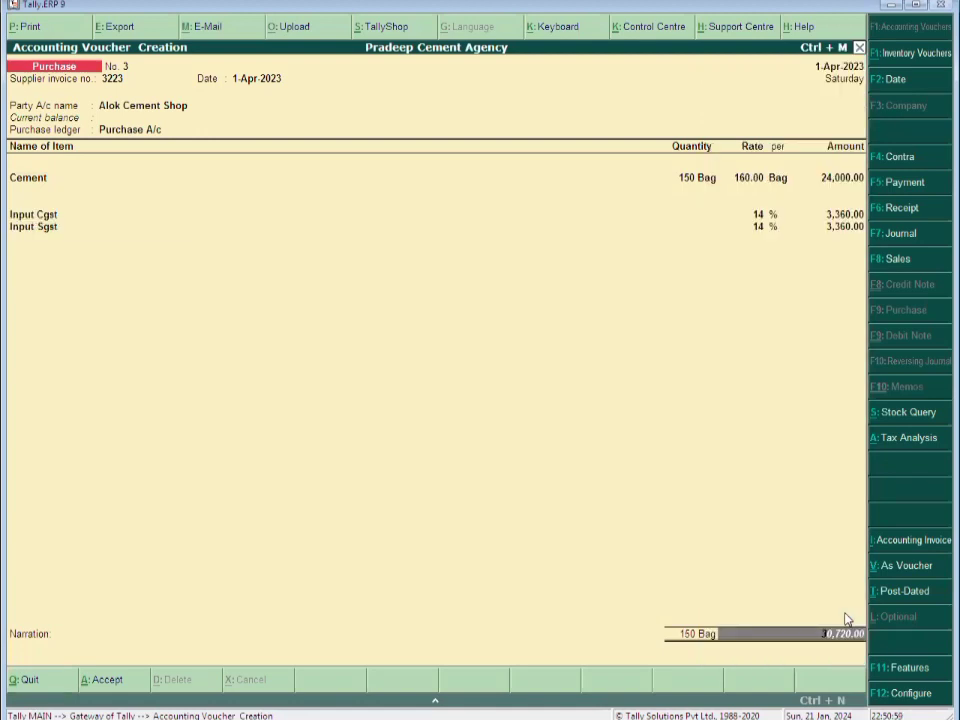
key(Return)
text(Bei)
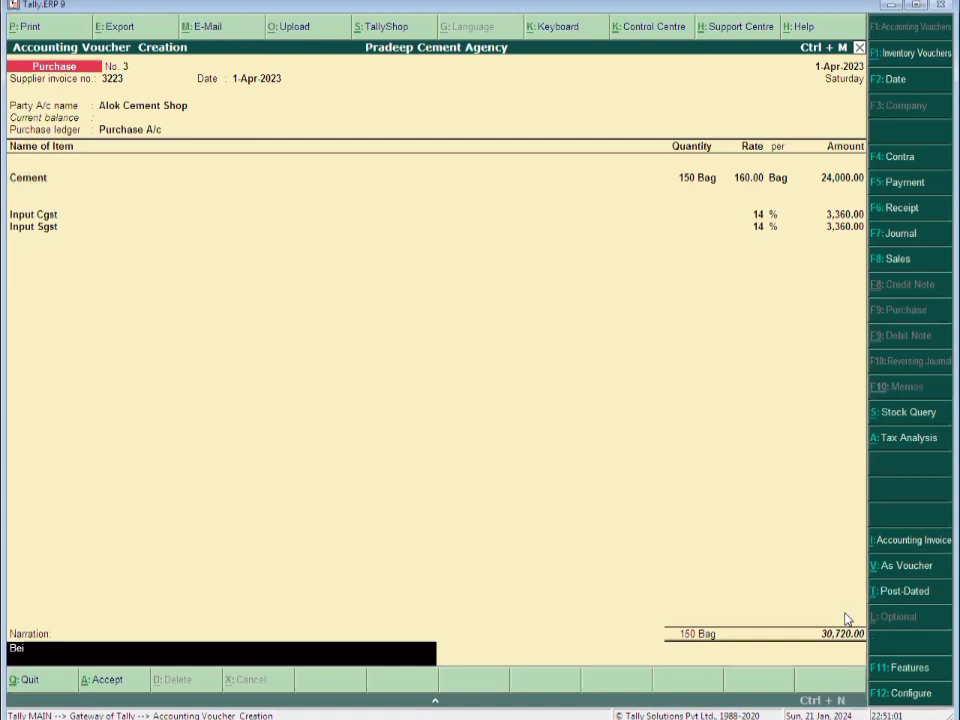
text(ng Gooods Purchased)
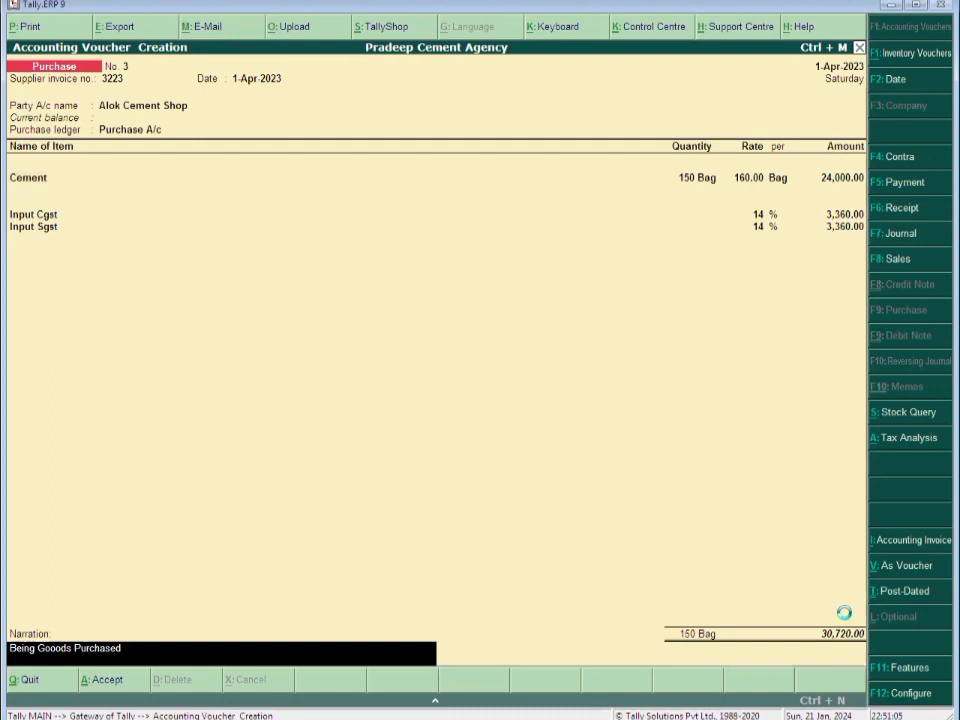
key(Return)
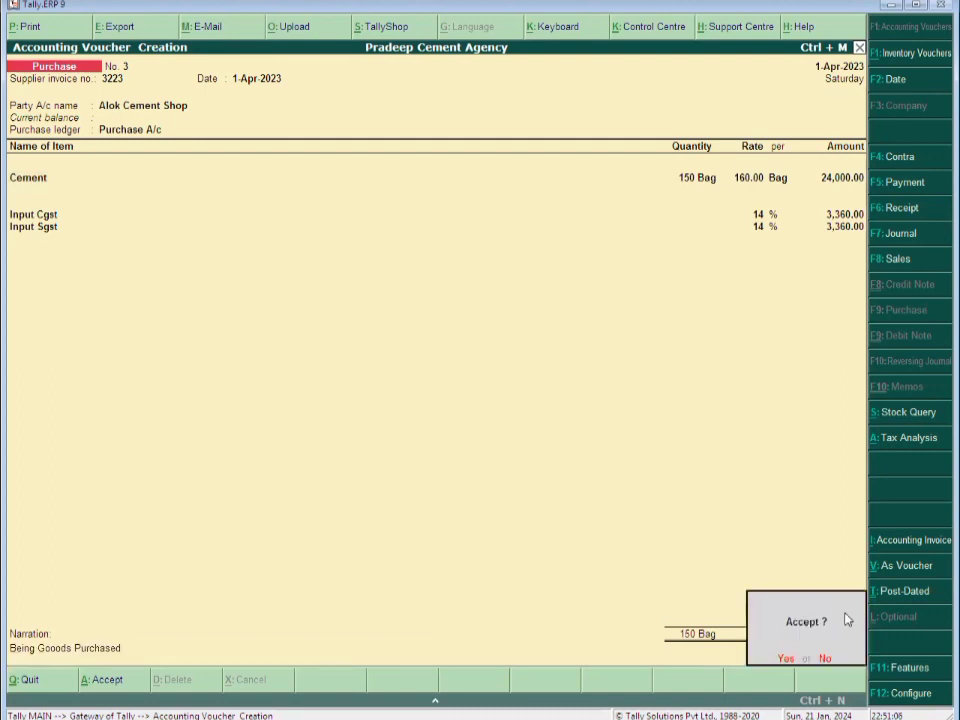
key(Return)
Start Purchase No. 4 with invoice 026, supplier Sharma Traders, Purchase A/c and Purchase Taxable nature
text(026)
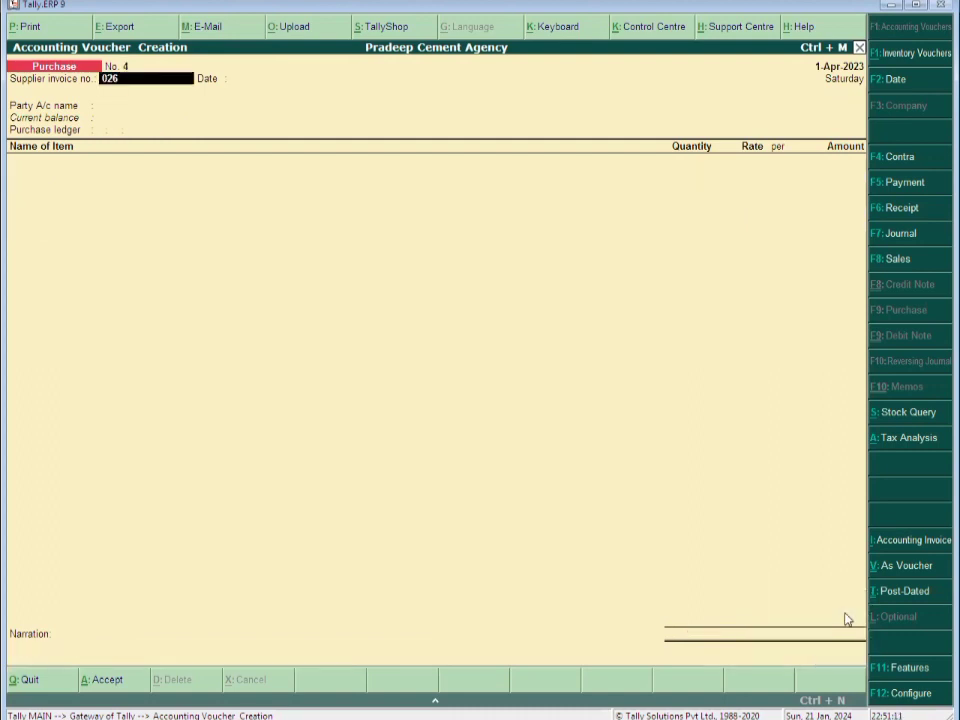
key(Return)
key(Return)
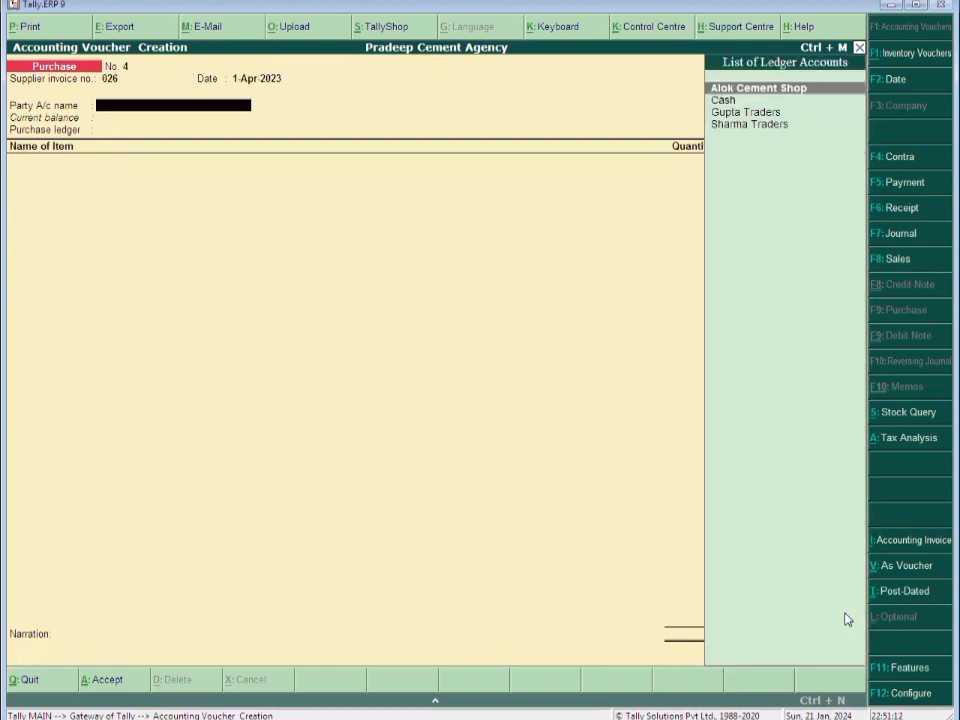
key(Down)
key(Down)
key(Down)
key(Return)
key(Return)
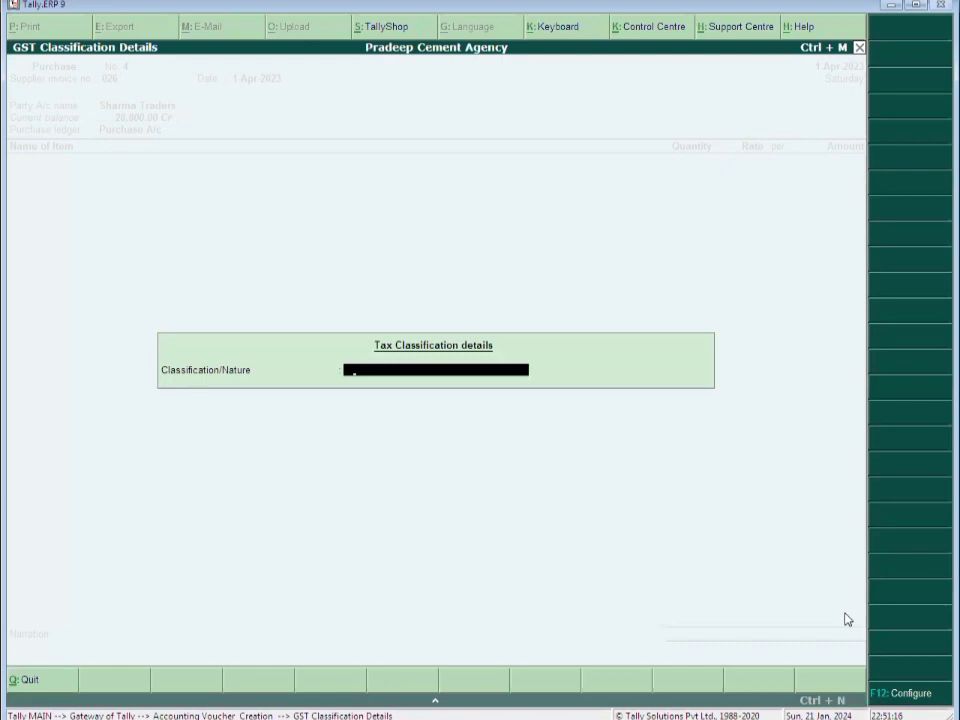
text(P)
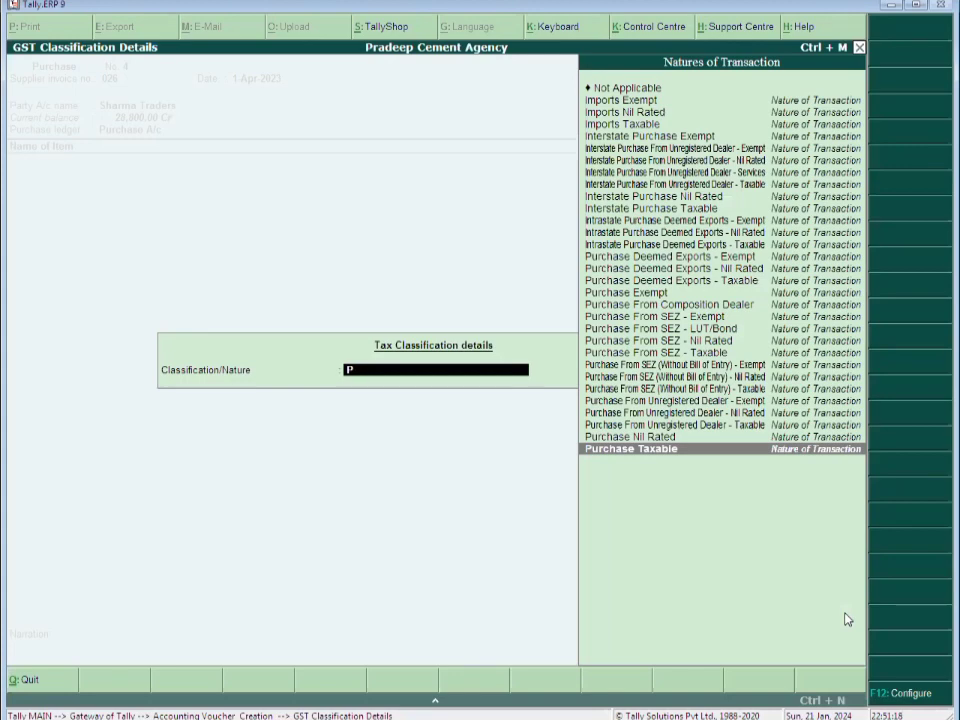
key(Return)
Add White Cement with Input Cgst/Sgst, narration 'Being Gooods Purchased', and save voucher No. 4
text(Whit)
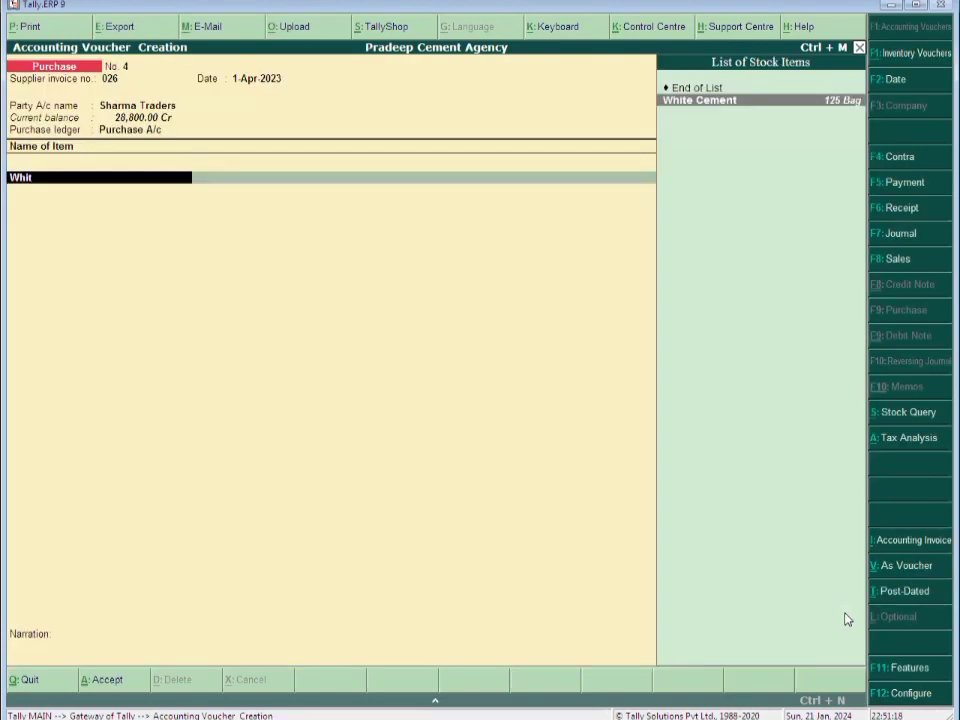
text(e Cement)
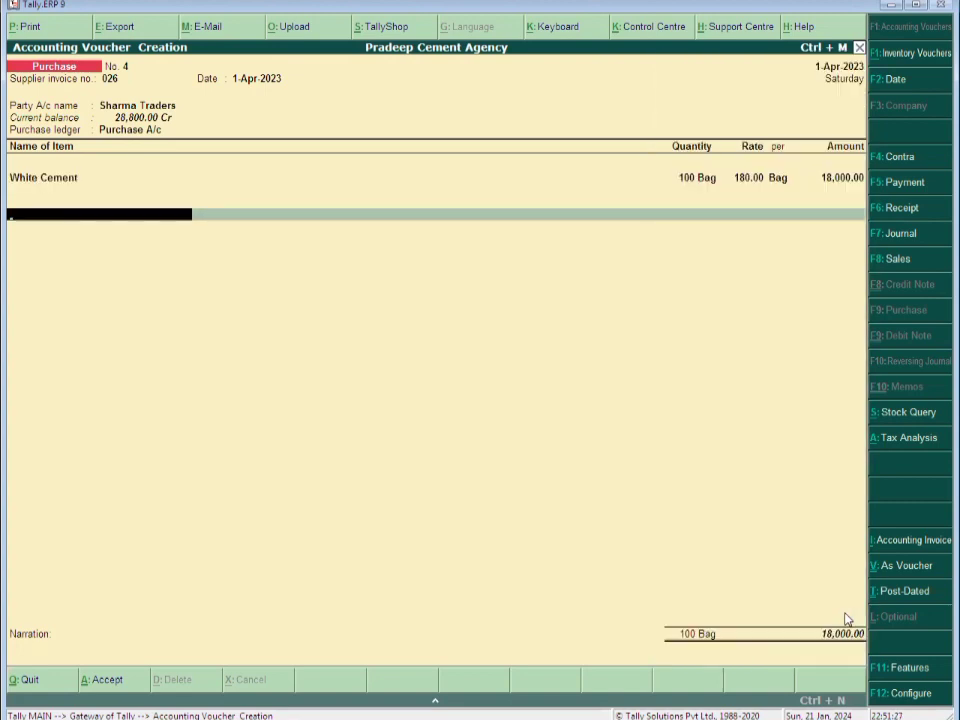
key(Return)
key(Return)
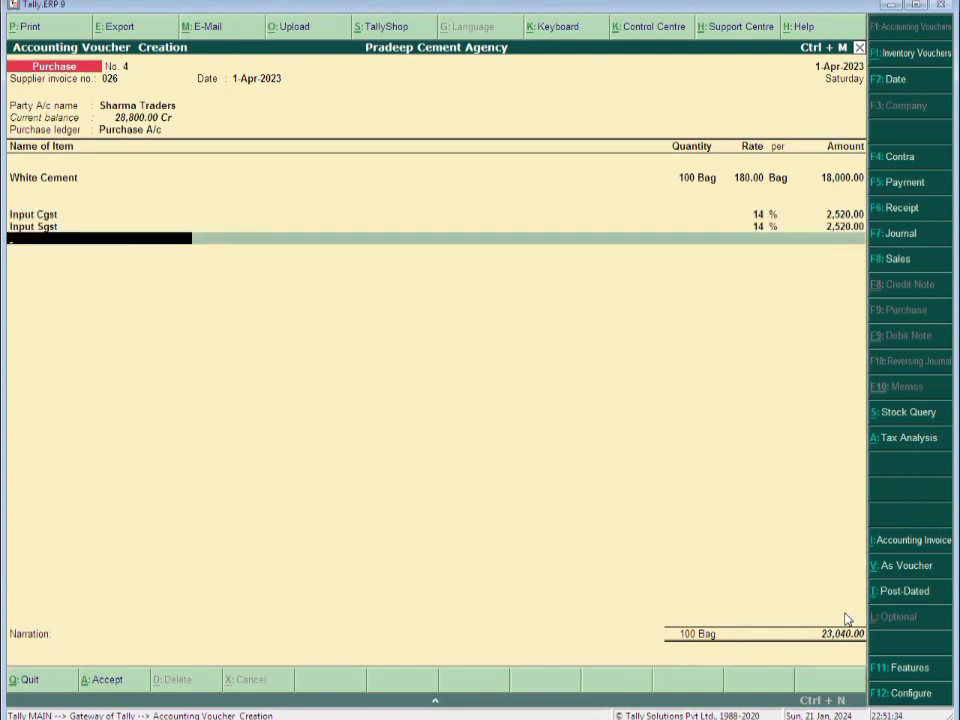
key(Return)
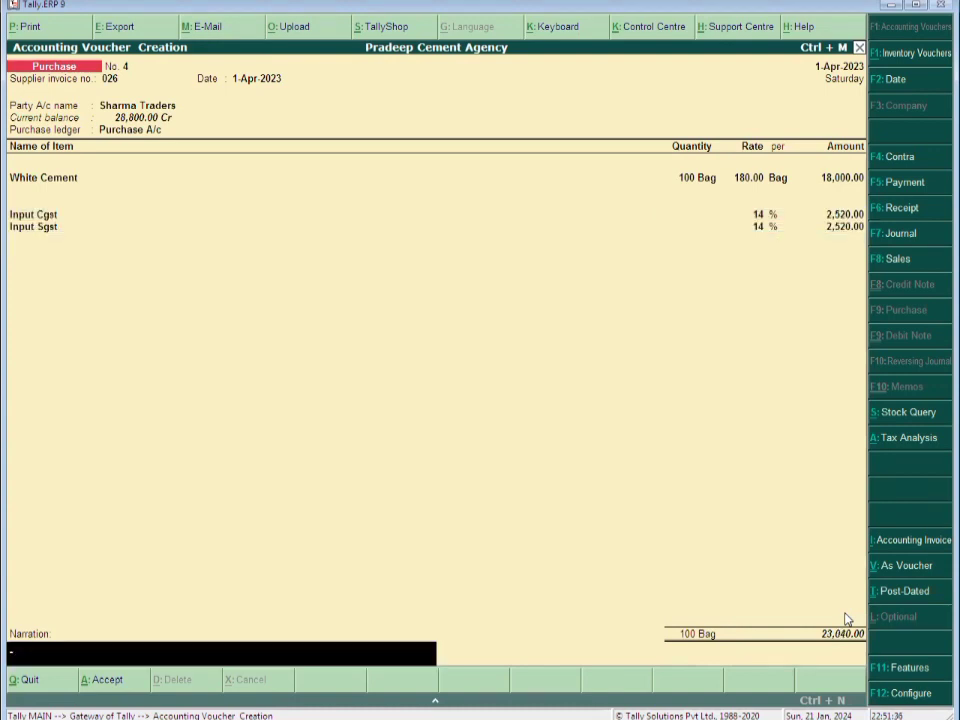
text(Being Gooods Purchased.)
key(Return)
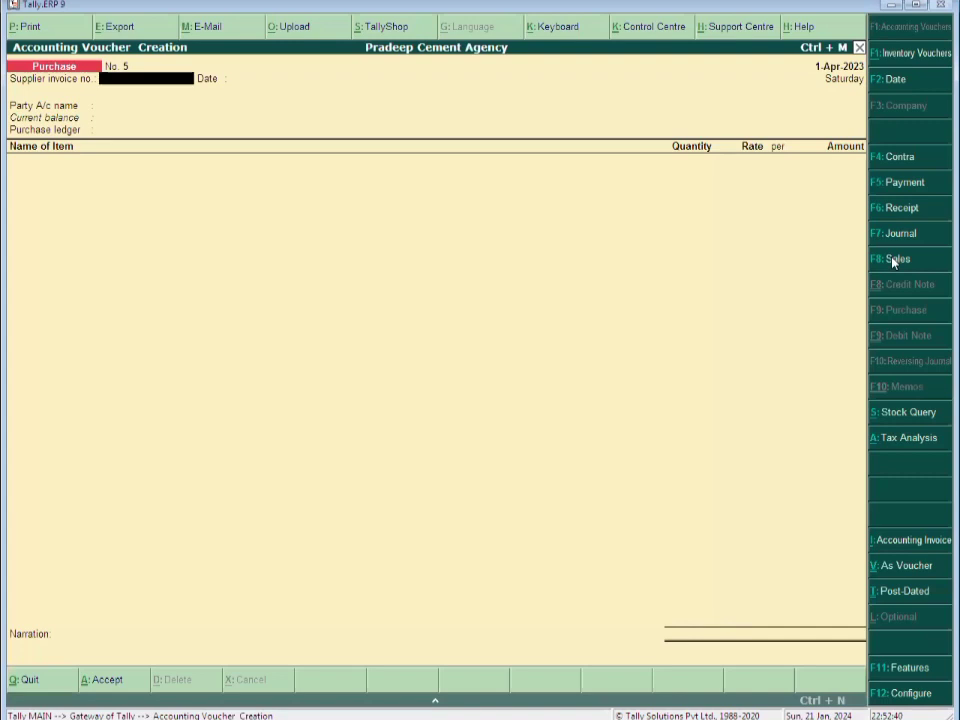
Start sales voucher No. 1 for Cash with reference 001 and create the Sales A/c ledger under Sales Accounts
click(895, 260)
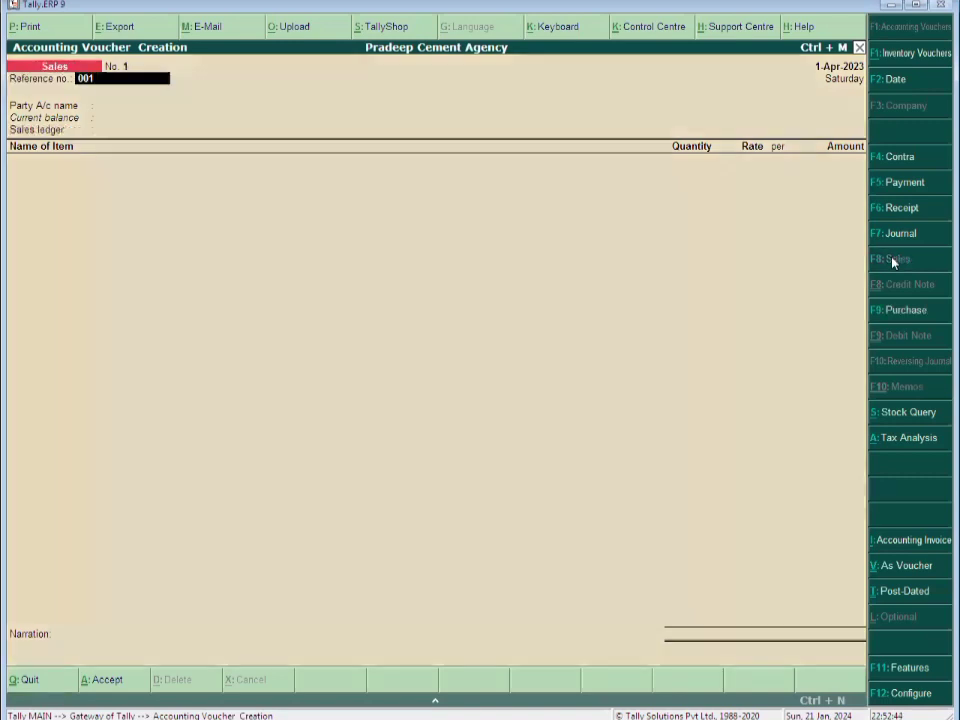
key(Return)
key(Return)
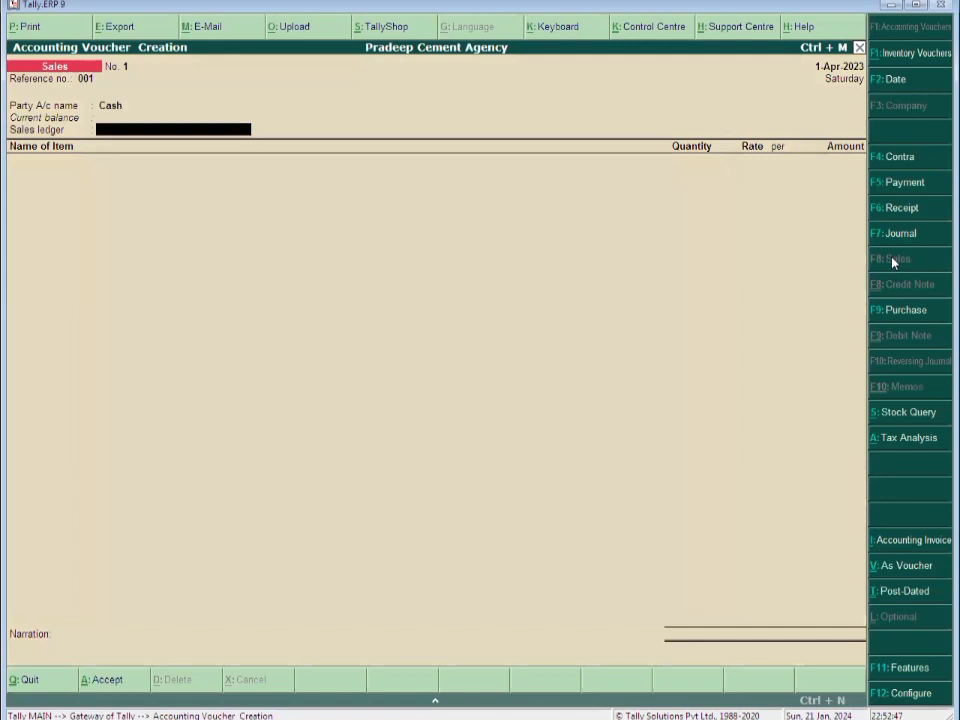
text(Sales)
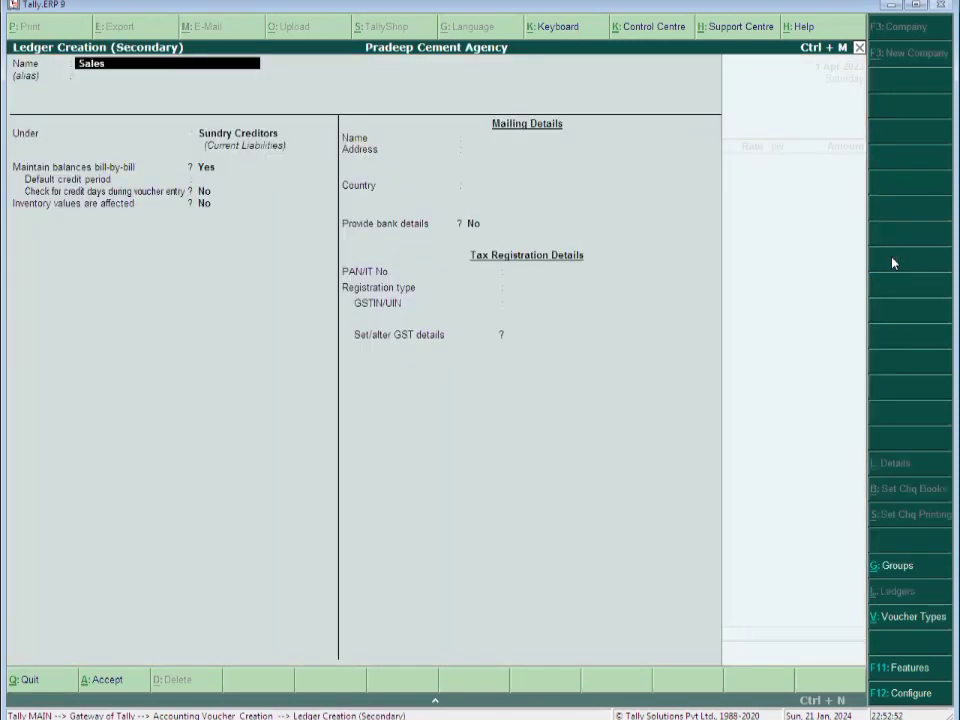
text( A/c)
key(Return)
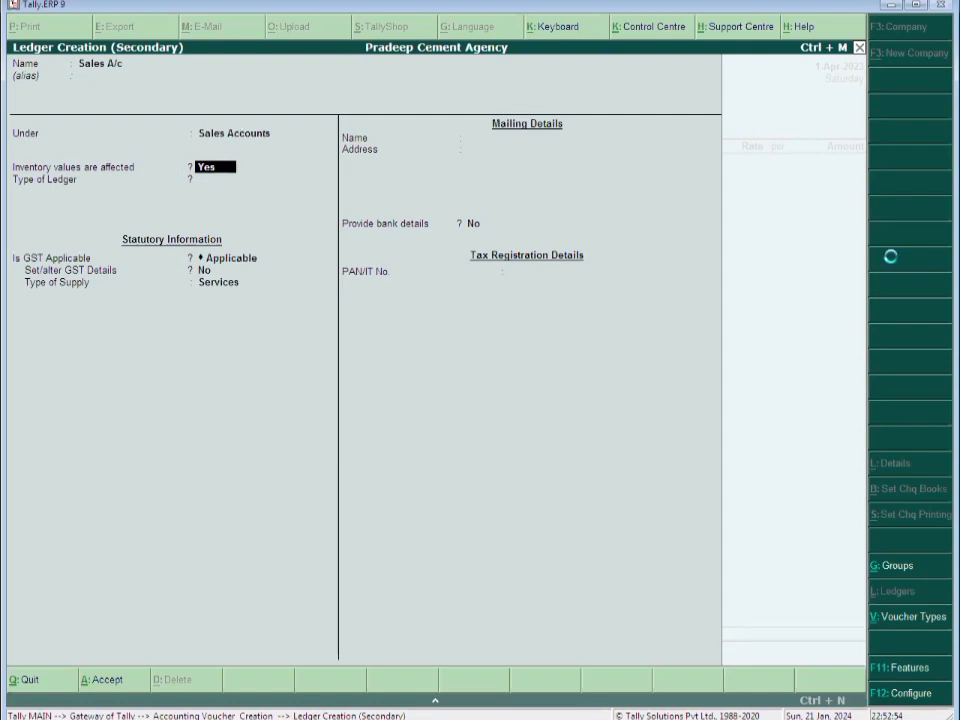
key(ctrl+a)
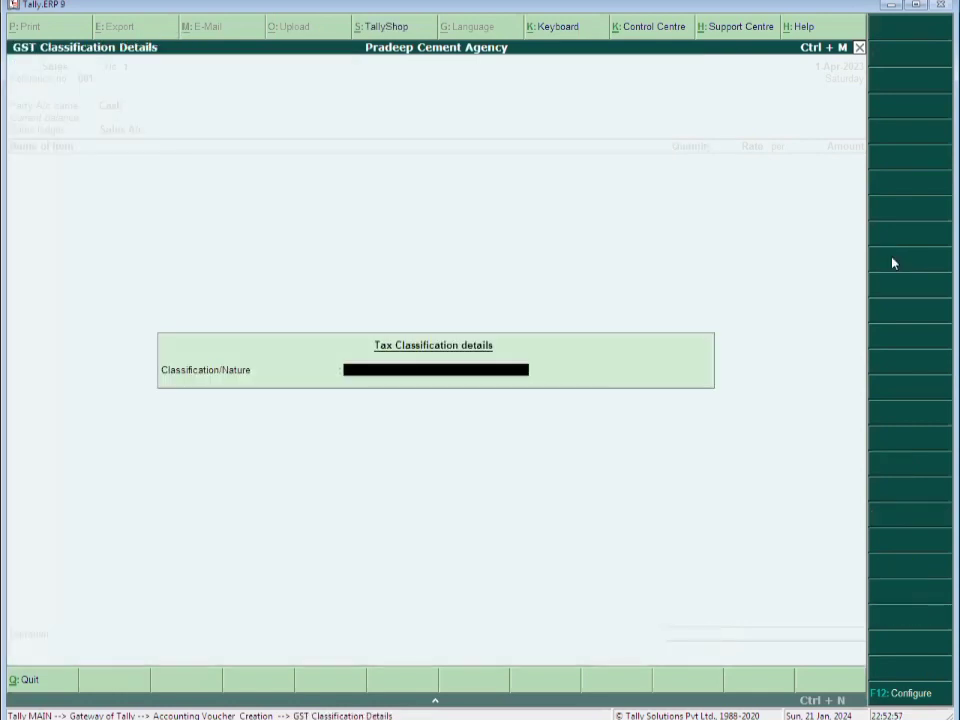
key(Return)
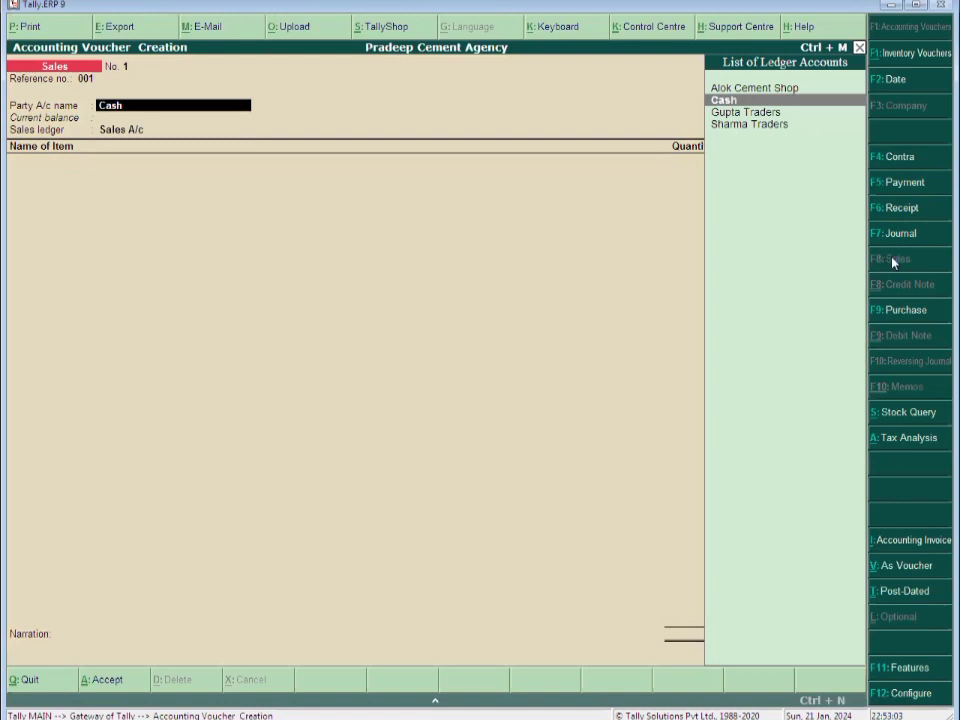
Create a new customer ledger, named with the customer's name, under Sundry Debtors
key(alt+c)
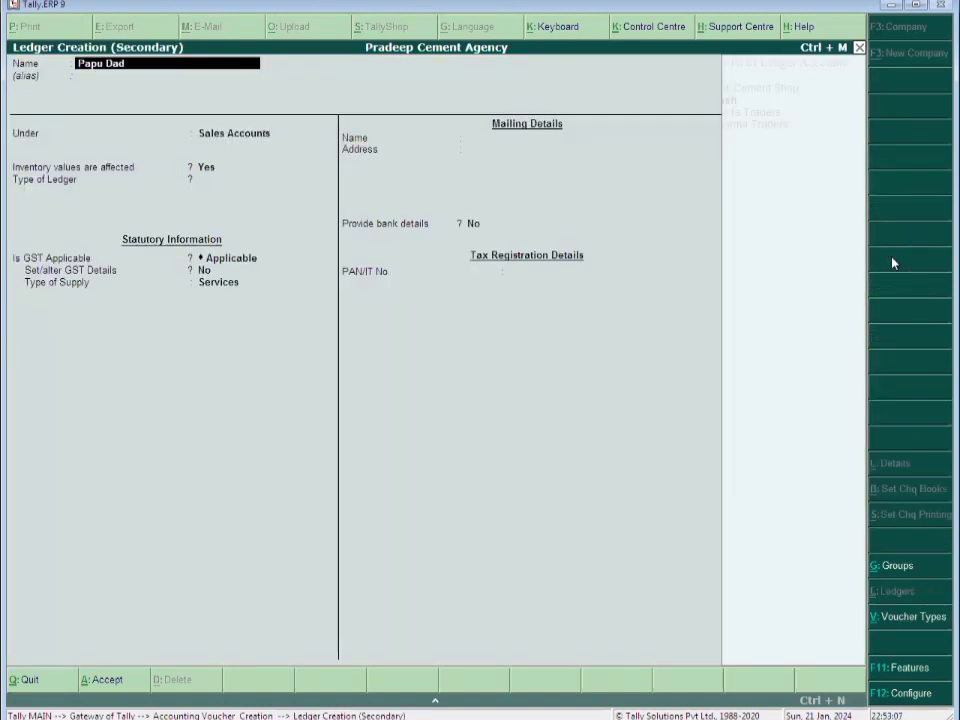
key(Return)
key(Return)
text(S)
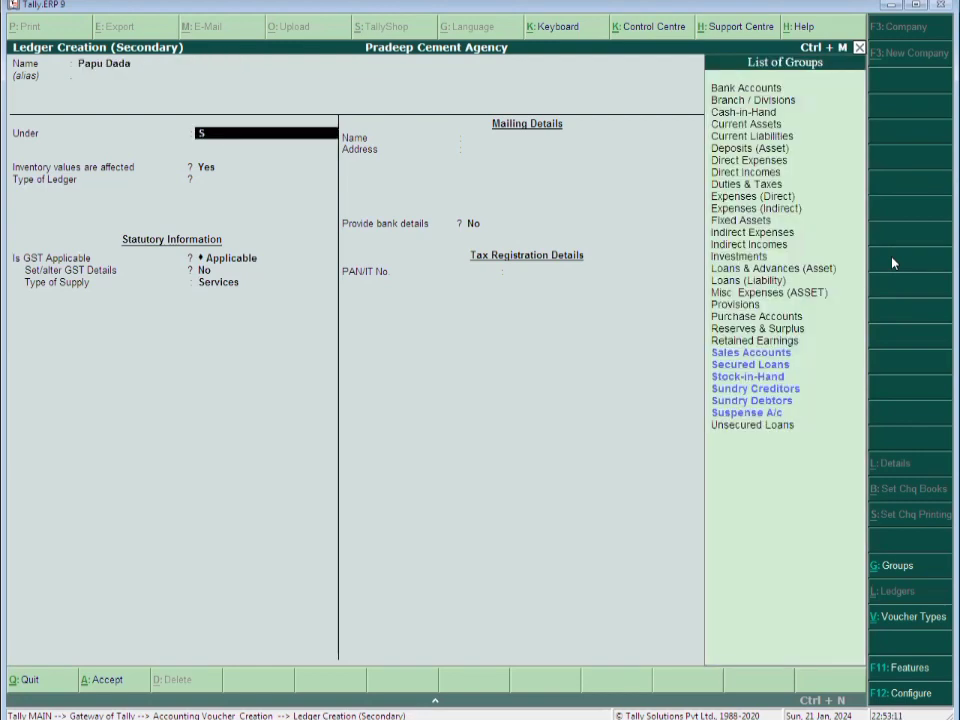
text(und)
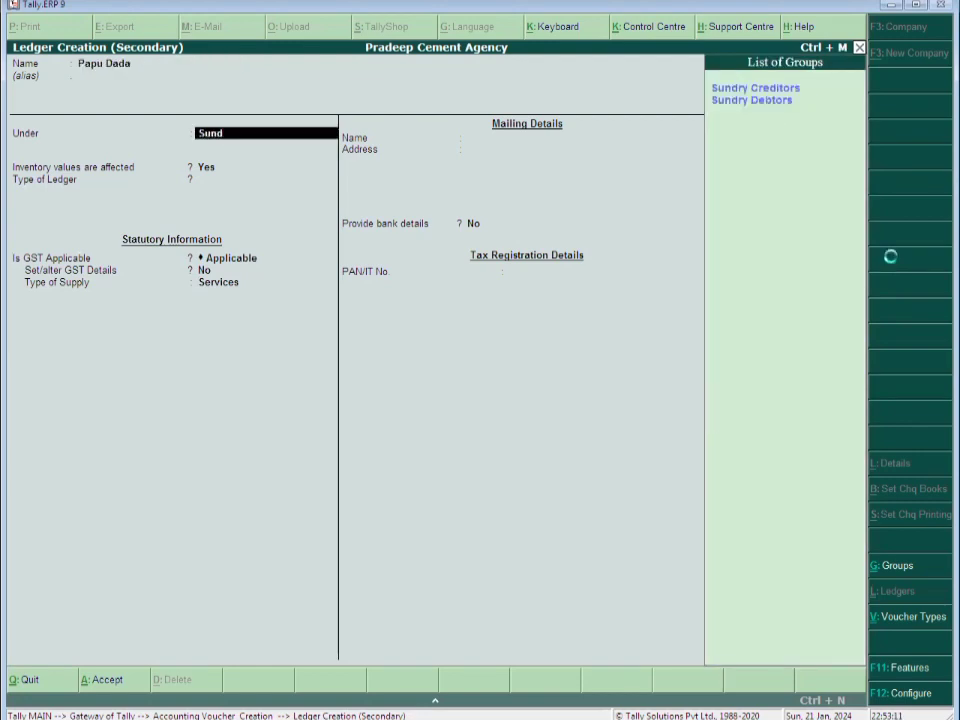
key(Down)
key(Return)
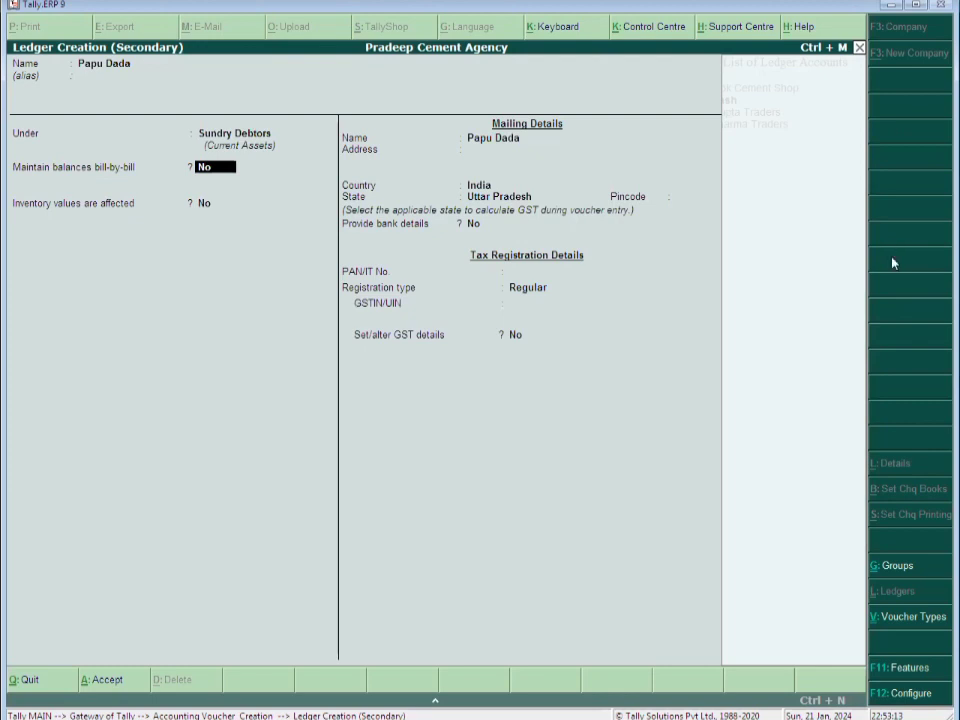
key(Return)
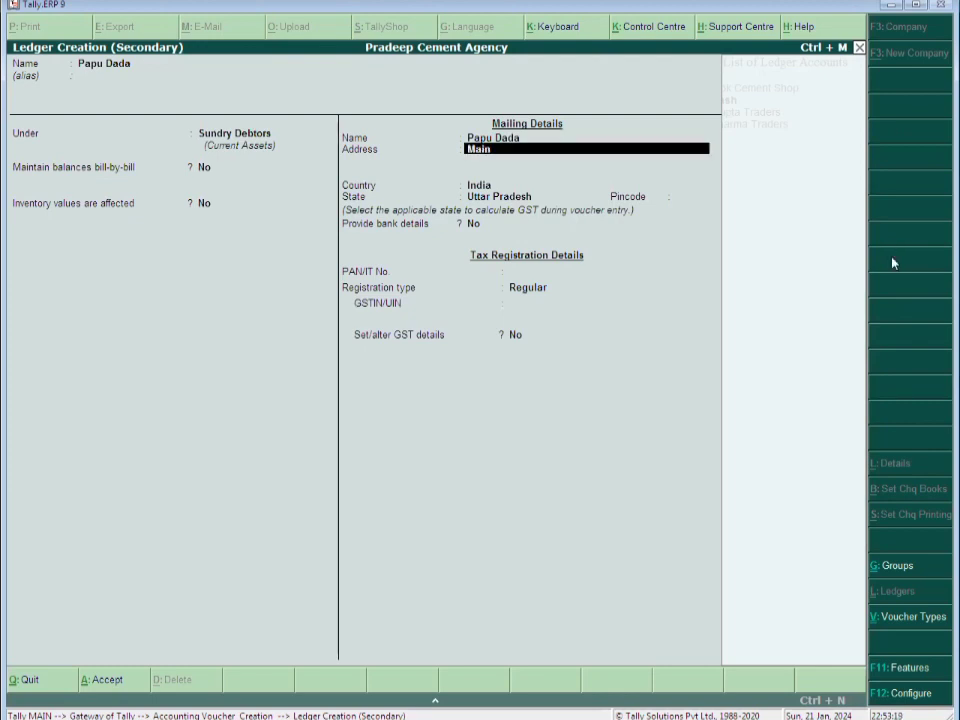
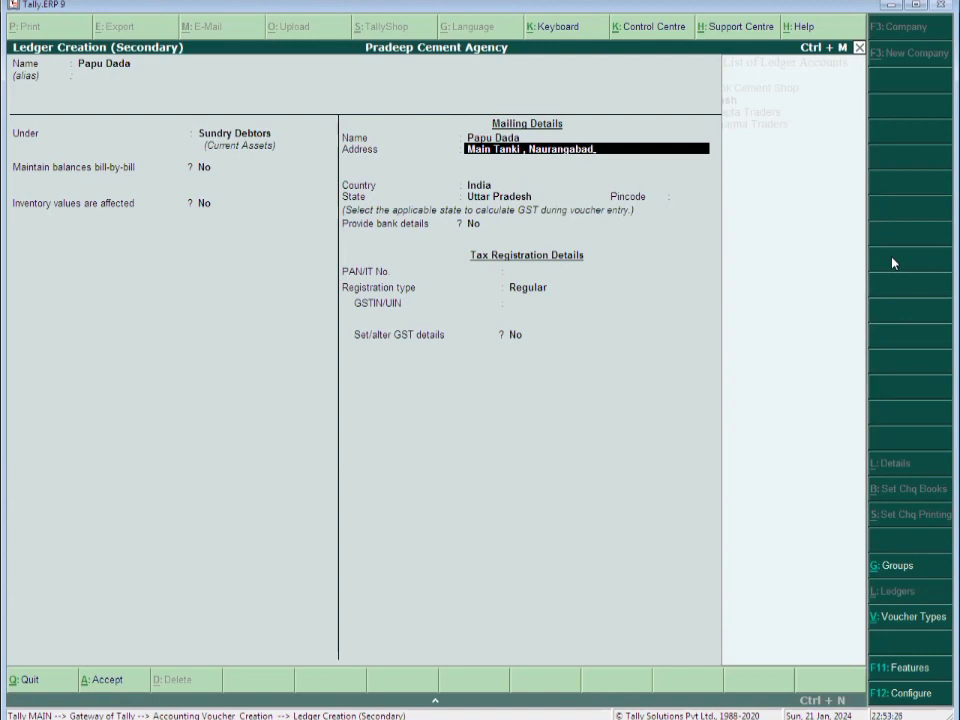
Fill in the customer's address and pincode, keep State Uttar Pradesh, and save the ledger
key(Return)
key(Return)
key(Return)
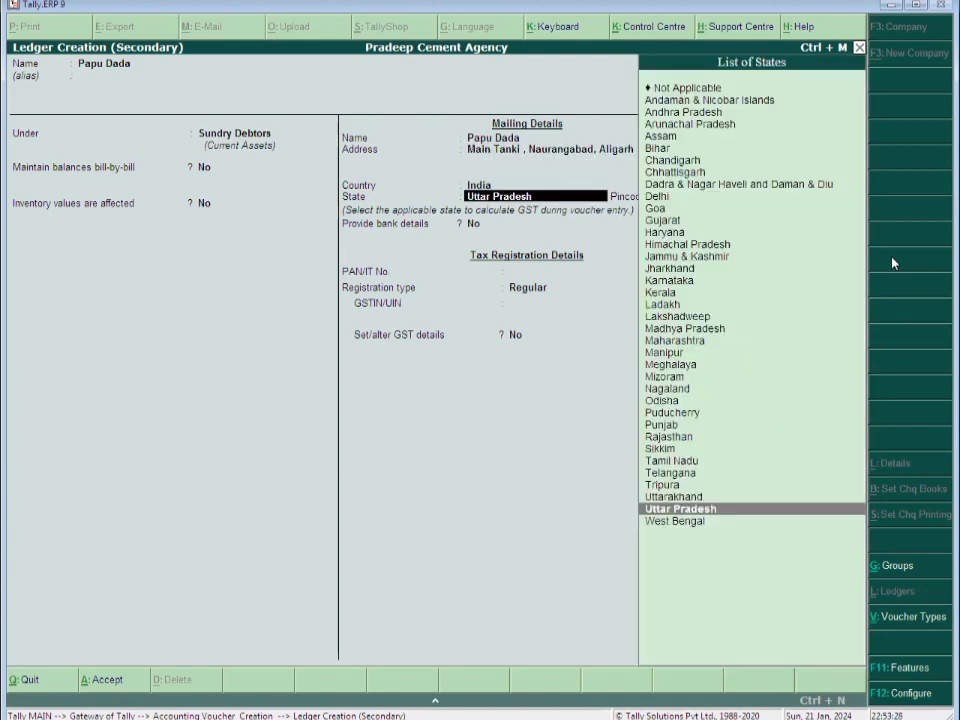
key(Return)
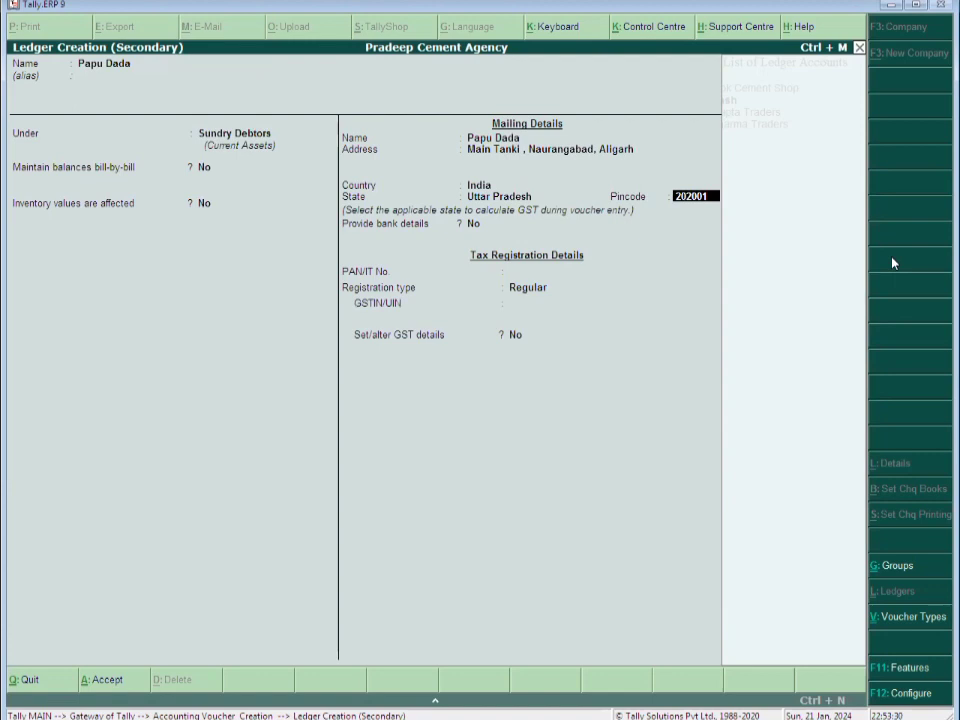
key(Return)
key(Return)
key(Return)
key(Return)
key(Return)
key(Return)
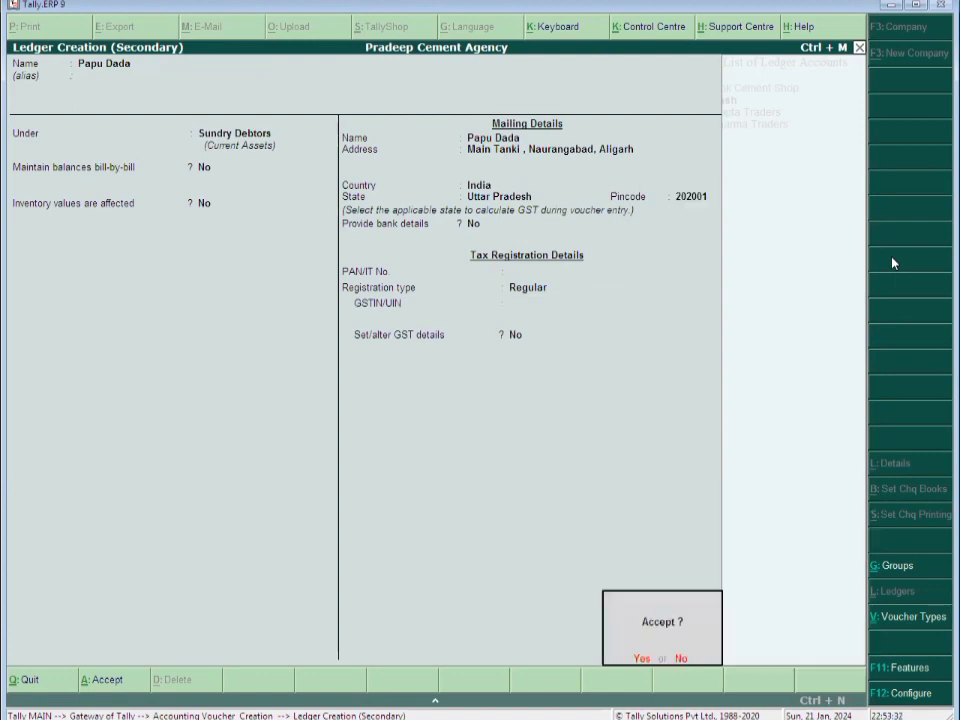
key(Return)
key(Return)
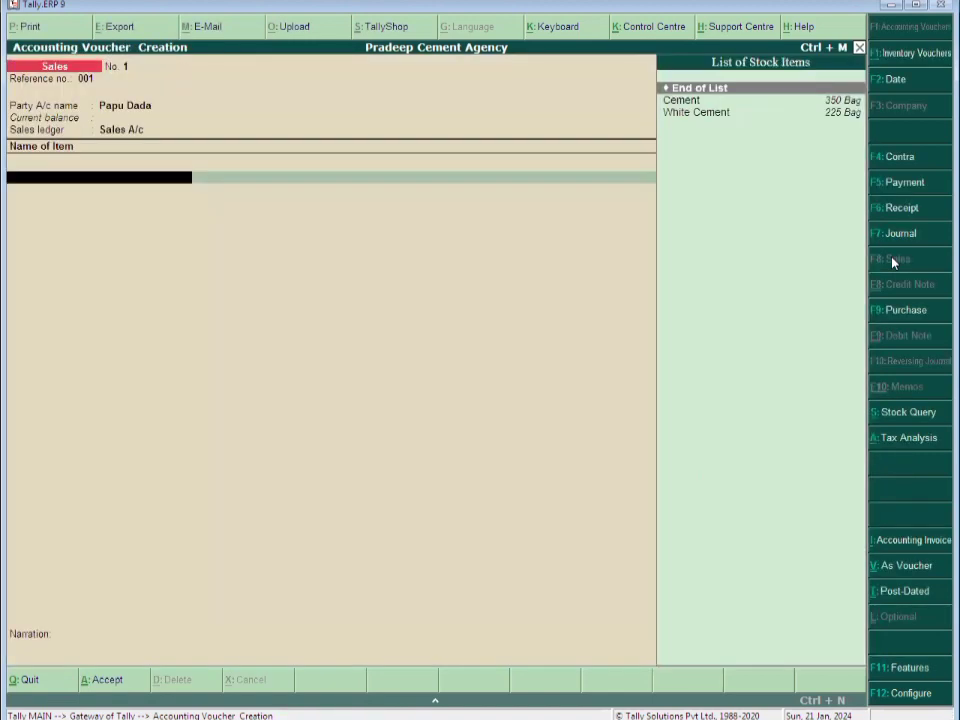
Start a Cement line with quantity 150, then abandon the sales voucher
text(Ce)
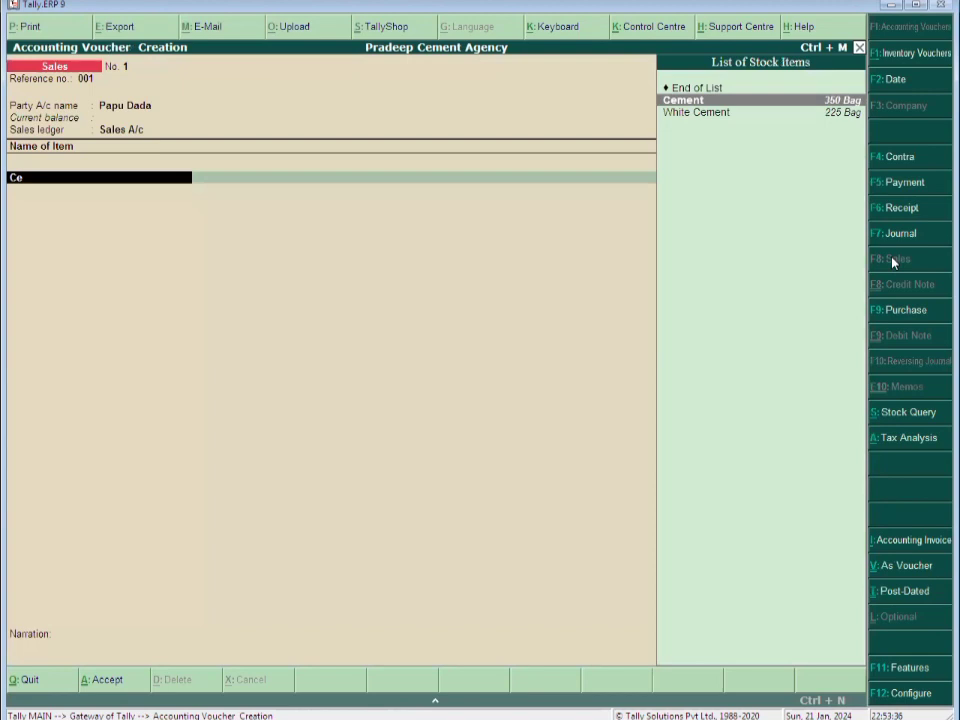
key(Return)
text(150 Bag)
key(Return)
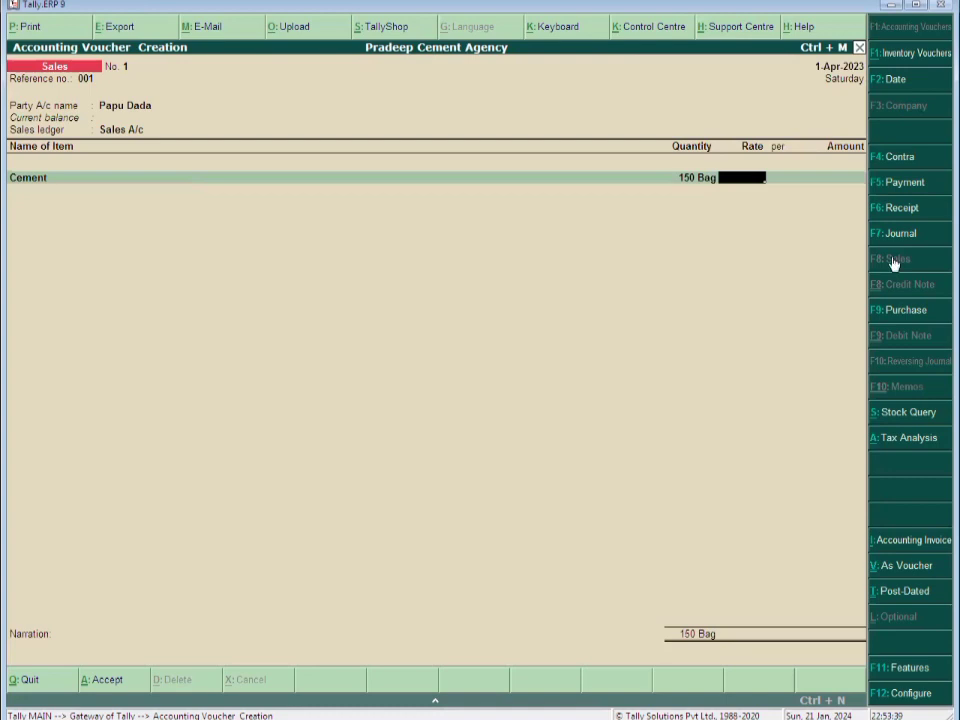
key(Escape)
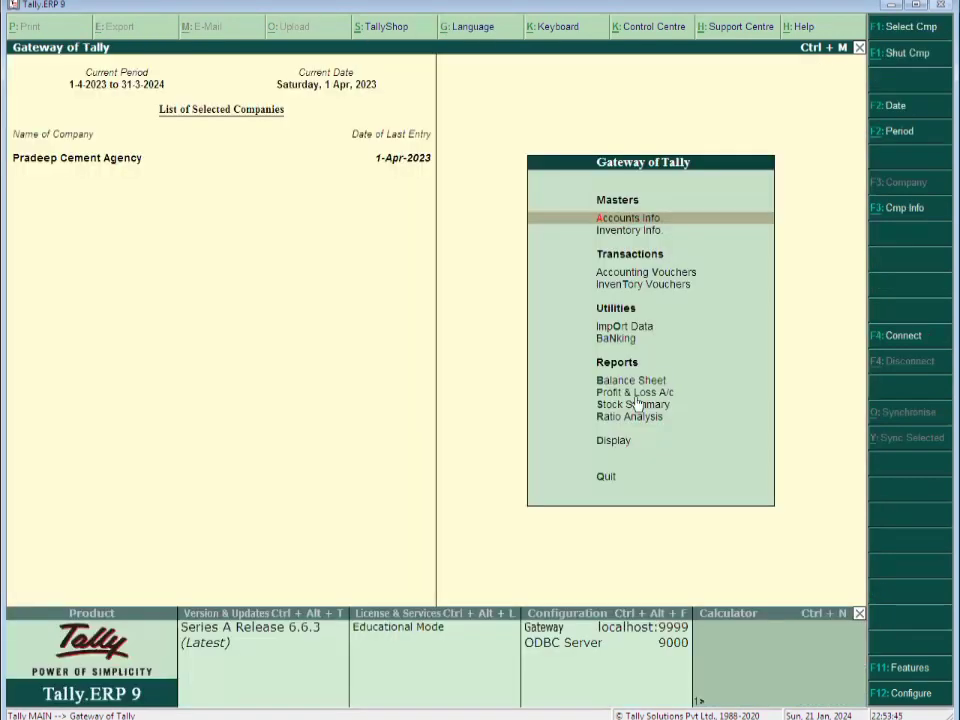
key(Down)
key(Down)
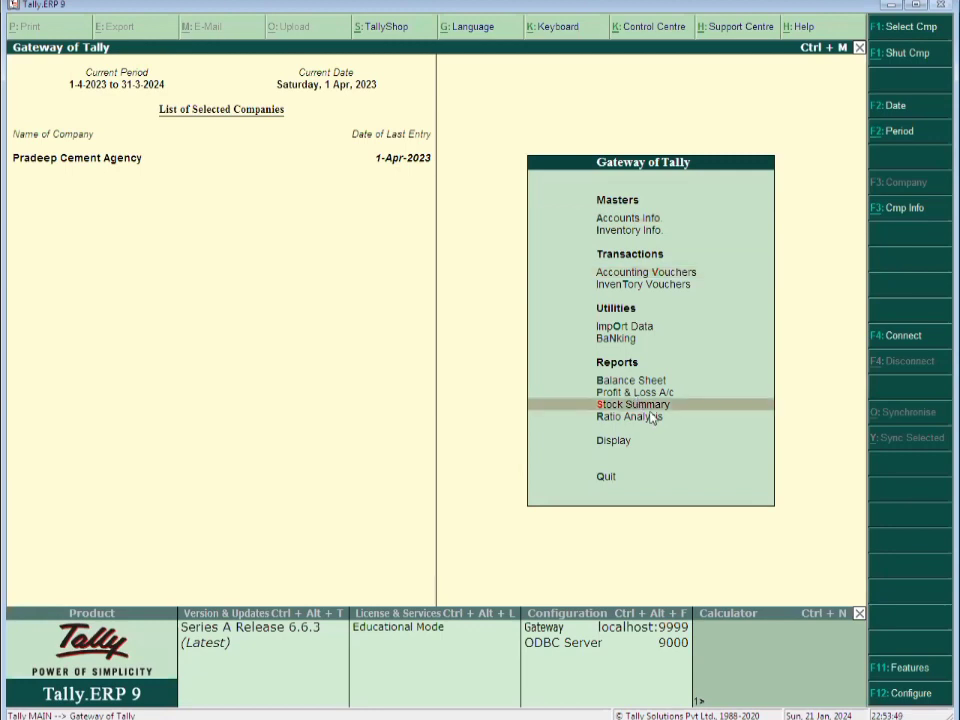
click(650, 409)
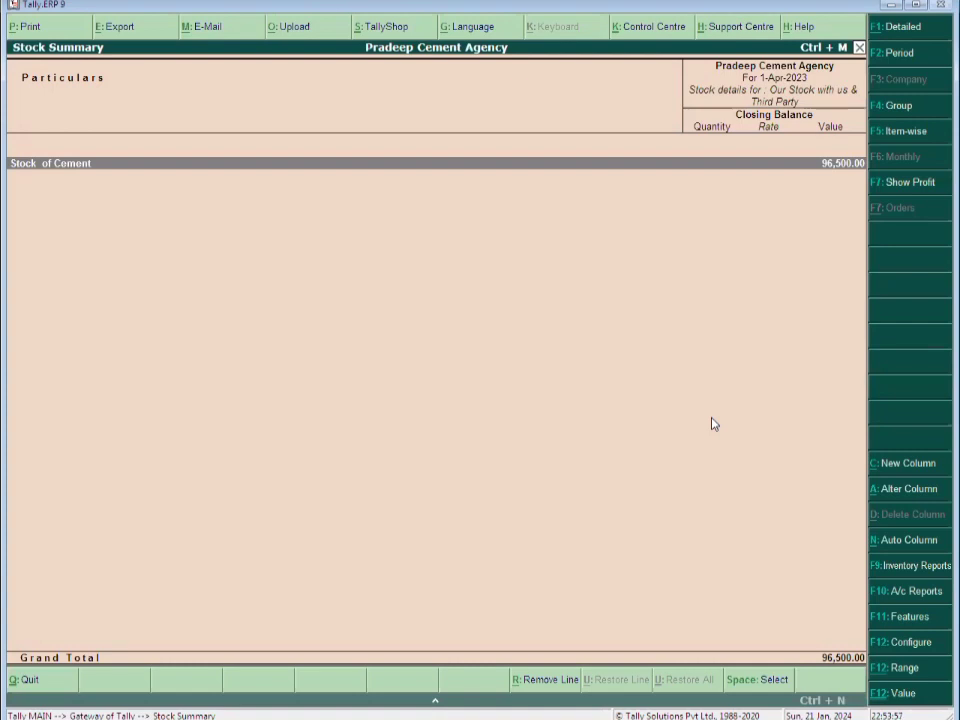
key(Return)
key(Up)
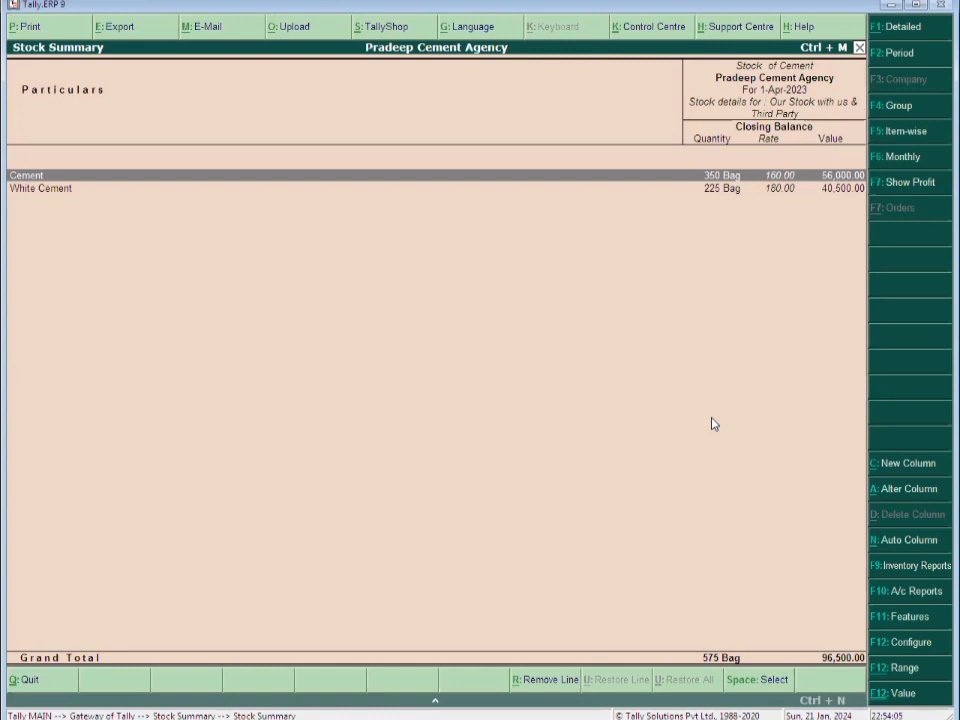
key(Escape)
key(Escape)
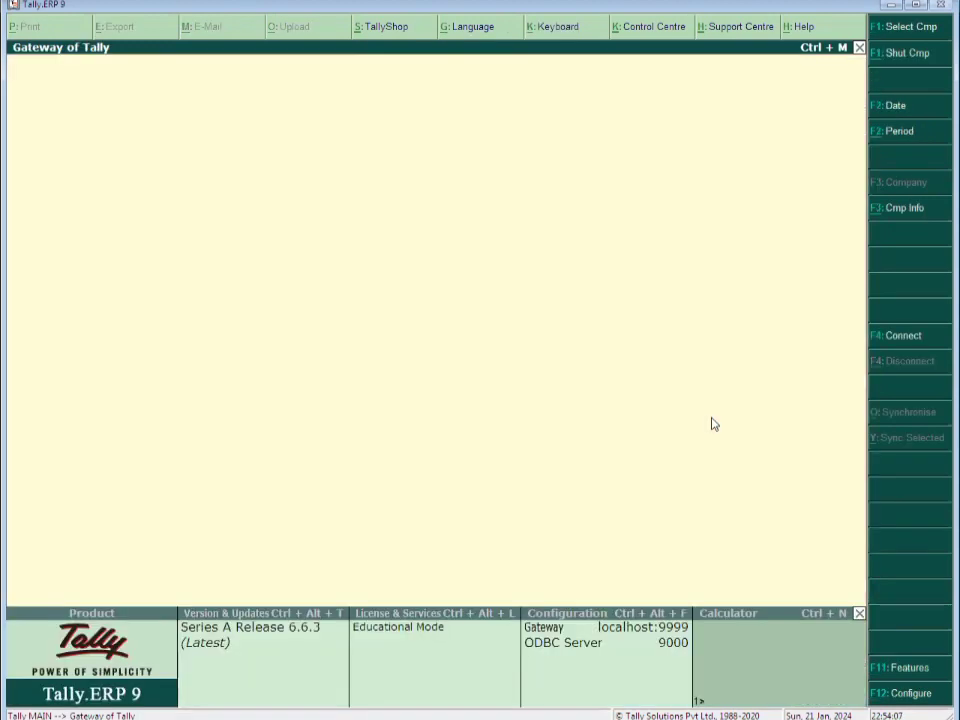
Start a sales voucher with reference 001, the new customer as party, and Sales A/c
key(Up)
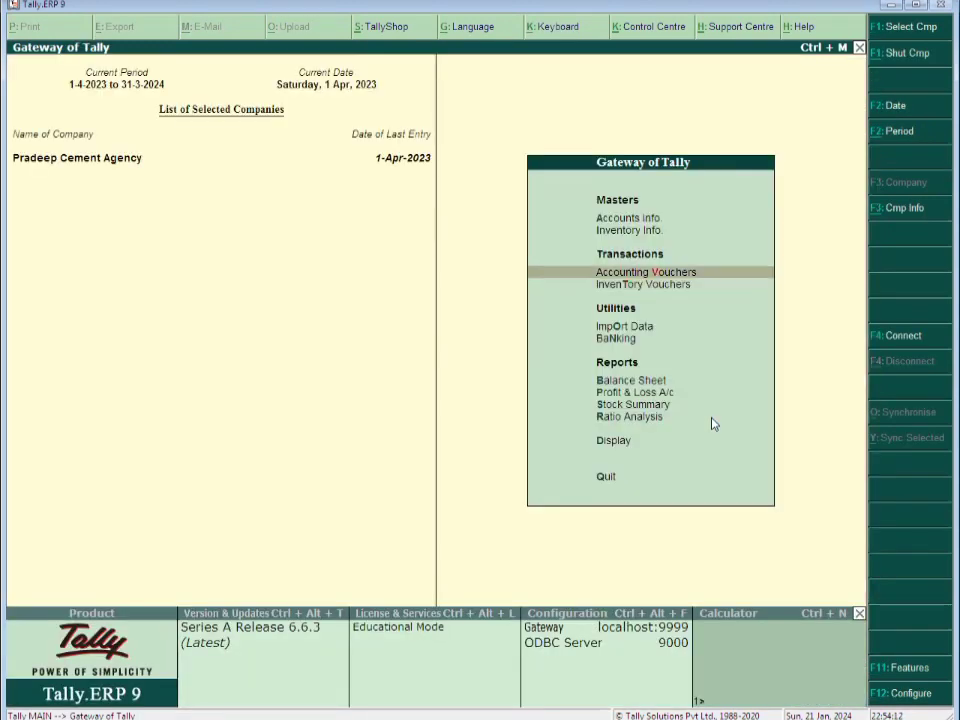
key(Return)
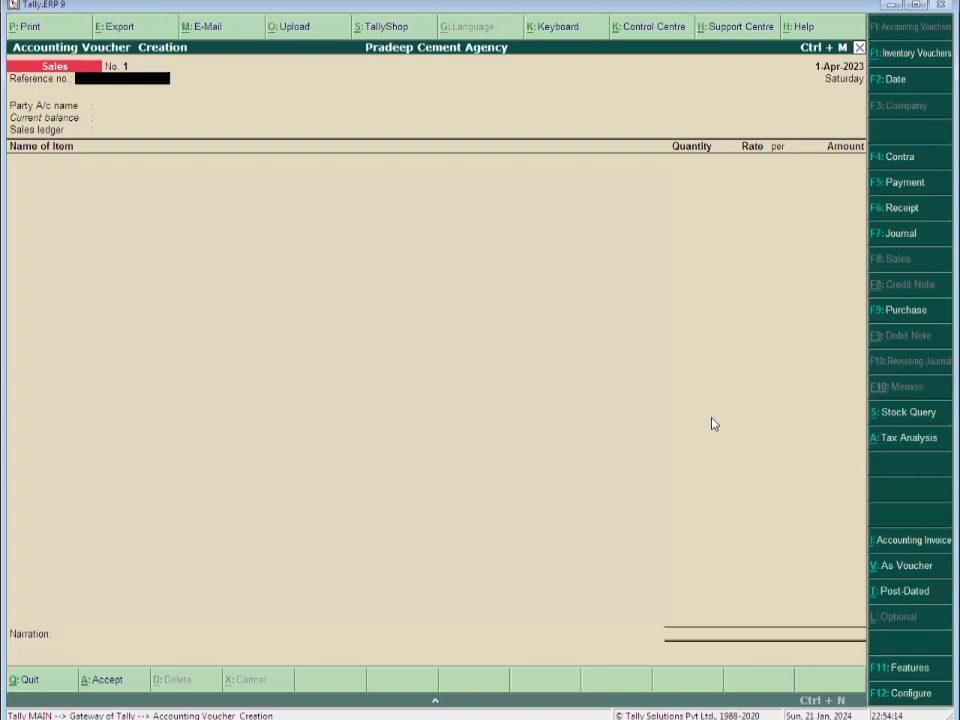
text(001)
key(Return)
text(papu)
key(Return)
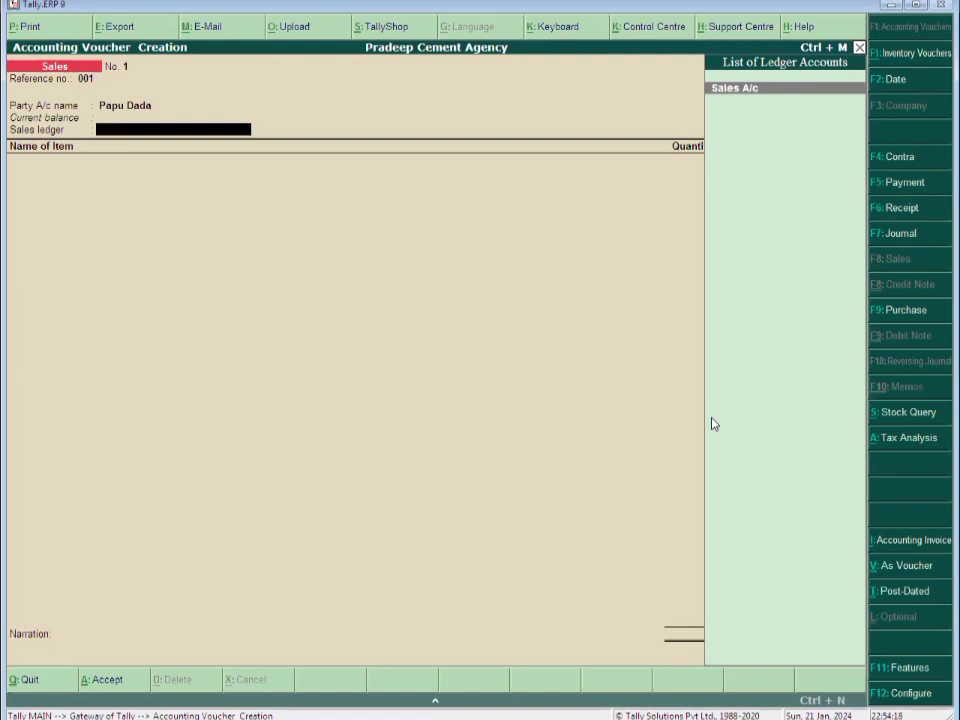
key(Return)
key(Return)
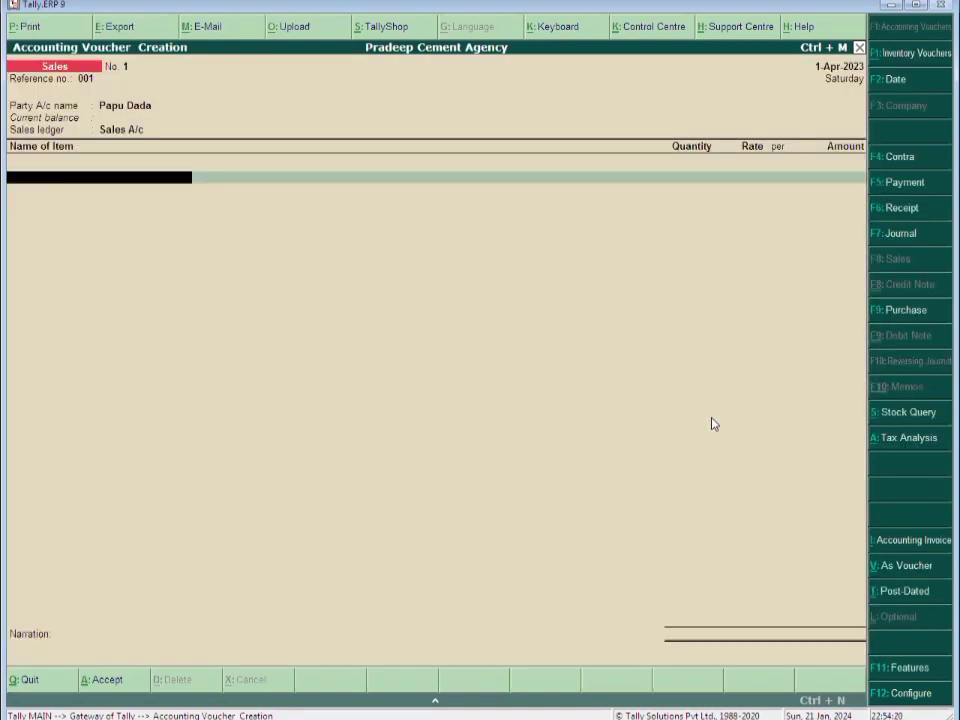
key(BackSpace)
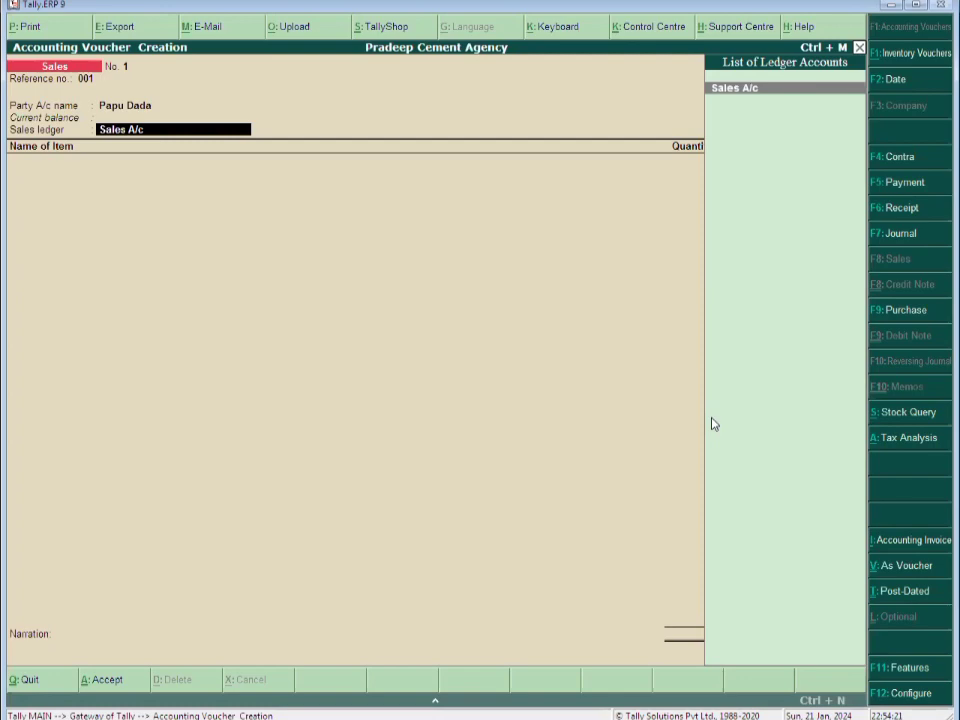
key(Return)
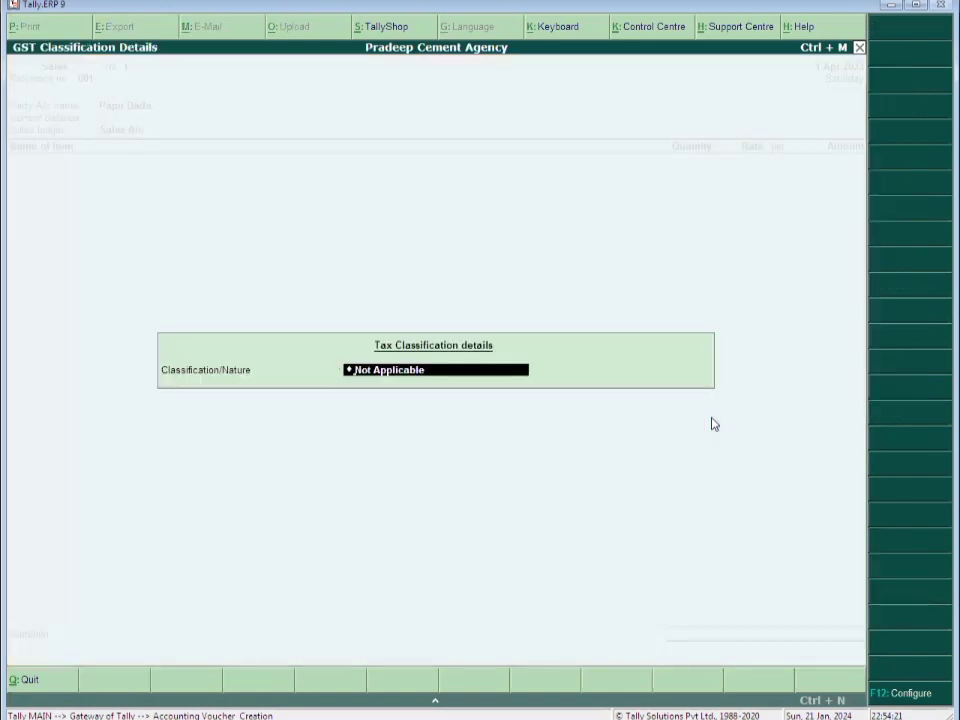
Mark the sale Sales Taxable and add 100 bags of Cement at 180.00
text(sa)
key(Return)
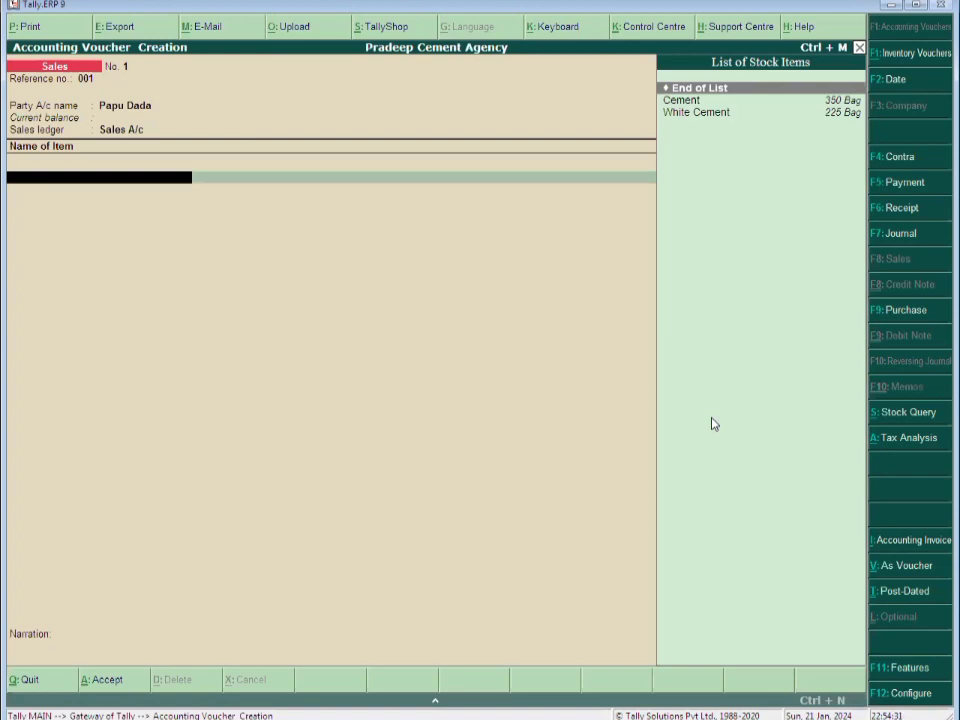
key(Down)
key(Return)
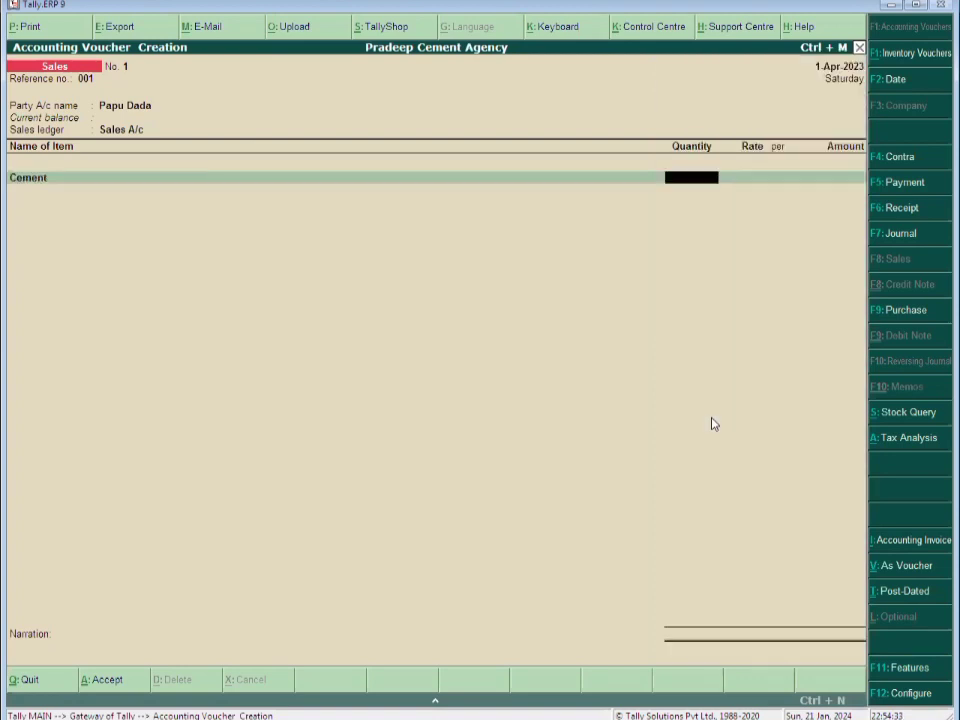
text(100)
key(Return)
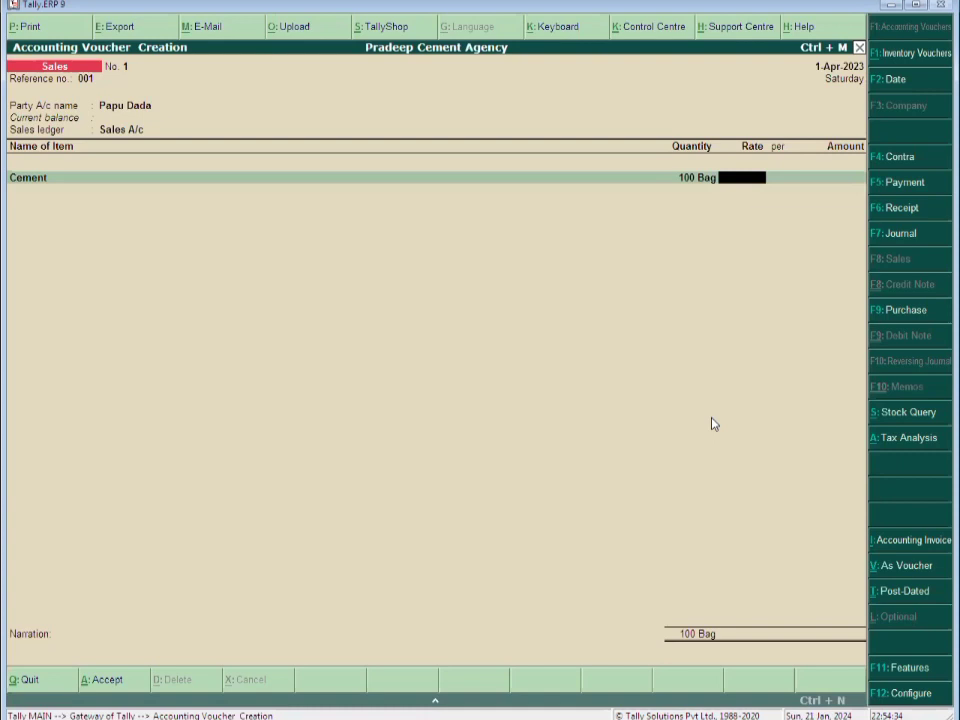
text(180)
key(Return)
key(Return)
key(Return)
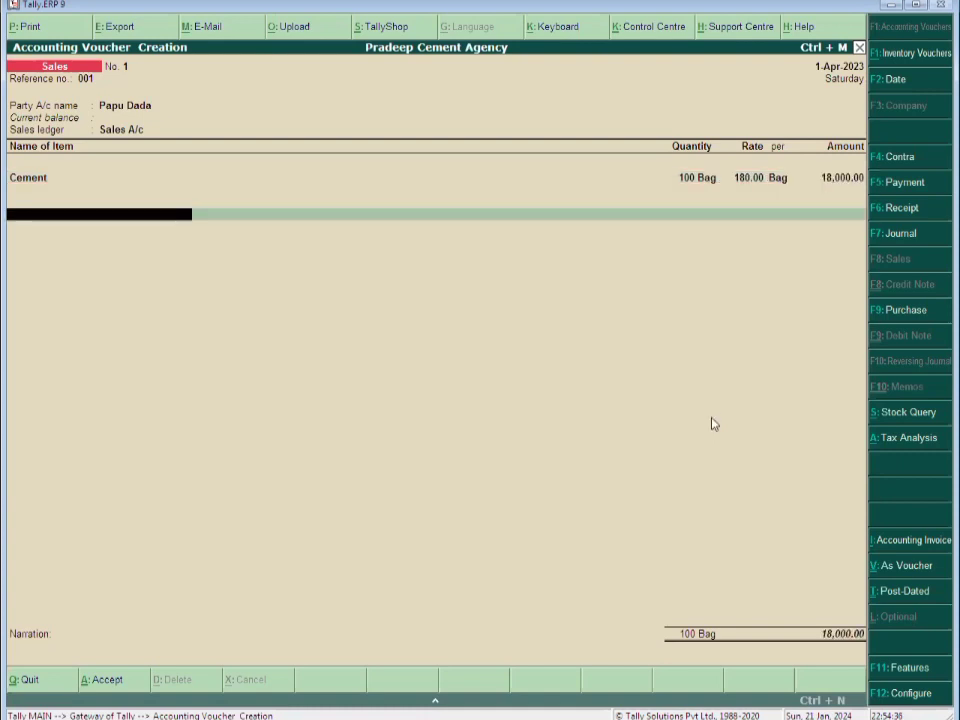
Create Output Cgst under Duties & Taxes as GST Central Tax 14% and add it (2,520.00)
key(alt+c)
text(Outpu)
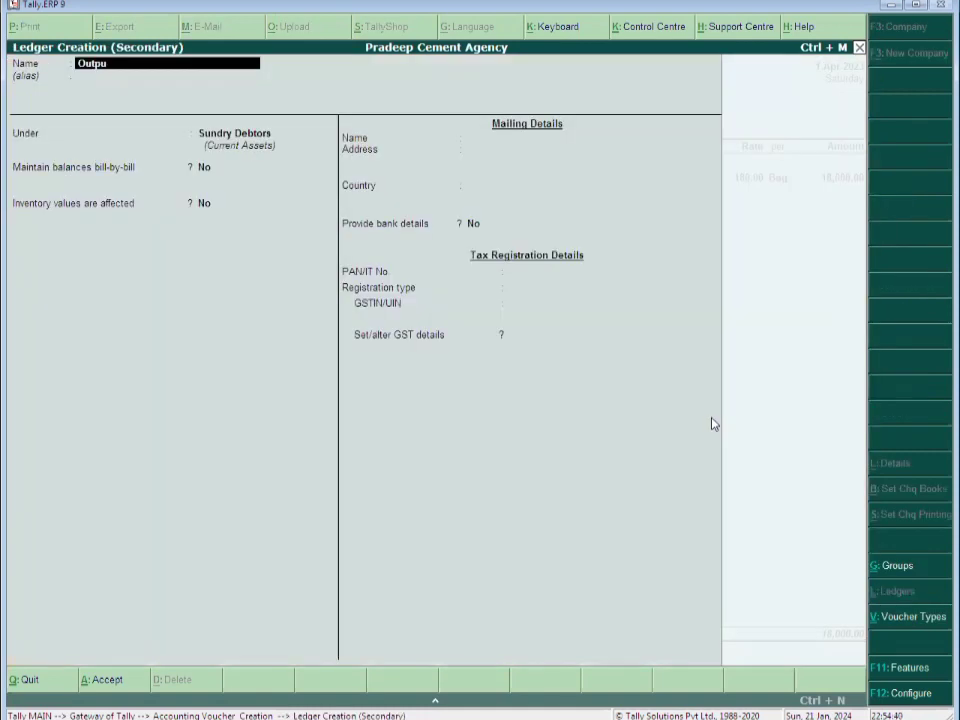
text(t Cgst)
key(Return)
key(Return)
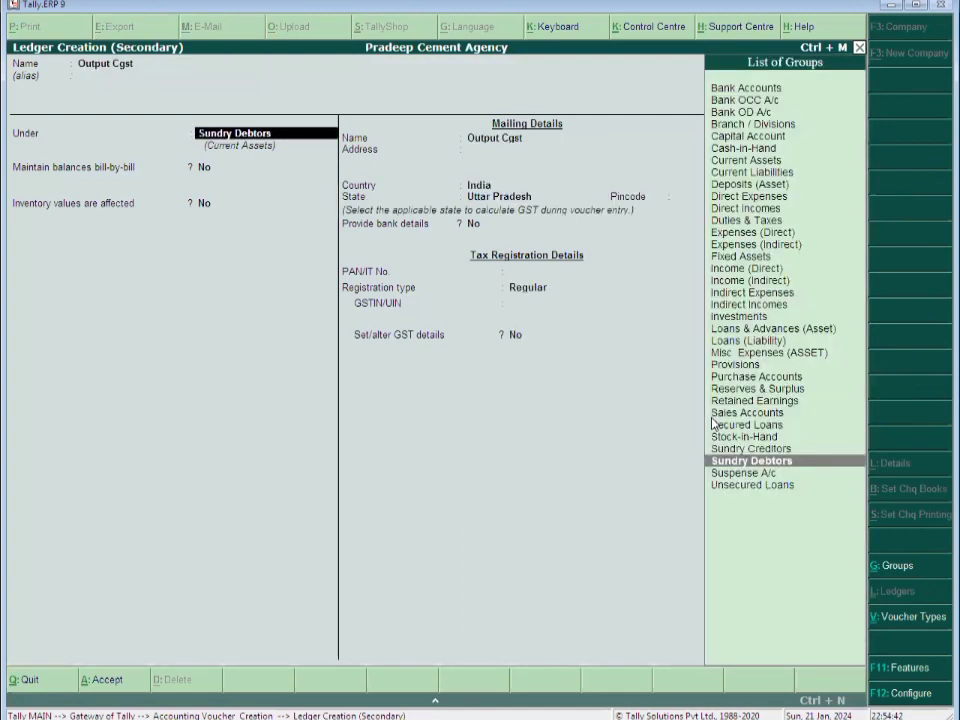
text(Du)
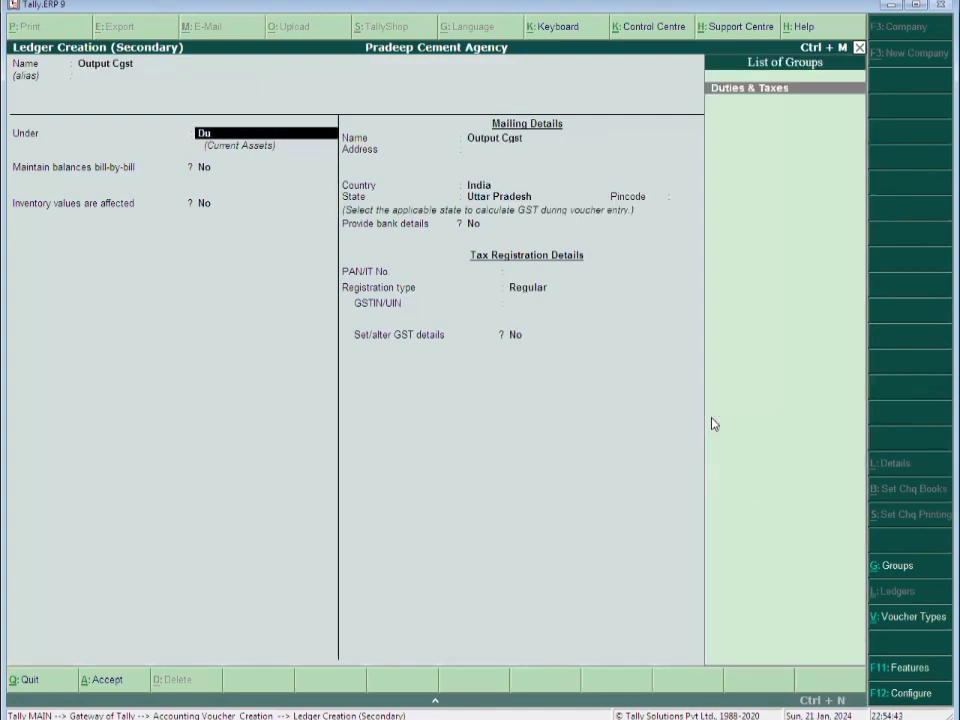
key(Return)
key(Up)
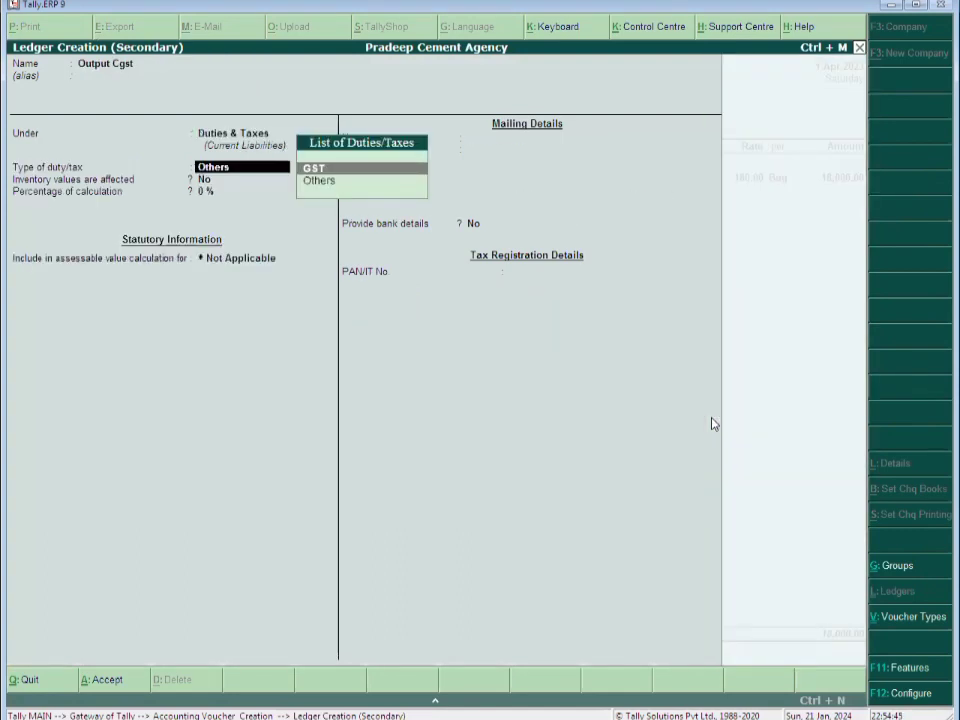
key(Return)
key(Return)
text(14)
key(Return)
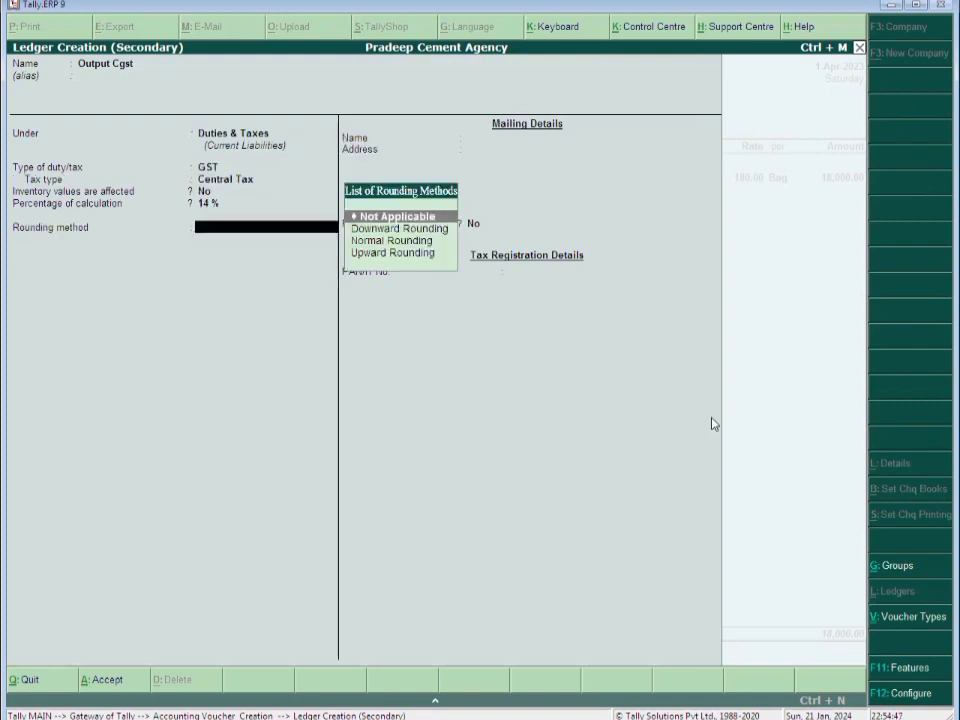
key(ctrl+a)
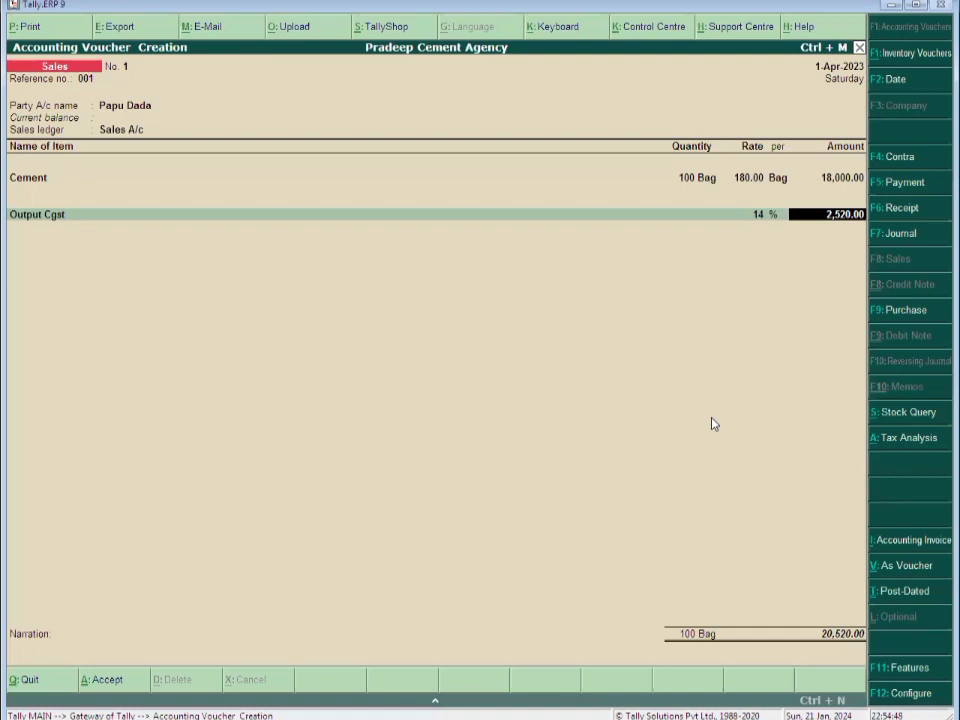
key(Return)
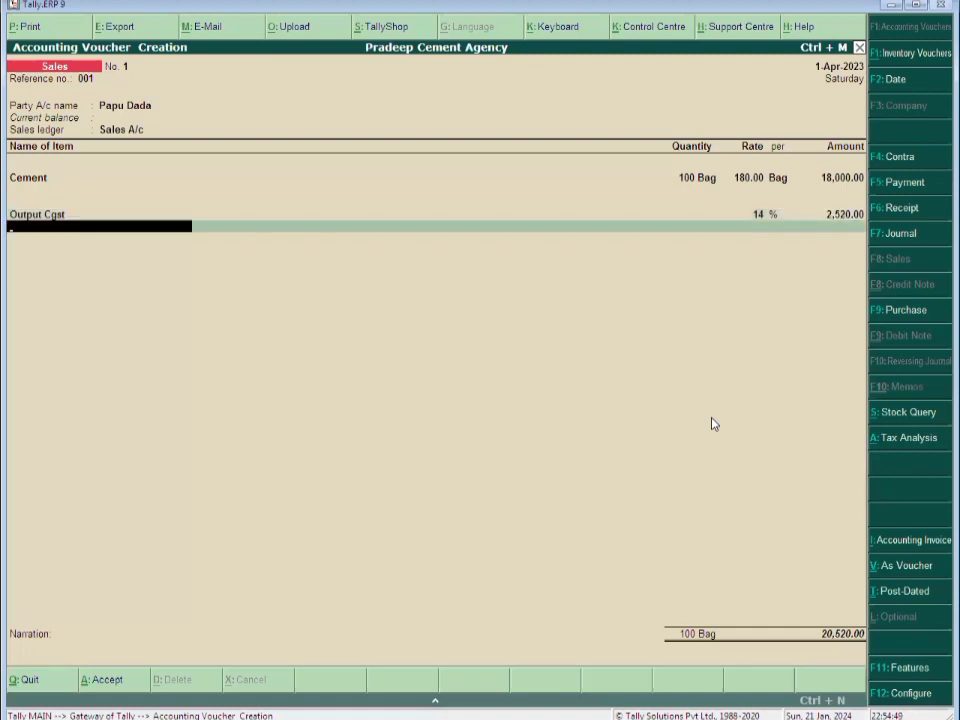
Create an Output Sgst ledger as GST State Tax at 14%
key(alt+c)
text(Output Sgst)
key(Return)
key(Return)
key(Return)
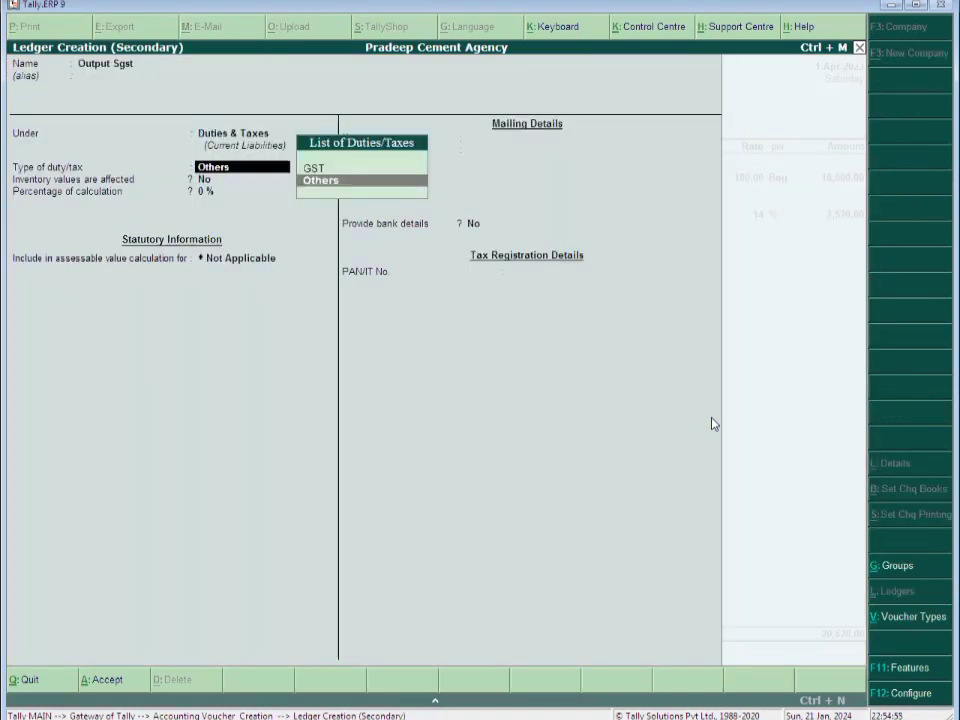
key(Up)
key(Return)
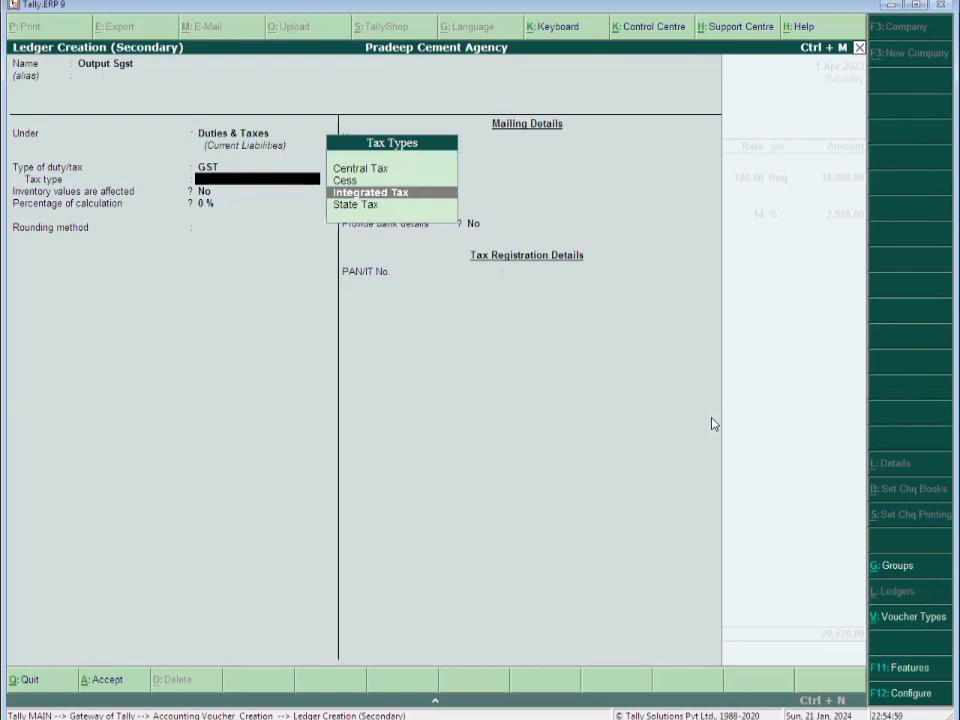
key(Down)
key(Return)
text(14)
key(Return)
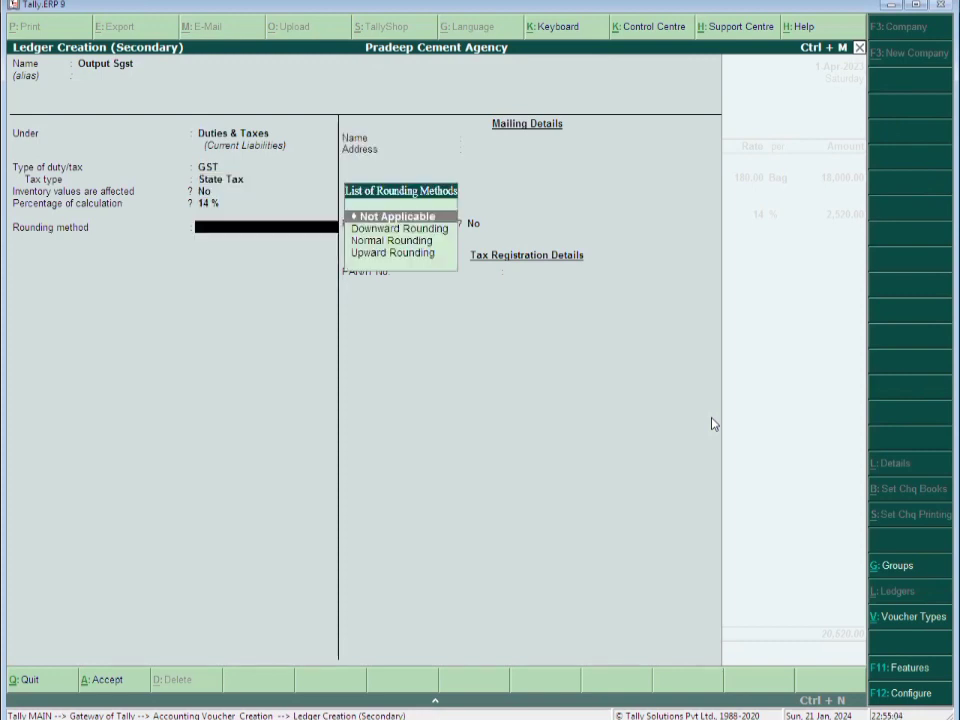
Add Output Sgst 2,520.00, narrate 'Being Goods Sold', and save voucher No. 1 at 23,040.00
key(ctrl+a)
key(Return)
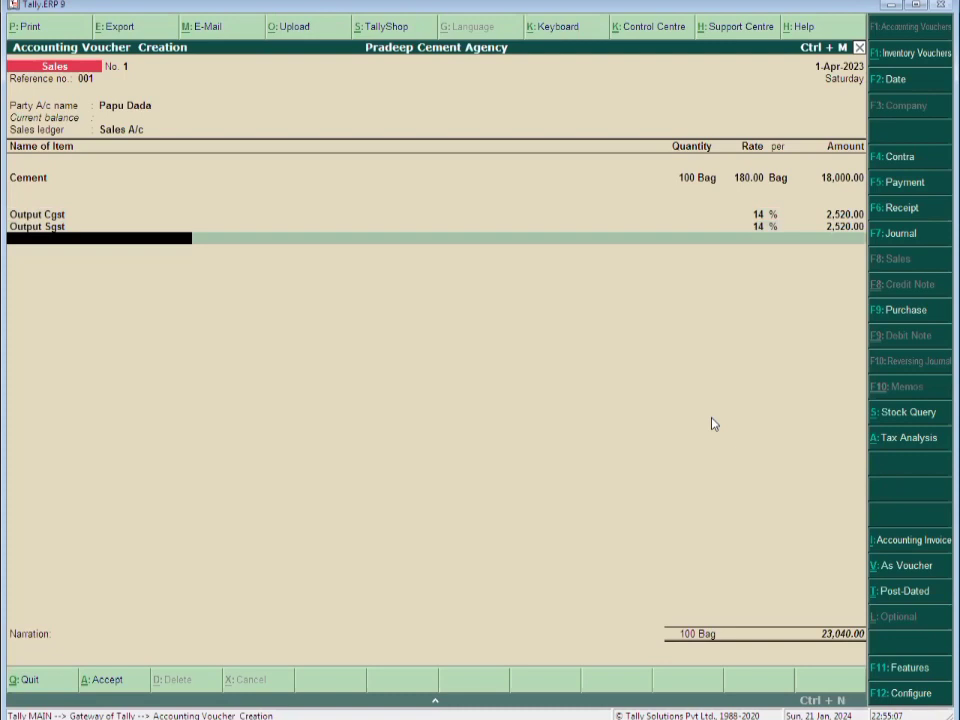
key(Return)
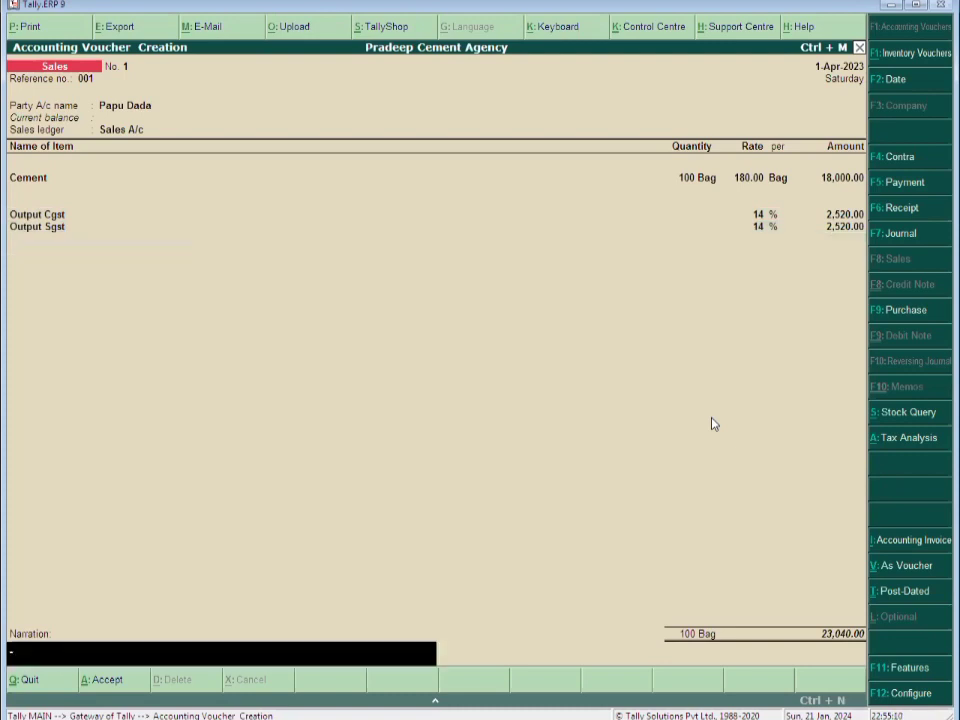
text(Being Goods Sold.)
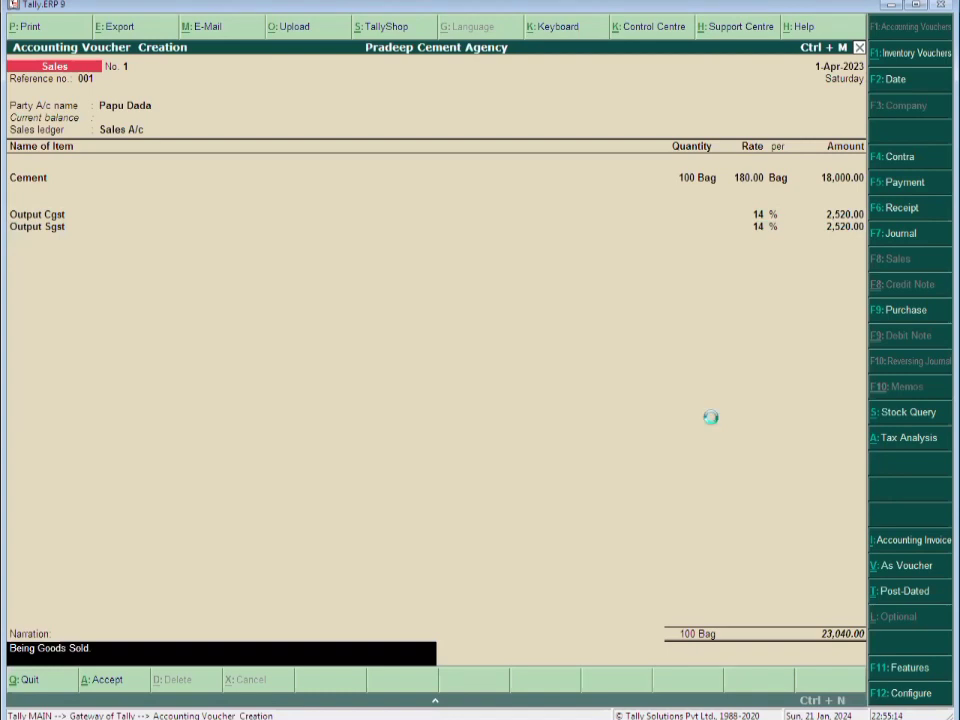
key(Return)
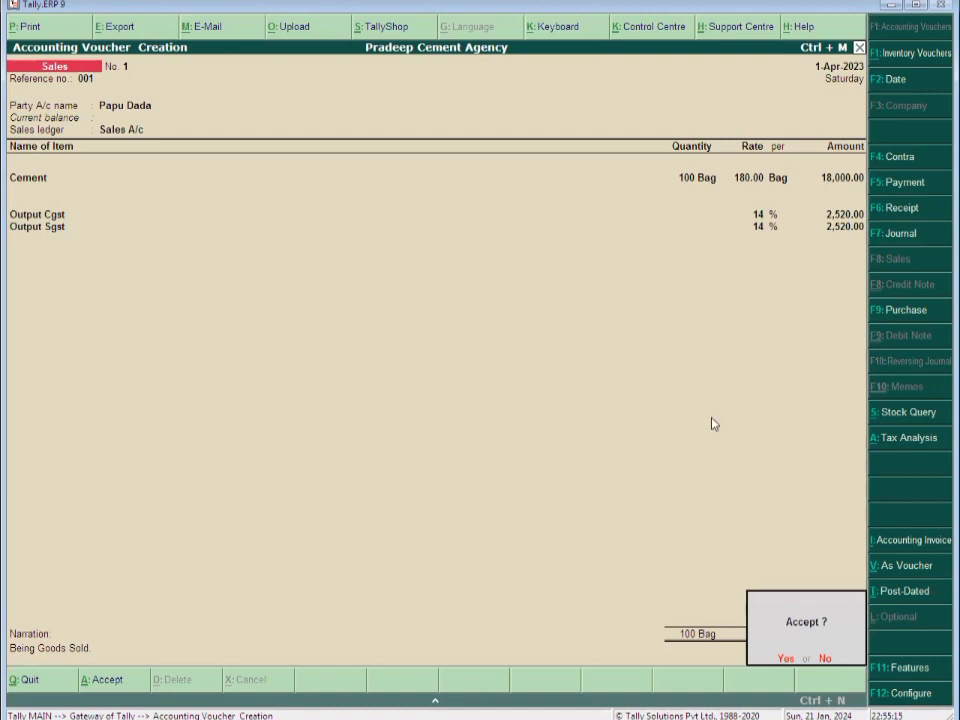
key(Return)
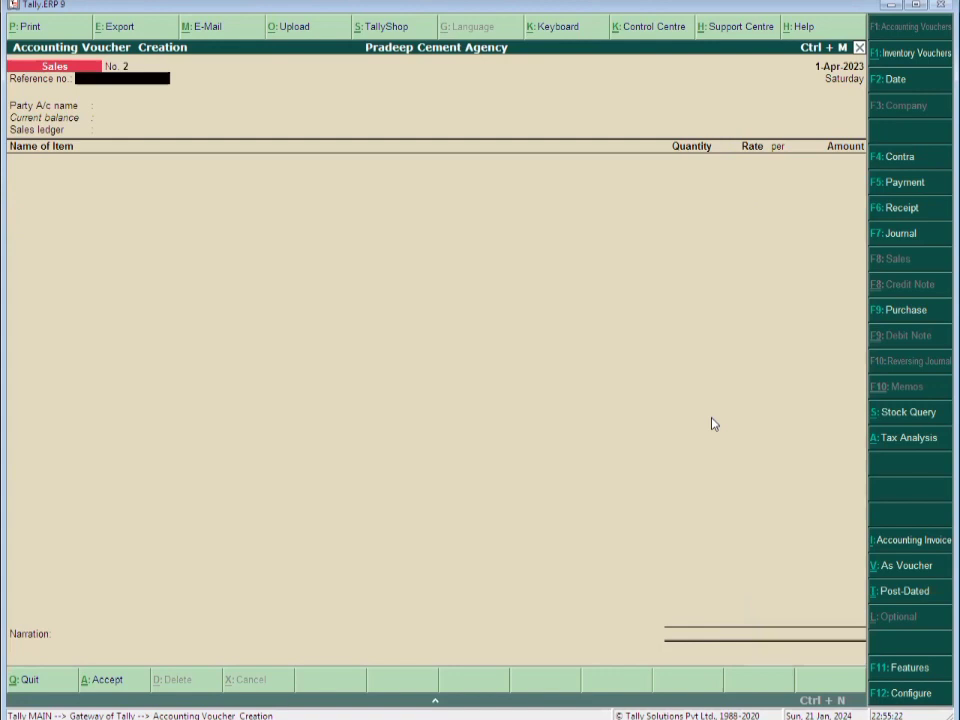
text(03)
Set reference 002 and create party ledger 'Pradeep Pipe & Sanetory' under Sundry Debtors
key(BackSpace)
text(02)
key(Return)
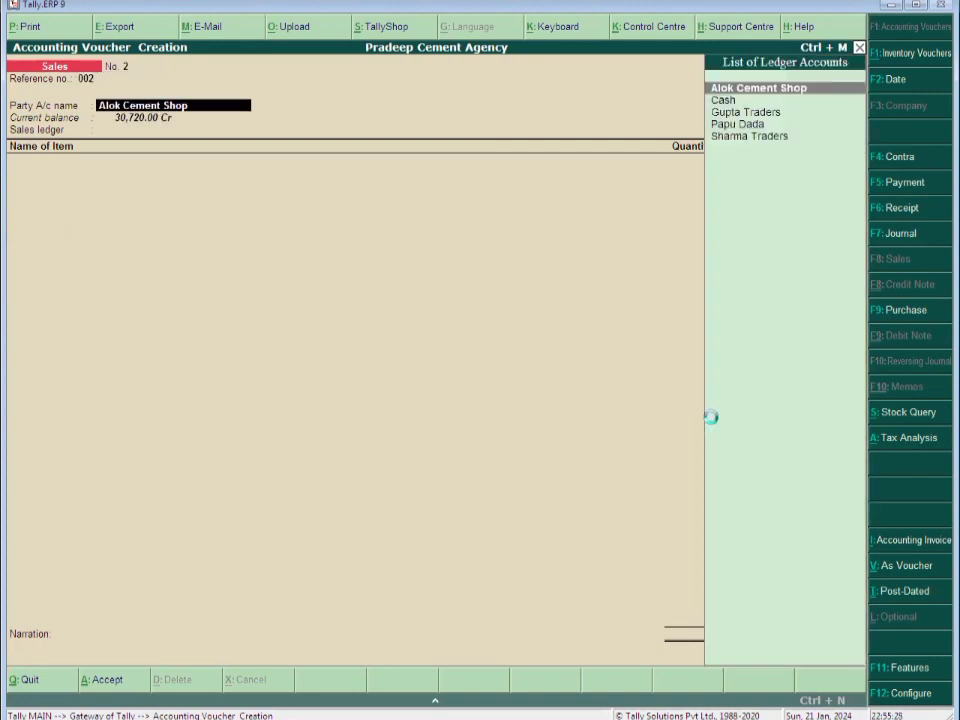
key(alt+c)
text(Pra)
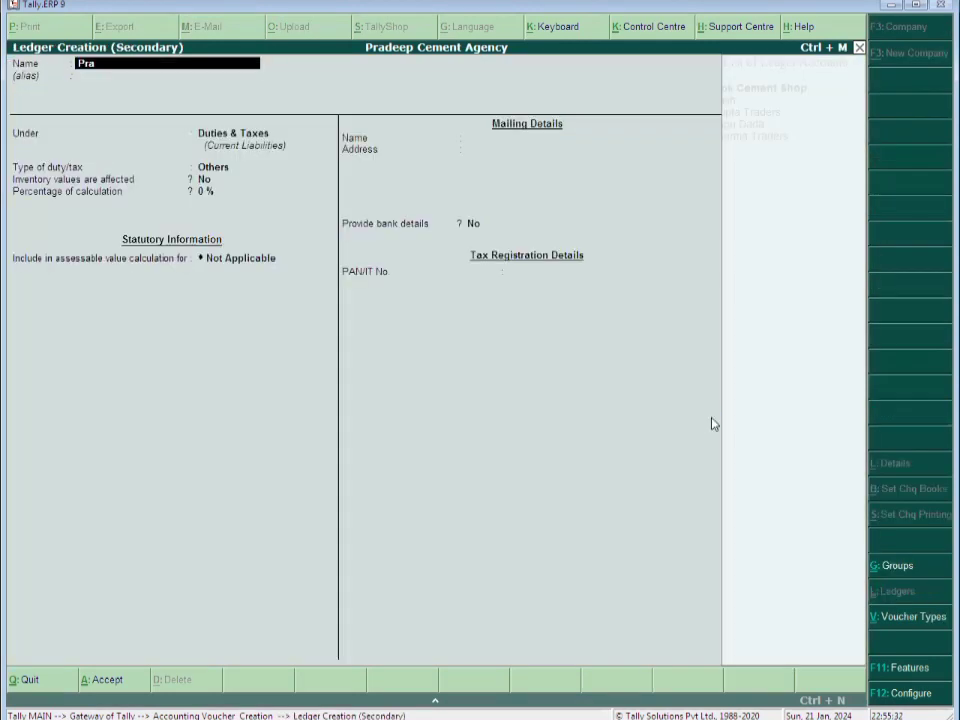
text(deep Pipe & Sane)
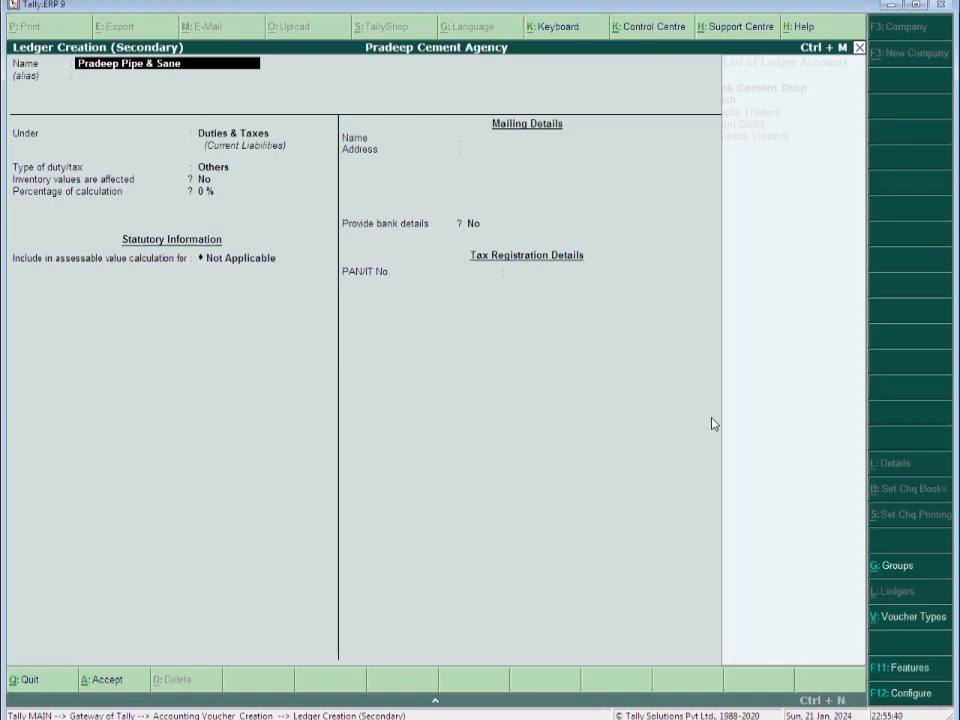
text(tory)
key(Return)
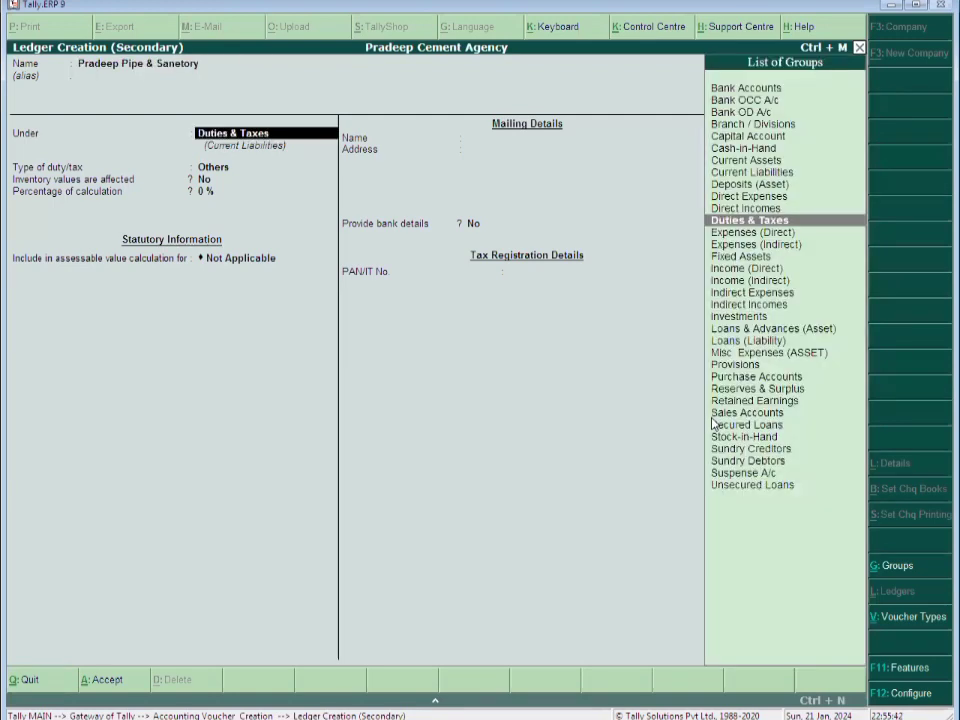
text(Su)
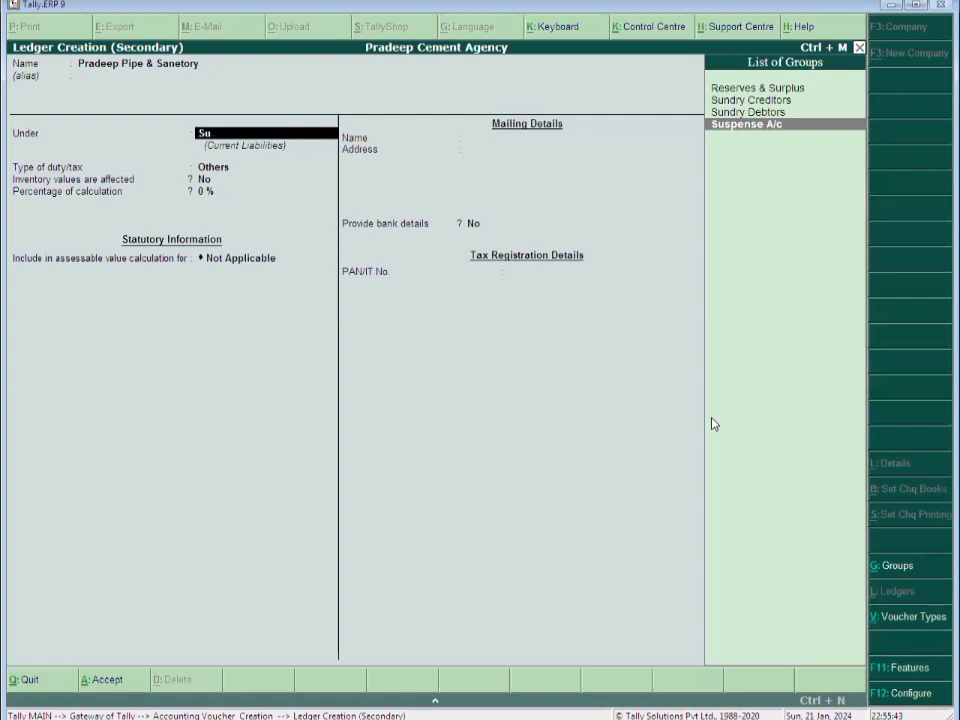
key(Up)
key(Return)
key(Return)
key(Return)
key(Return)
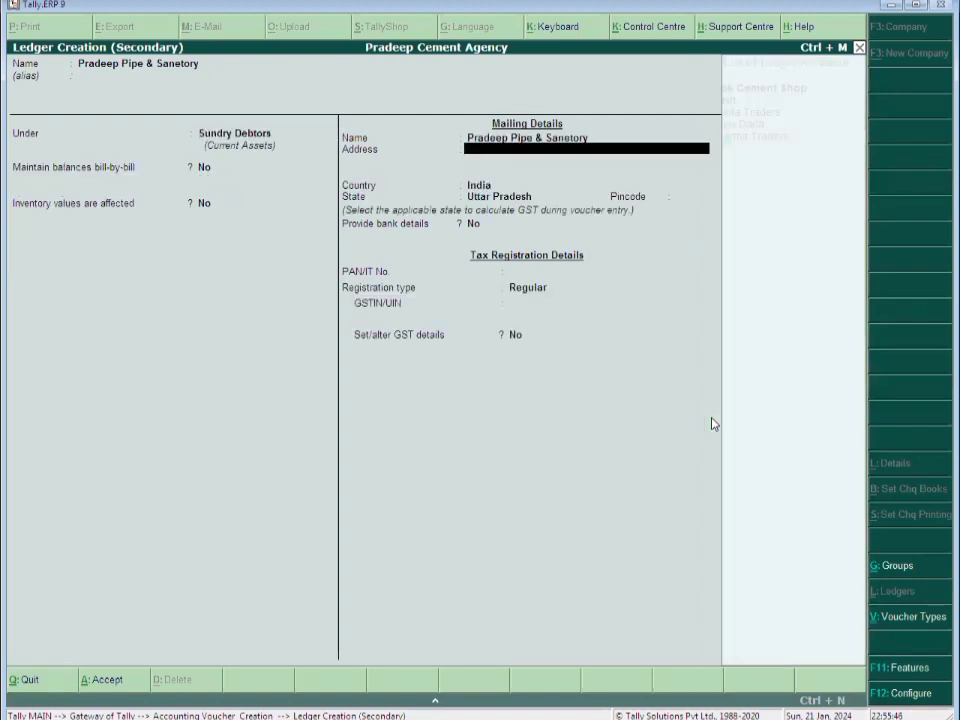
Enter the party's address and pincode, keep Regular registration, save it, and use Sales A/c
text(Agra, Road)
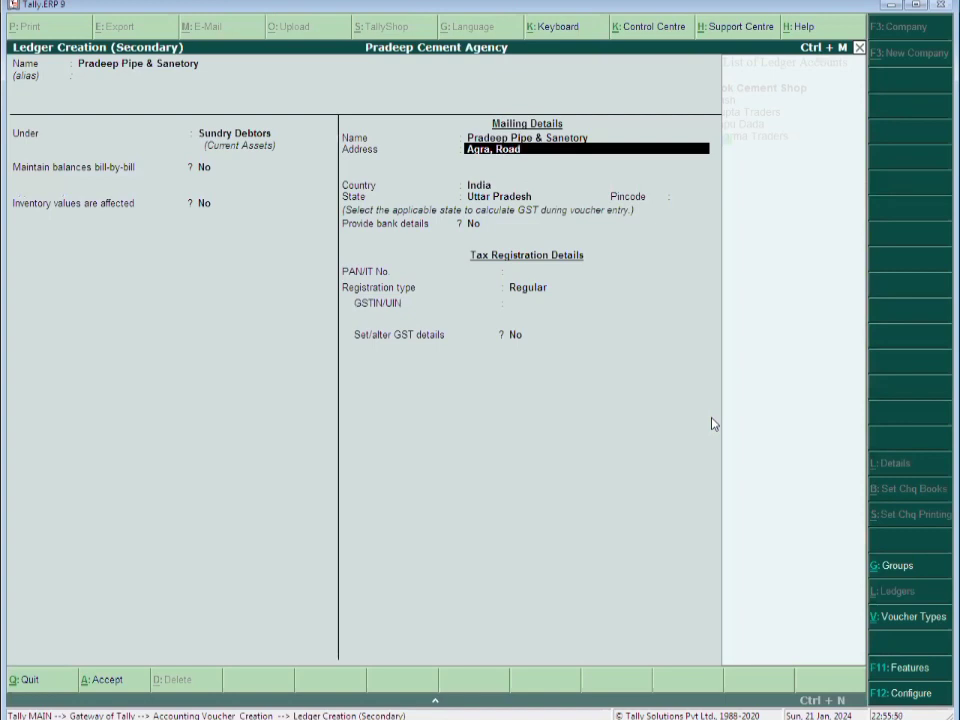
text(, Alo)
text(garh)
key(Return)
key(Return)
key(Return)
key(Return)
text(202)
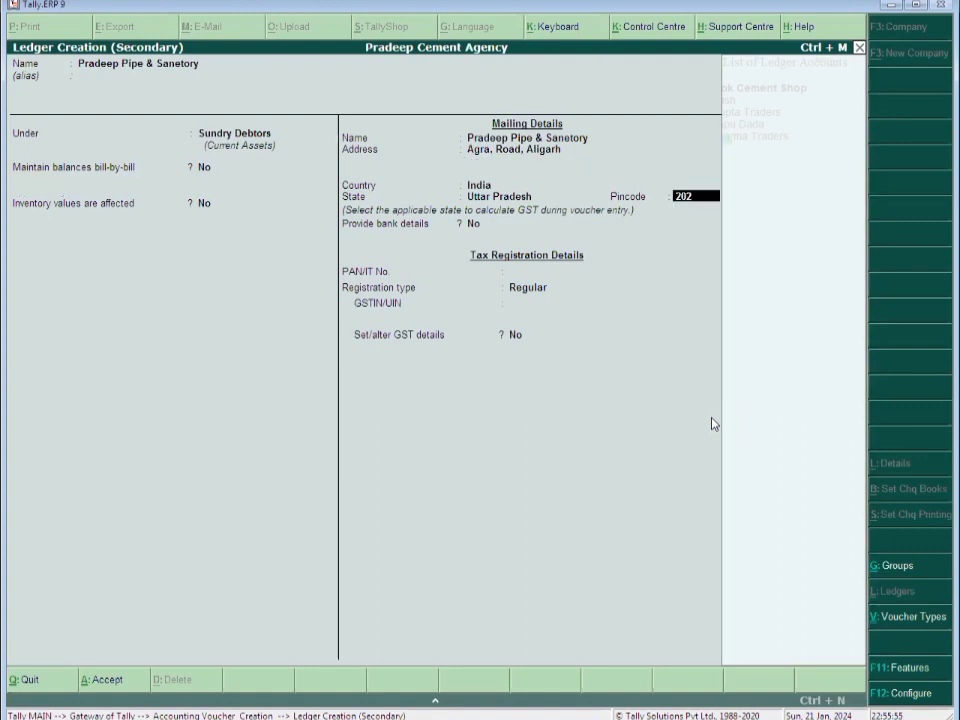
text(001)
key(Return)
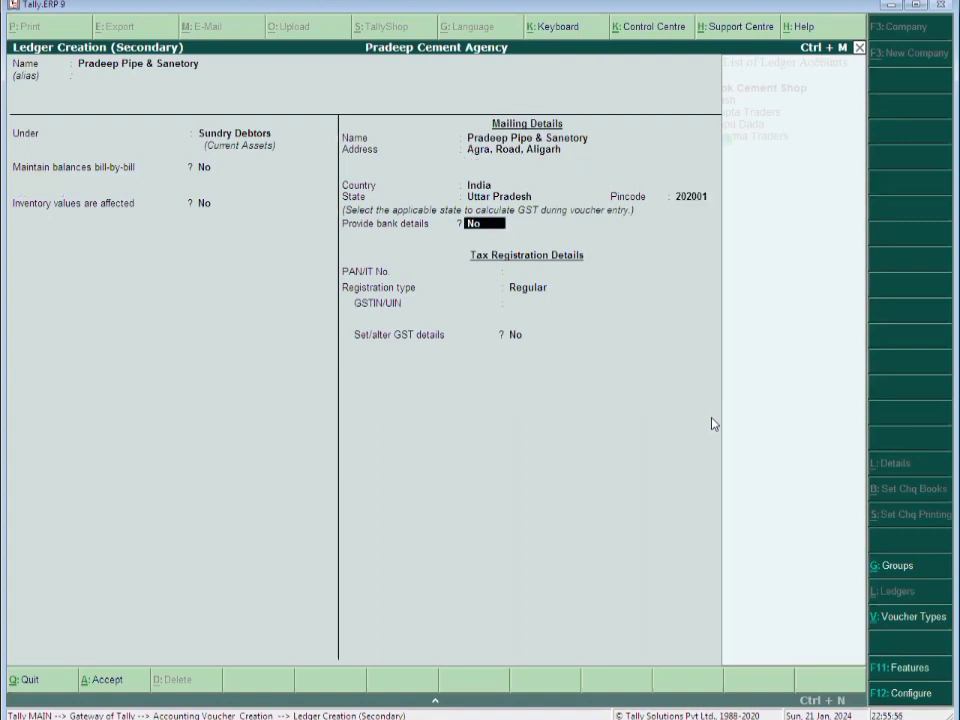
key(Return)
key(Return)
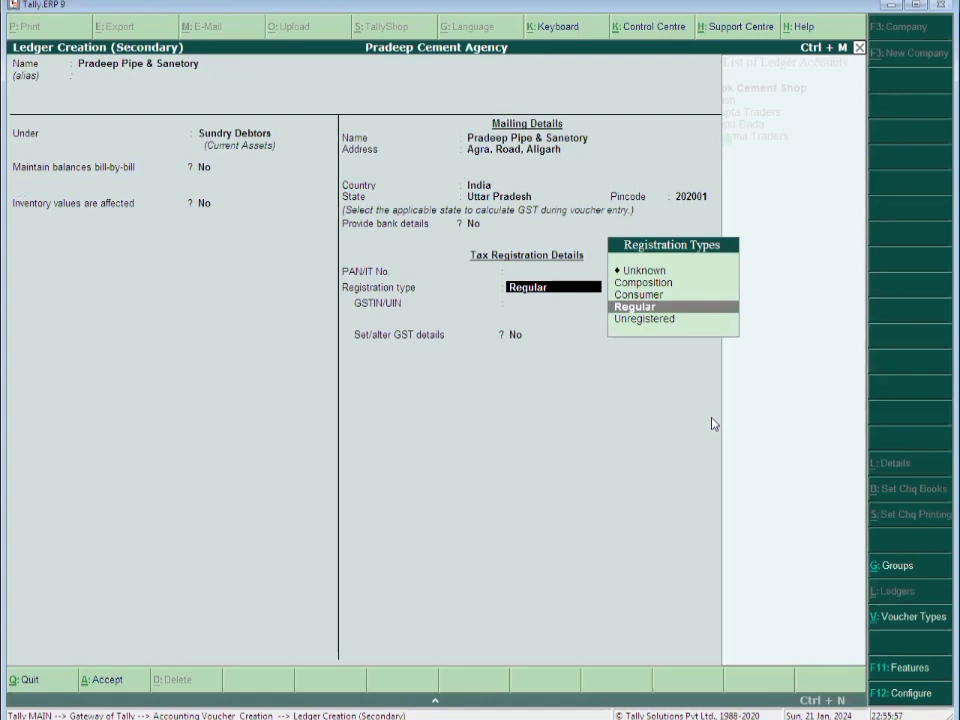
key(Return)
key(ctrl+a)
key(Return)
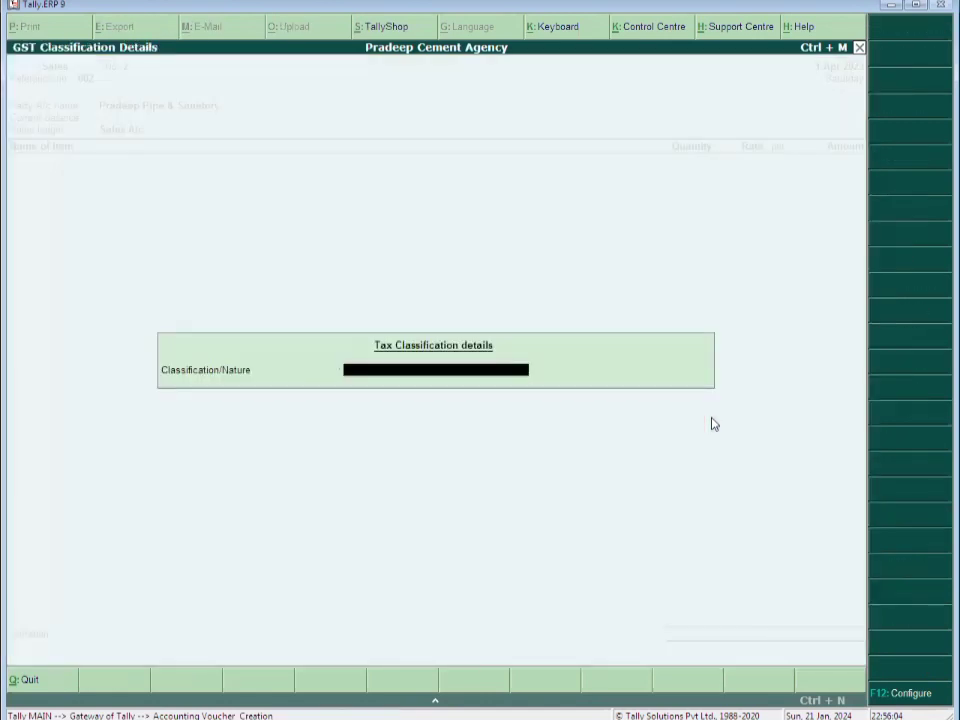
Set the nature to Sales Taxable and add 150 bags of White Cement
key(Escape)
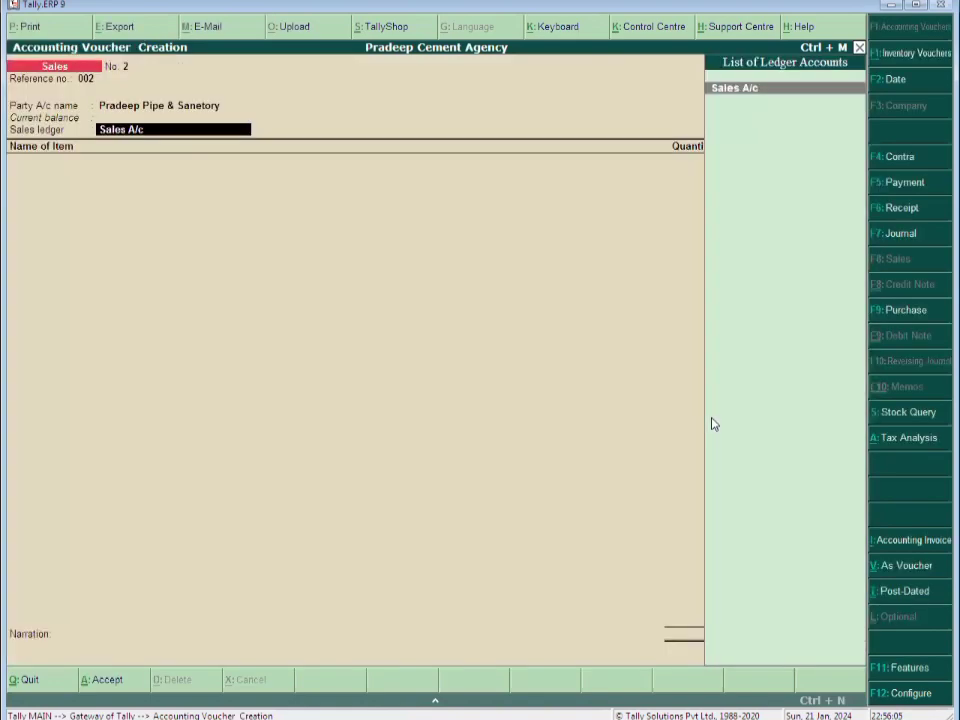
key(Return)
text(Sal)
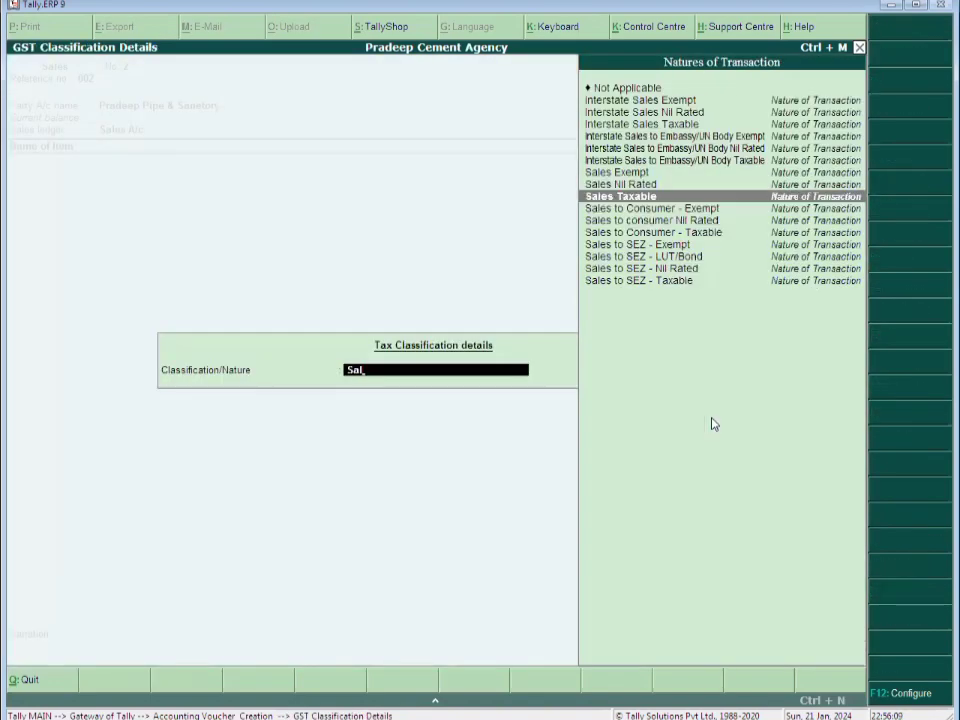
key(Return)
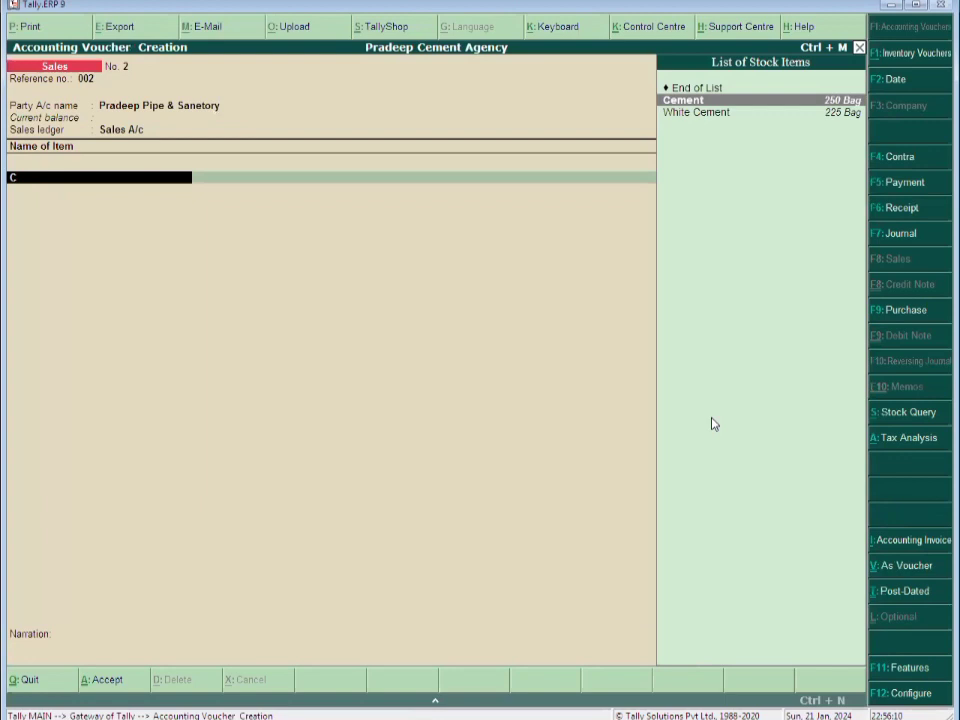
text(em)
key(Down)
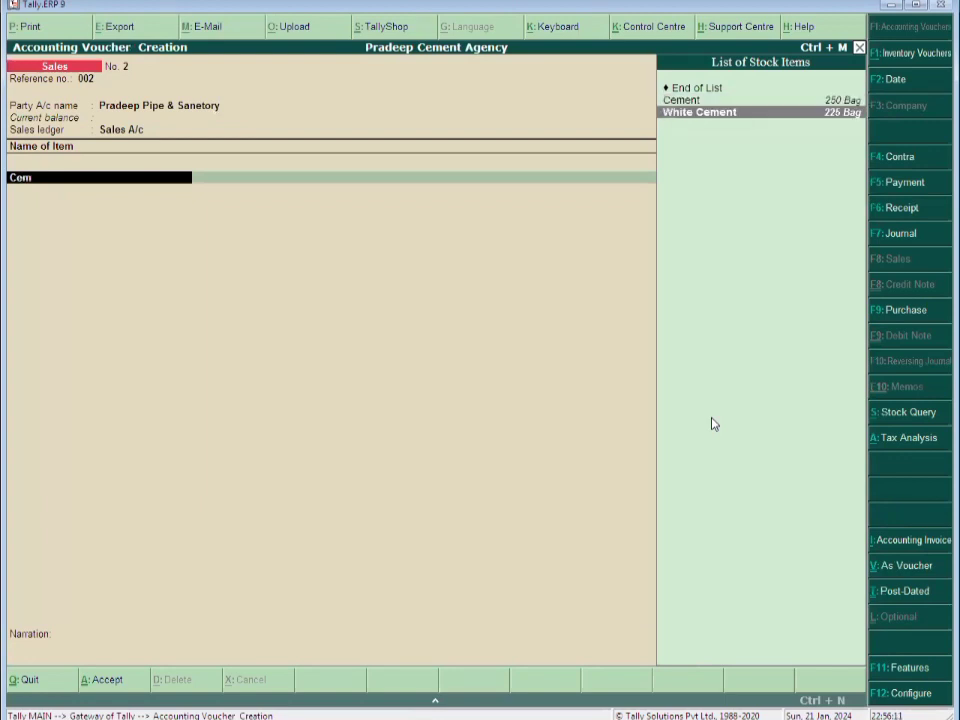
key(Return)
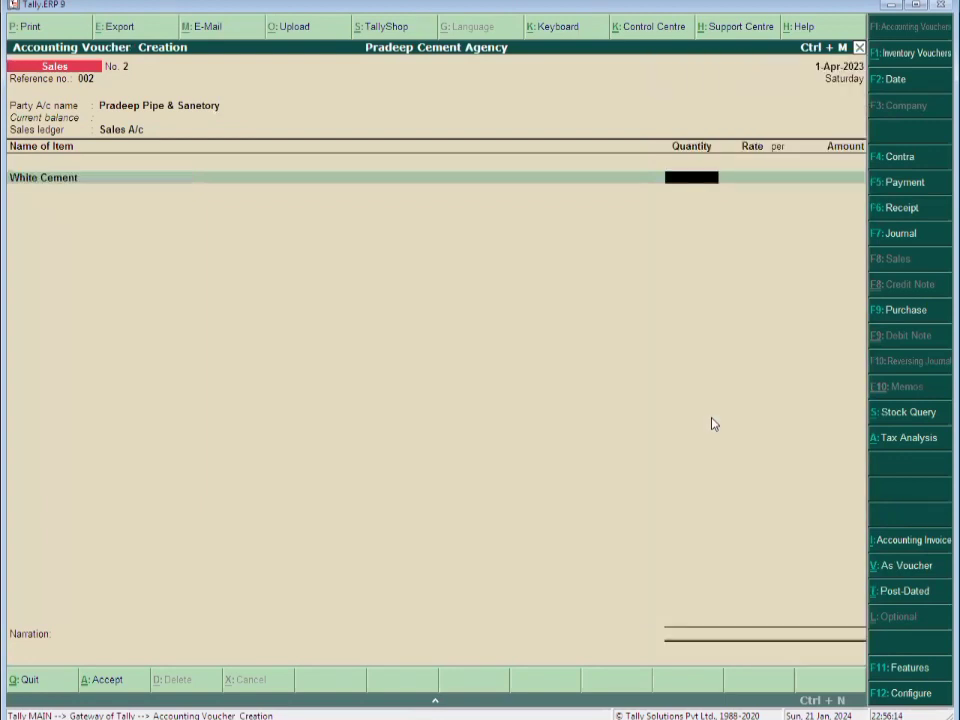
text(150)
key(Return)
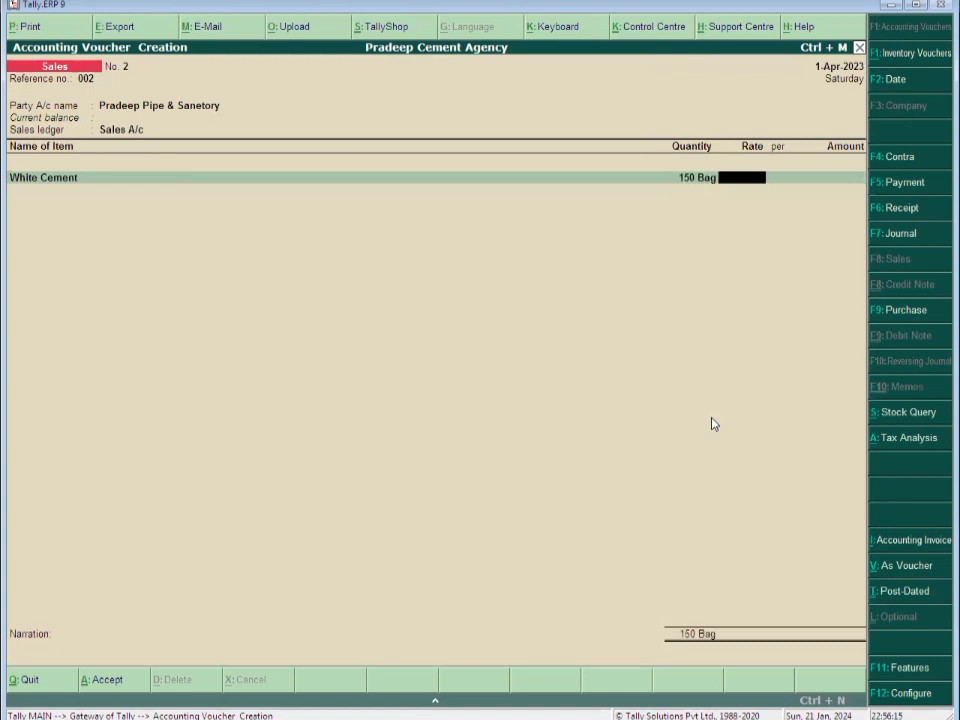
key(Return)
key(Return)
key(Return)
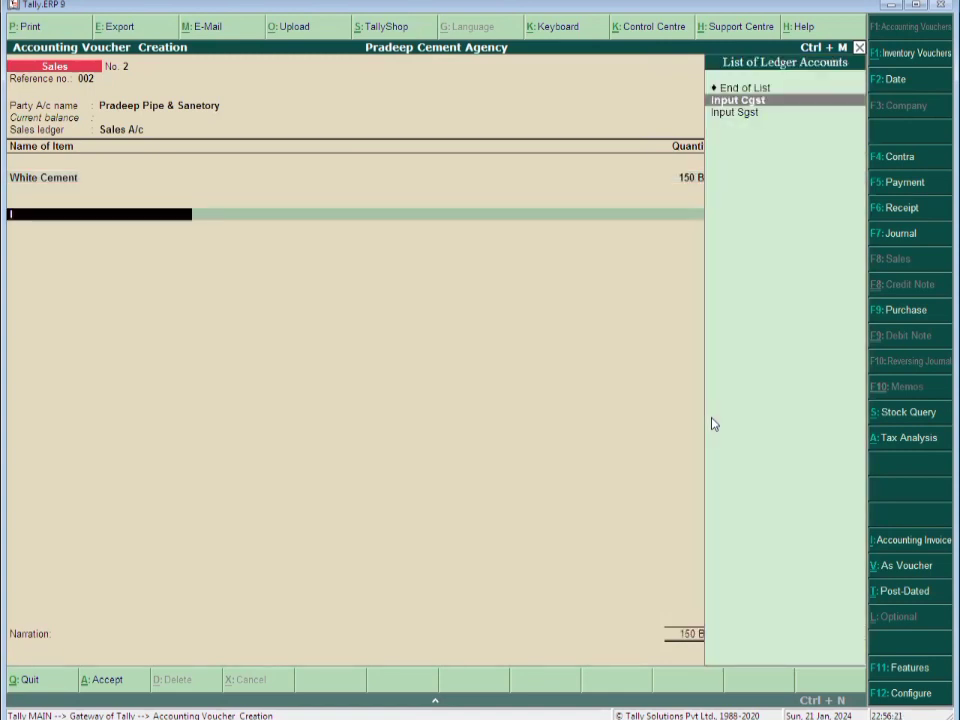
Add Output Cgst and Output Sgst at 14% each, totalling 38,400.00
text(O)
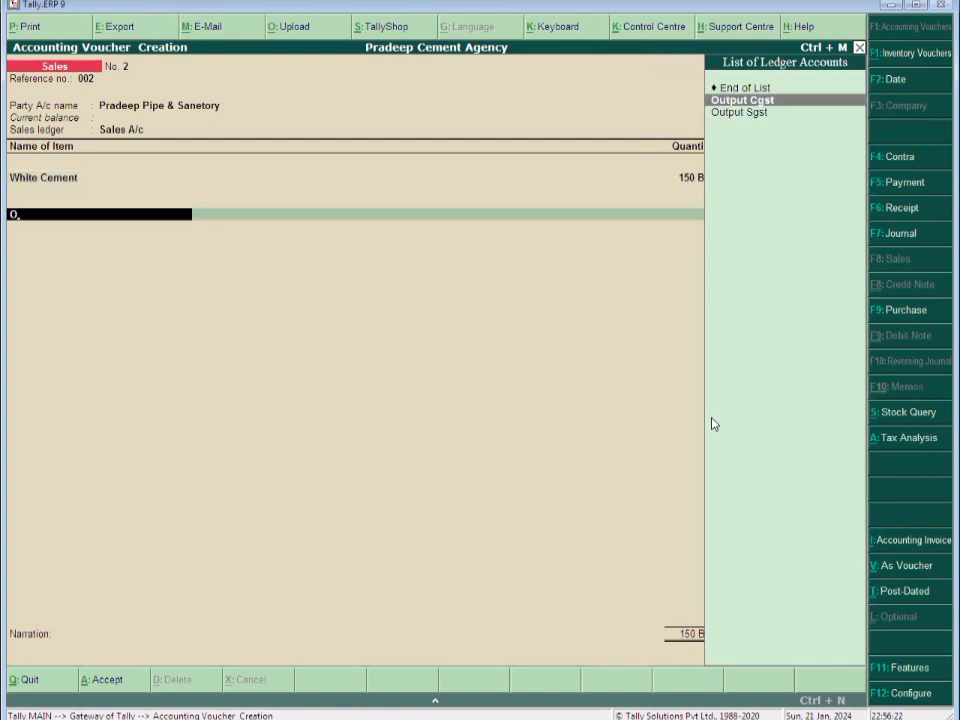
key(Return)
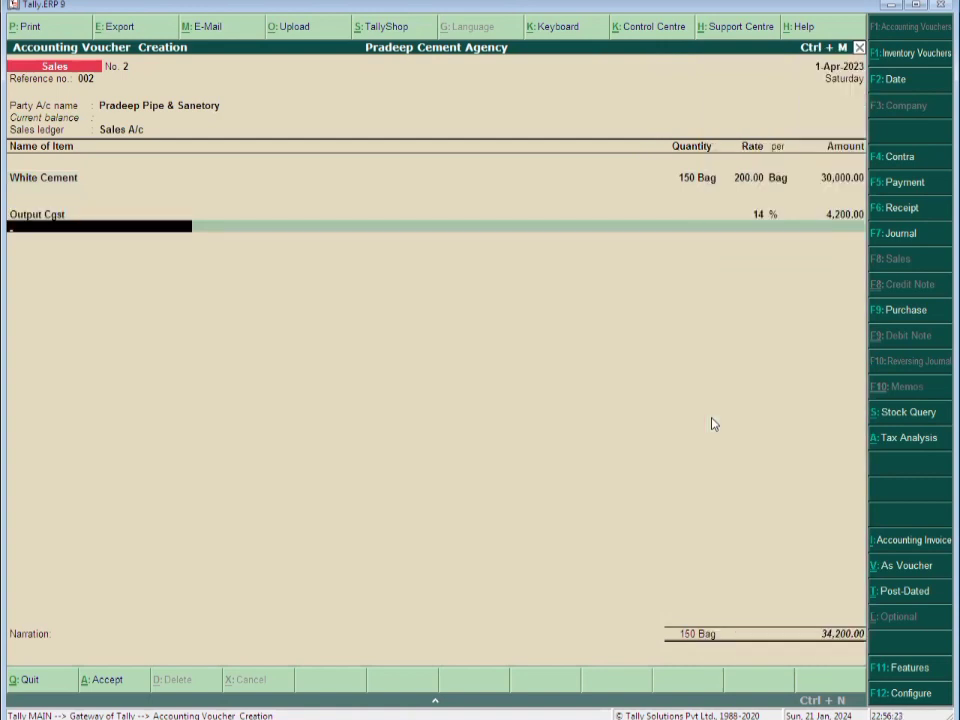
key(Return)
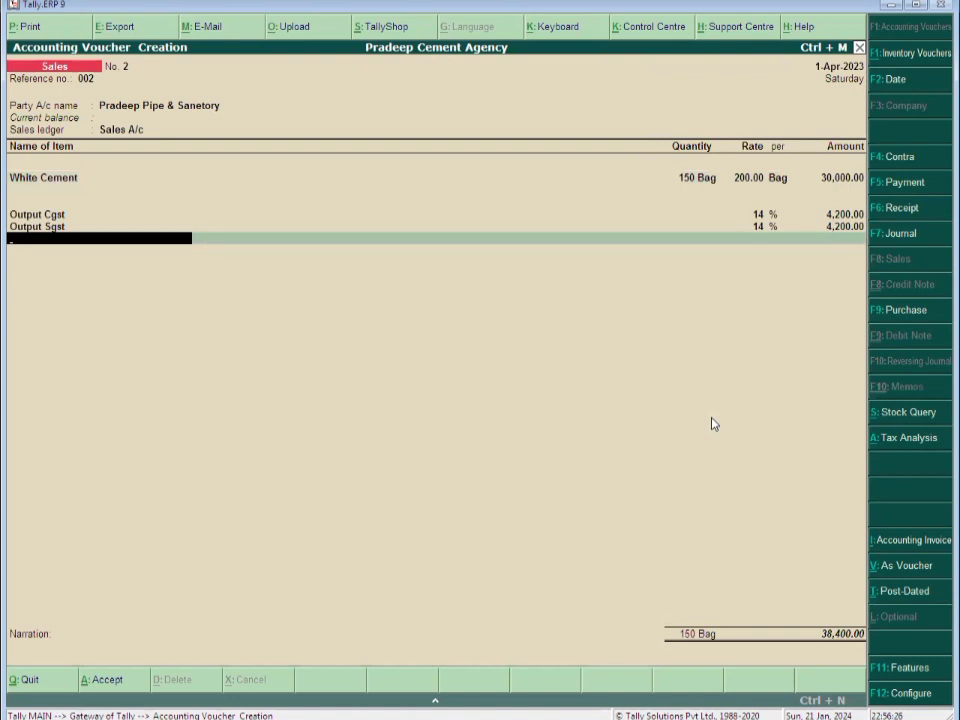
key(Return)
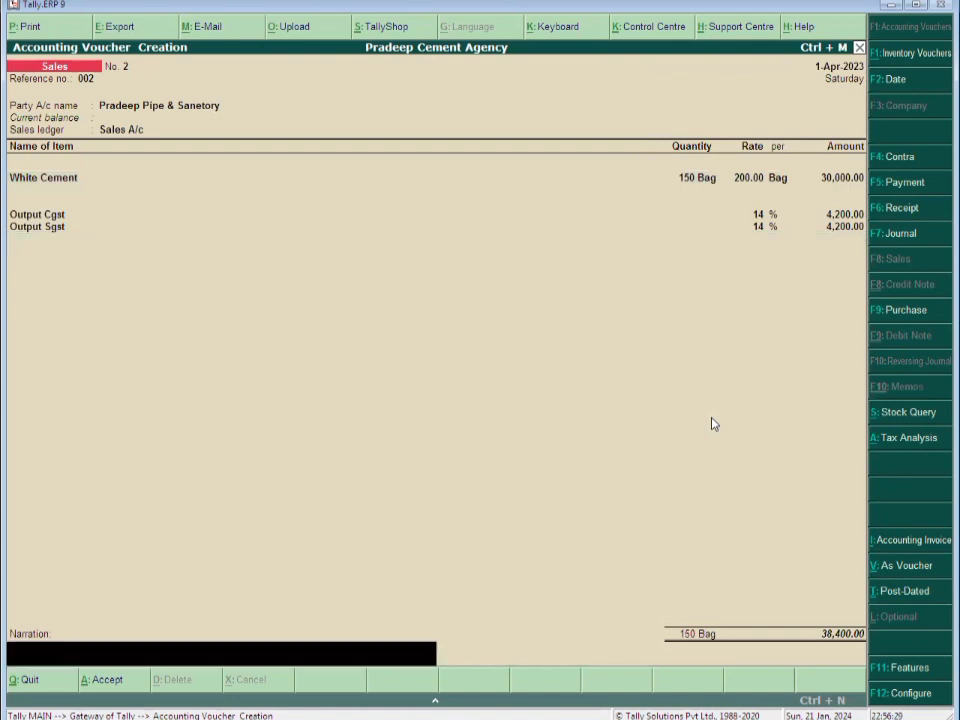
Narrate voucher No. 2 'Being Goods Sold.', save it, and pick Cash as party for No. 3
text(Being Goods Sold.)
key(Return)
key(Return)
key(Return)
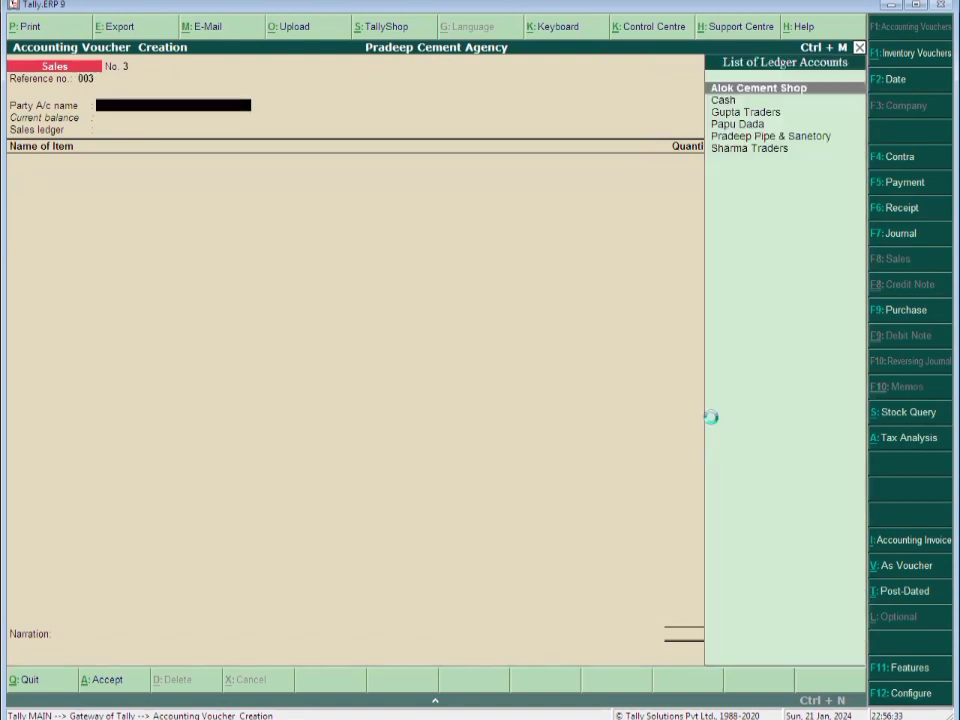
key(Down)
key(Return)
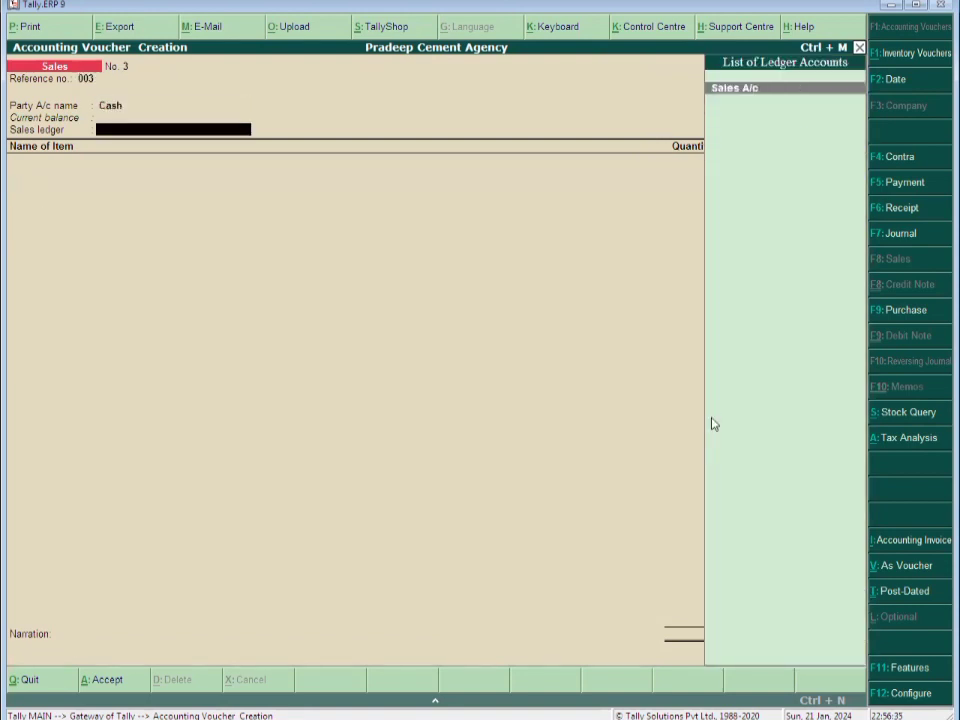
Use Sales A/c as Sales Taxable and add 100 bags of Cement at 185.00
key(Return)
text(Sa)
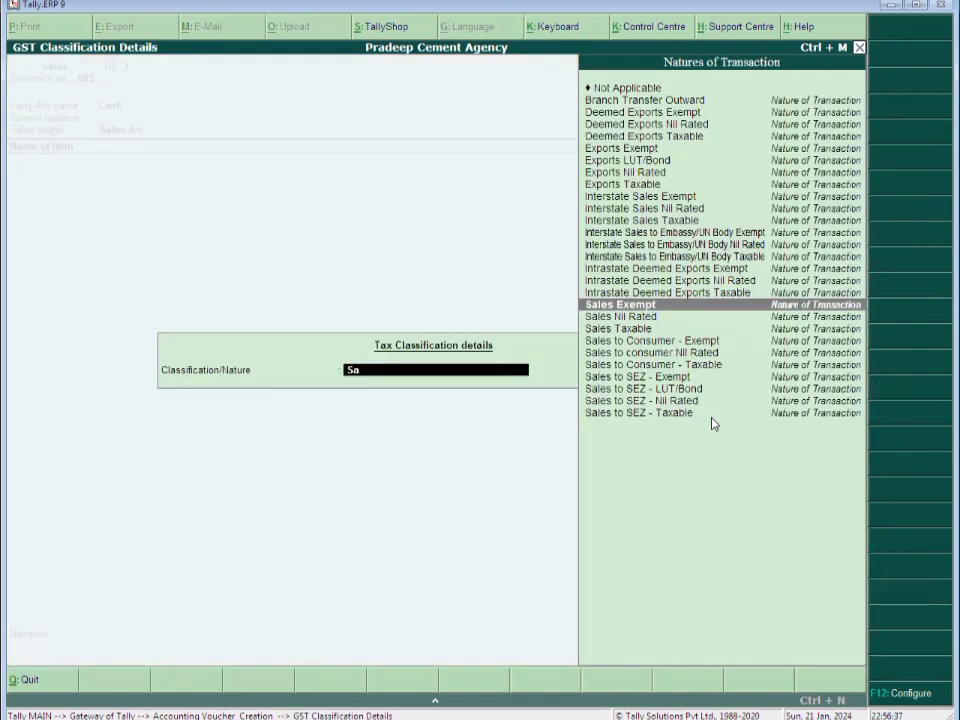
key(Down)
key(Down)
key(Return)
text(25)
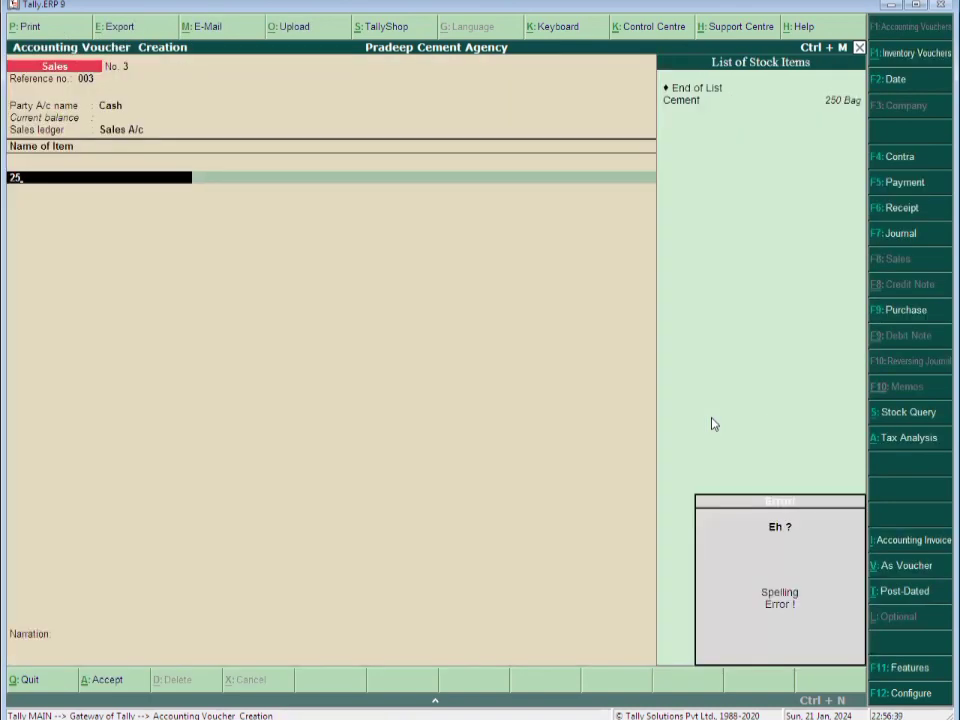
key(BackSpace)
key(BackSpace)
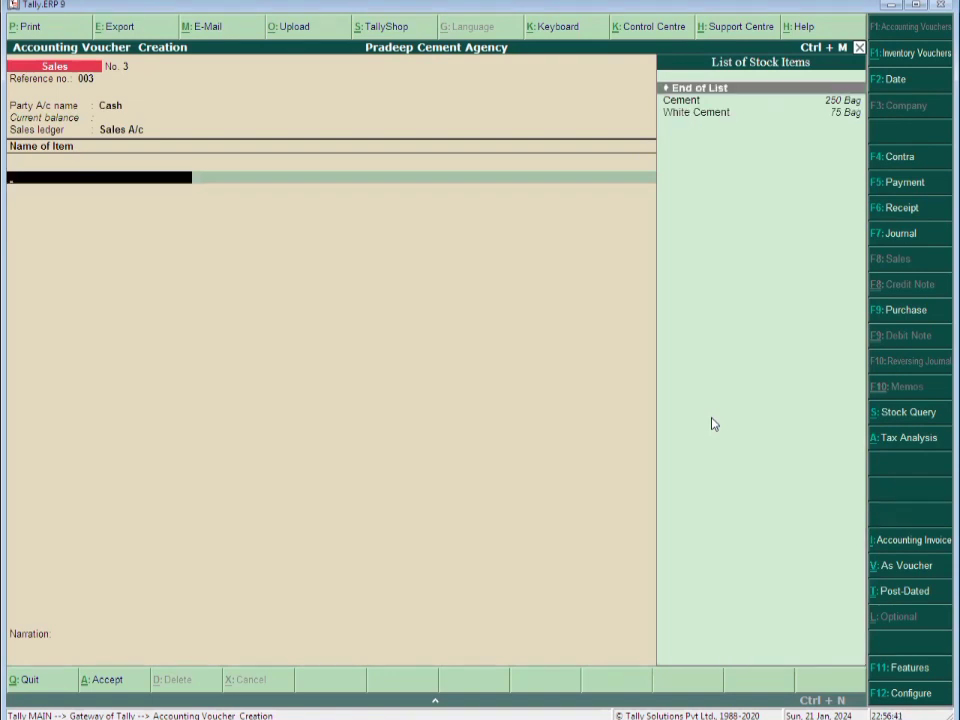
key(Down)
key(Return)
text(100)
key(Return)
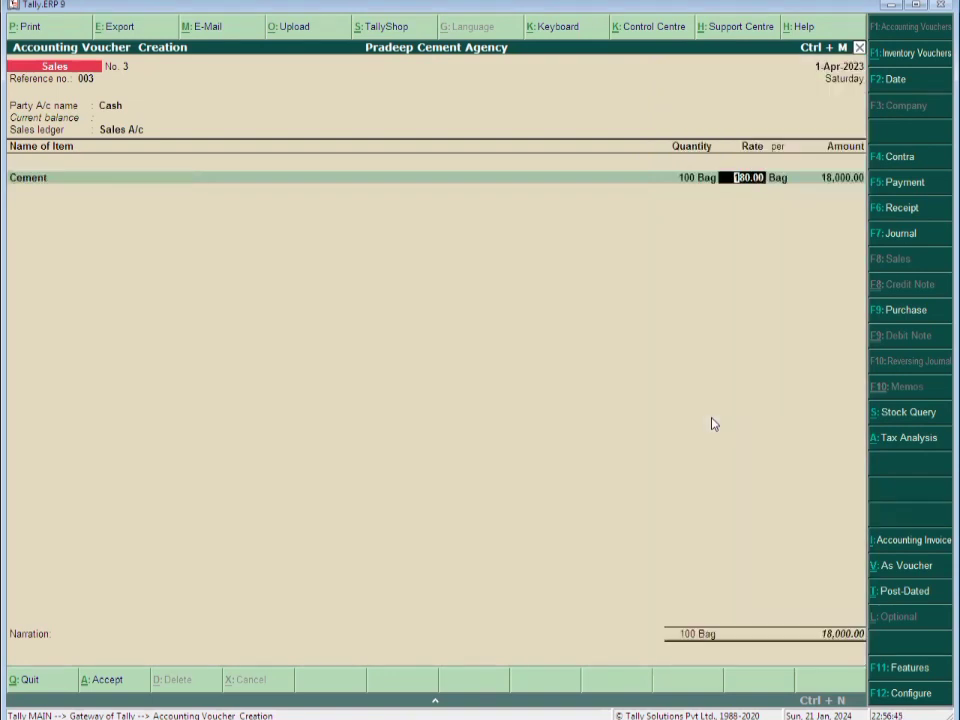
text(185)
key(Return)
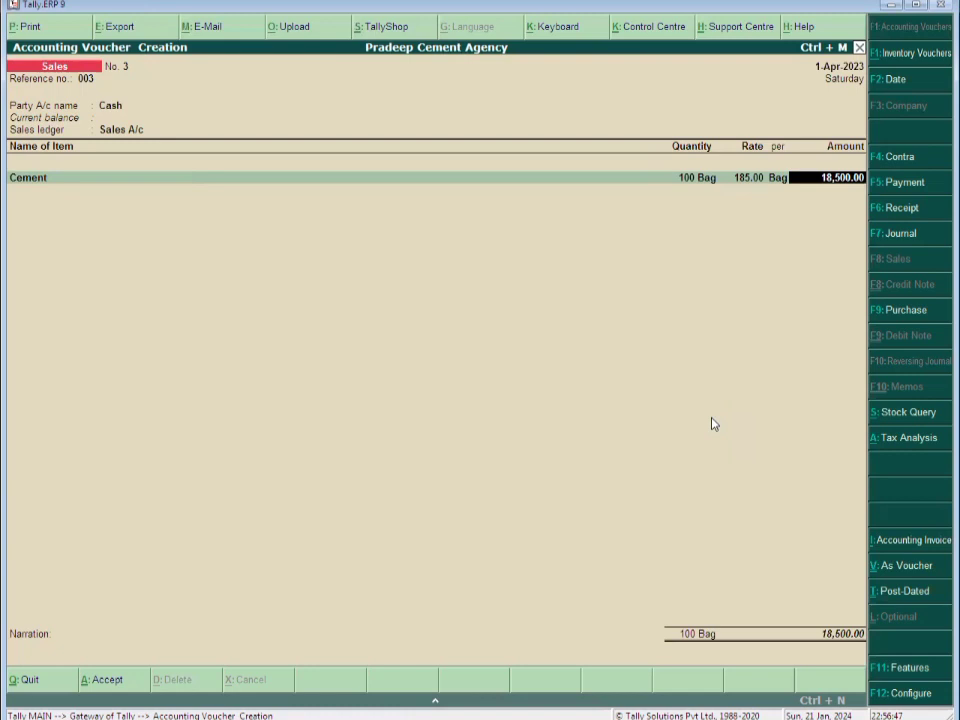
Add Output Cgst and Sgst at 14%, narrate 'Being Goods Sold.', and save voucher No. 3 (23,680.00)
key(Return)
key(Return)
text(O)
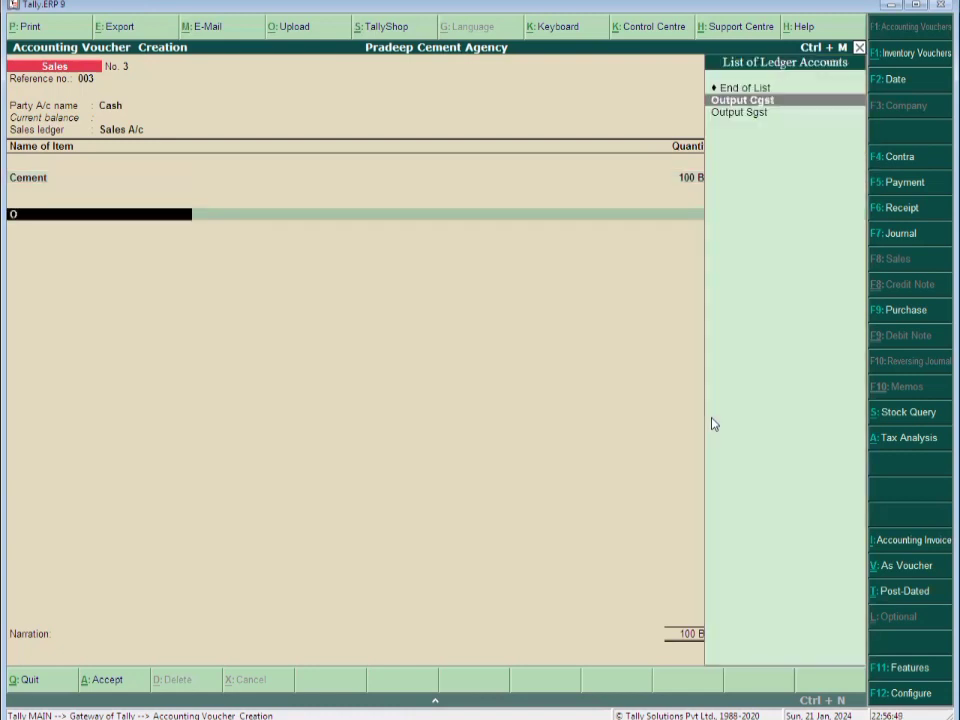
key(Return)
key(Return)
text(O)
key(Down)
key(Return)
key(Return)
key(Return)
text(B)
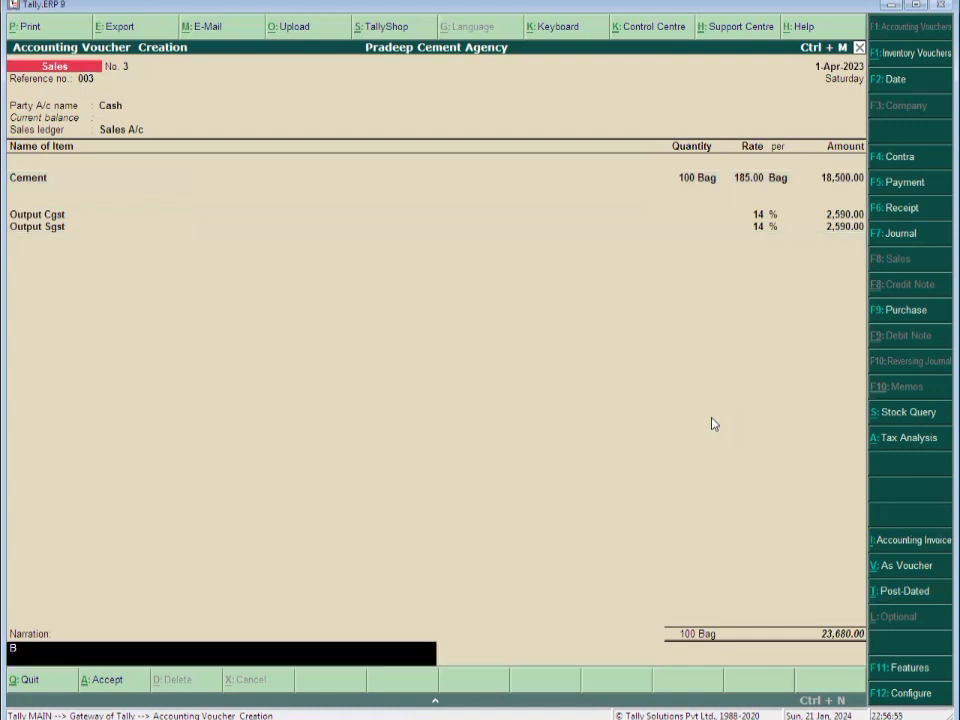
text(eing Goods Sold.)
key(Return)
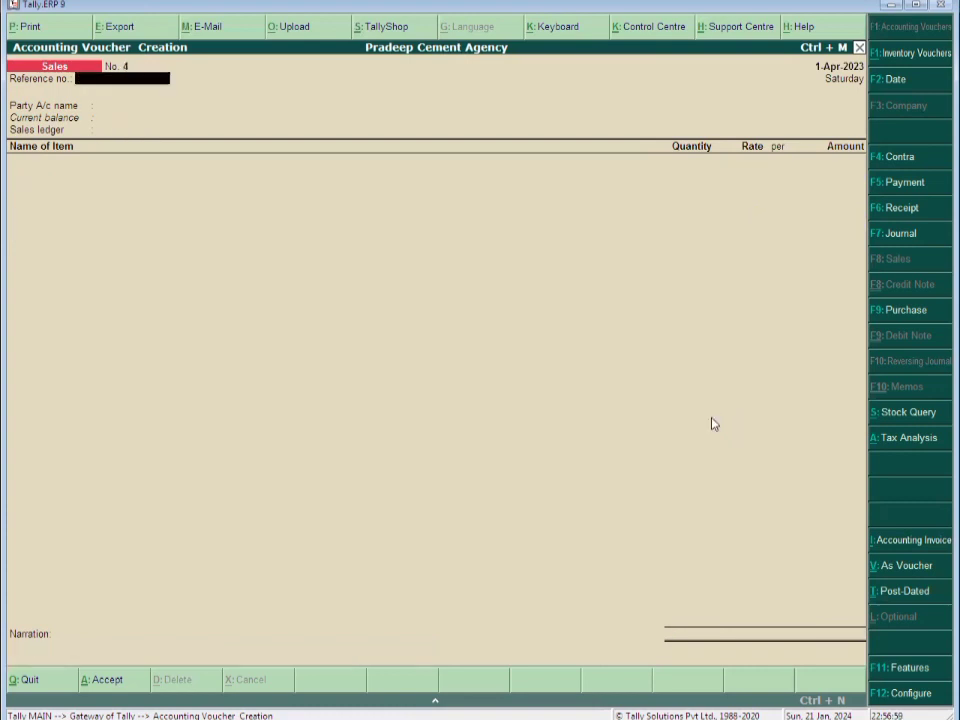
key(Escape)
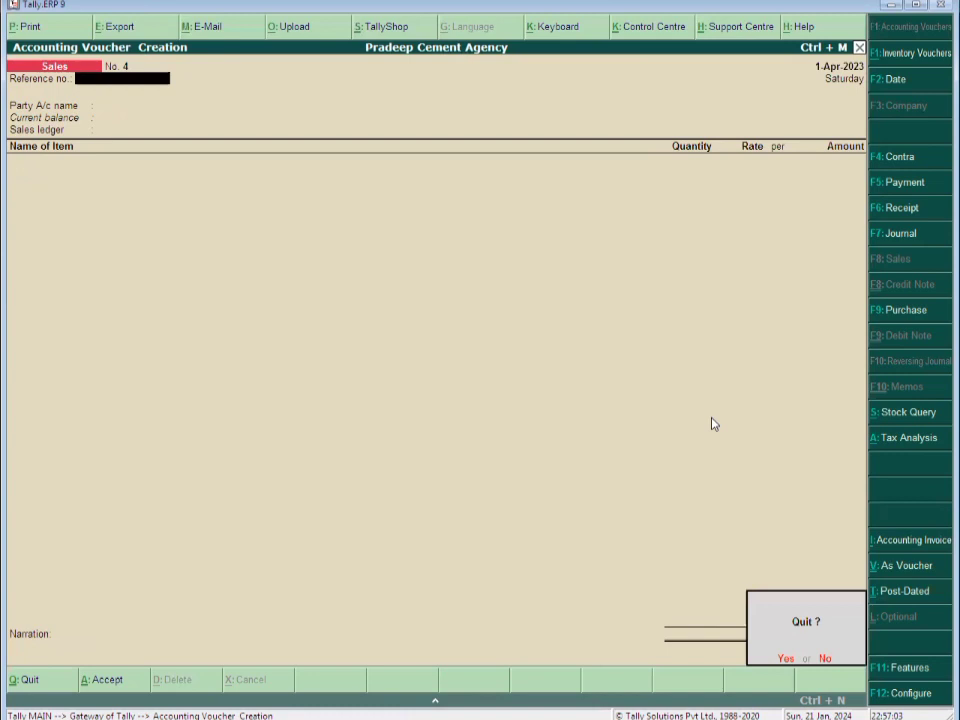
Open the detailed Profit & Loss A/c showing sales 66,500.00, purchases 96,500.00, nett profit 7,500.00
key(Return)
key(Down)
key(Down)
key(Down)
key(Down)
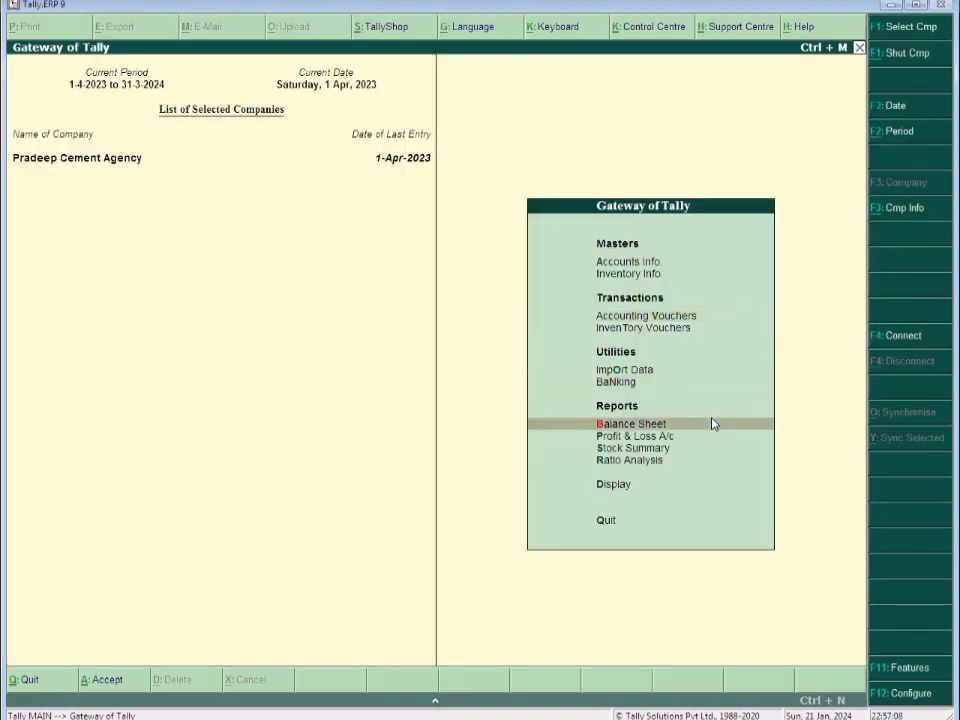
key(Down)
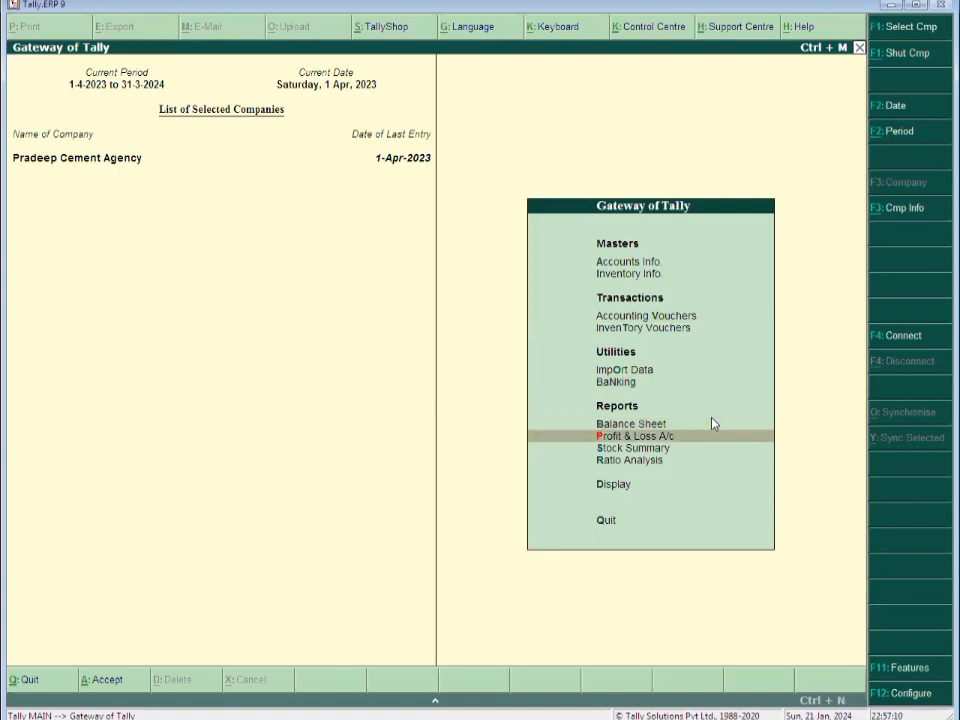
key(Return)
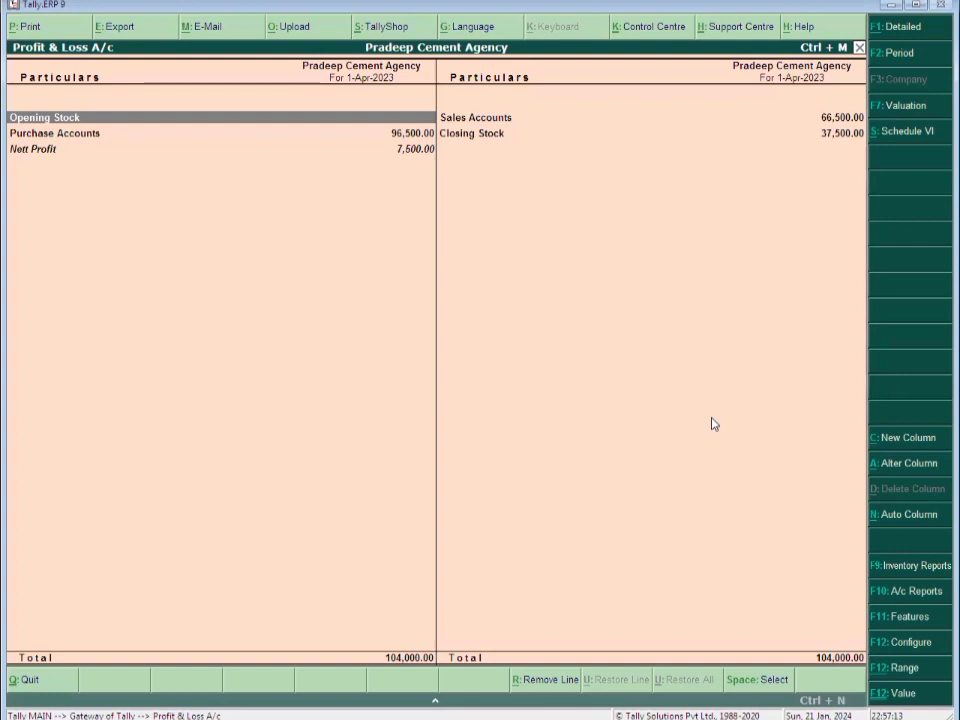
click(903, 30)
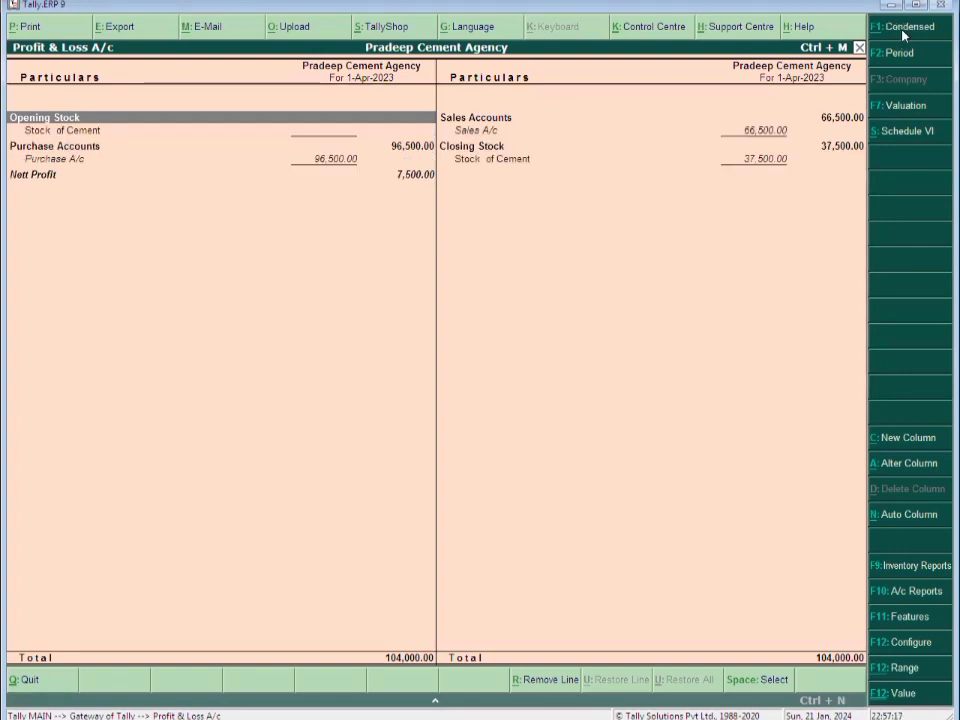
key(Down)
key(Down)
key(Down)
key(space)
key(Down)
key(Down)
key(space)
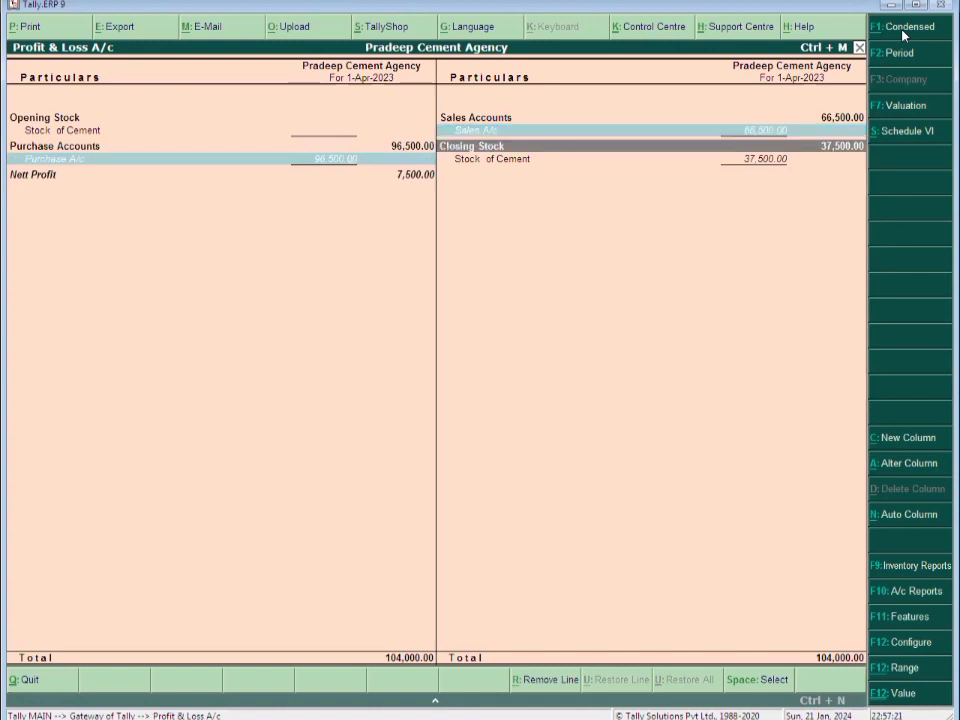
key(Down)
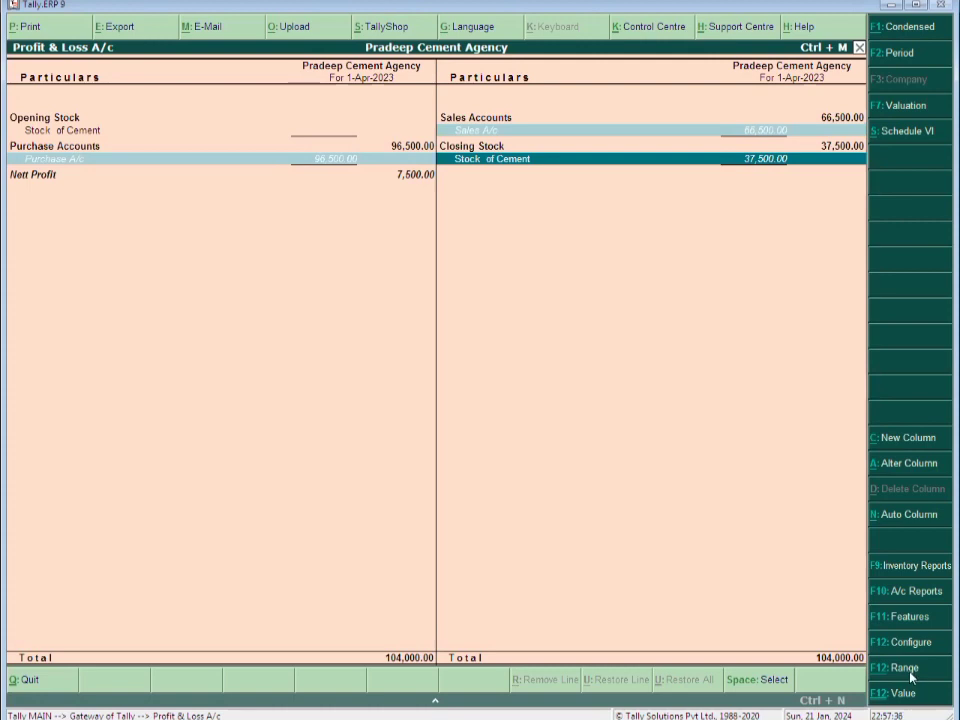
Show percentages in the Profit & Loss A/c (Nett Profit 11.28%), then close the report
key(F12)
key(Return)
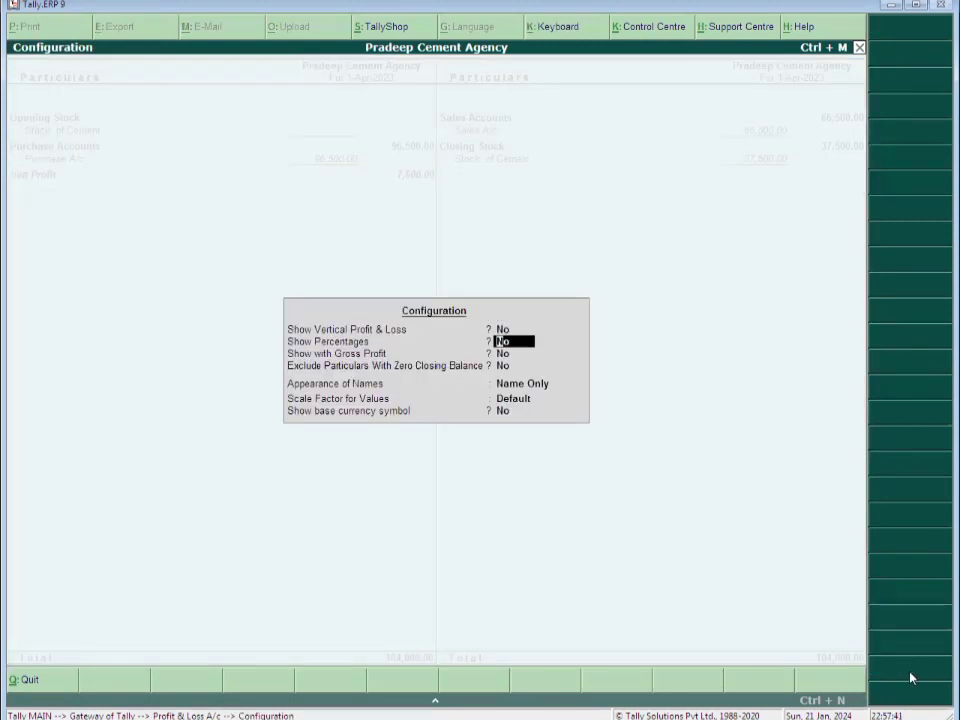
key(y)
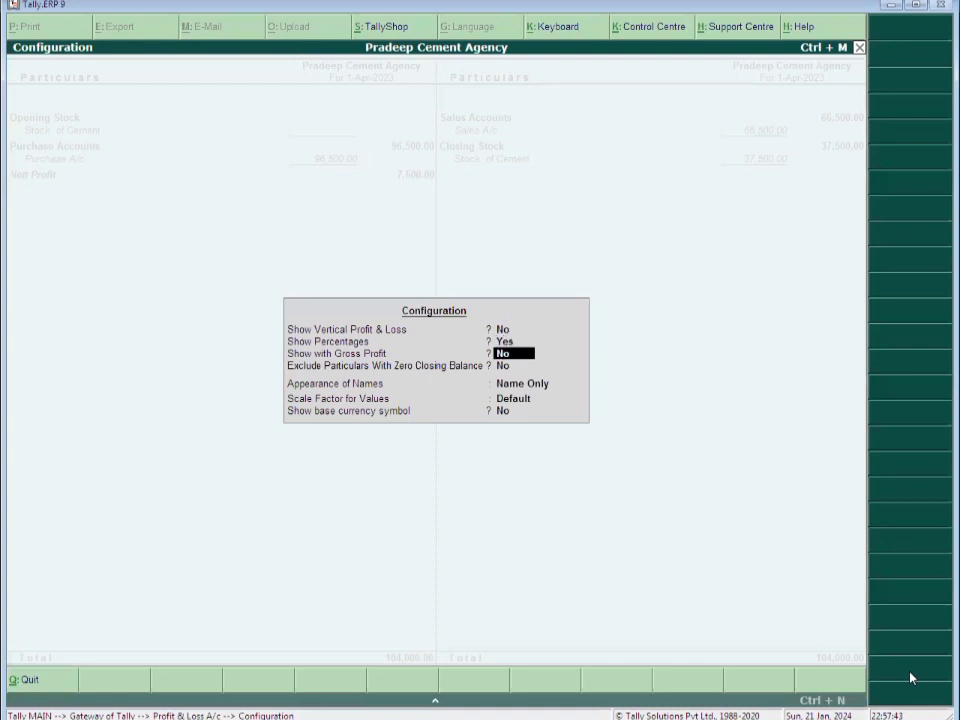
key(ctrl+a)
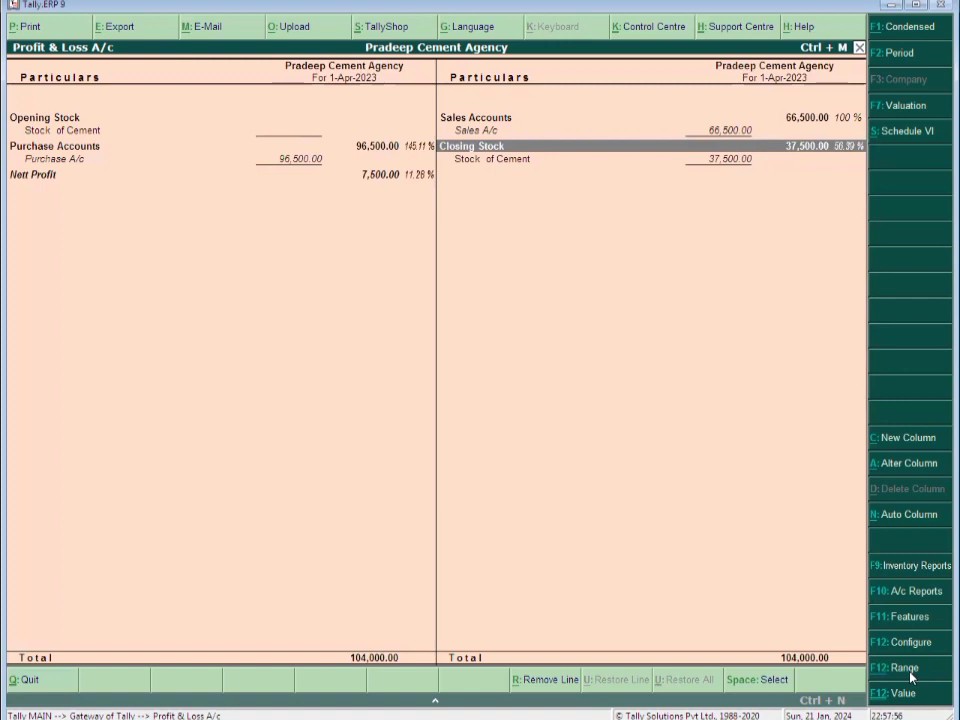
key(Escape)
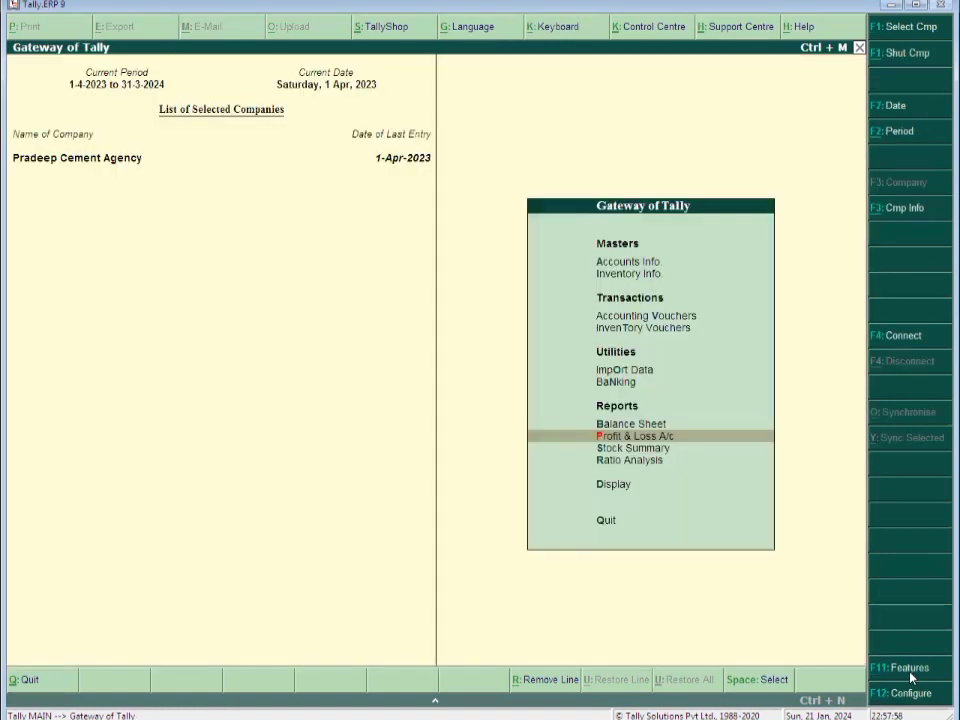
Open the Stock Summary with inwards and outwards columns (575 Bag in, 350 Bag out)
key(s)
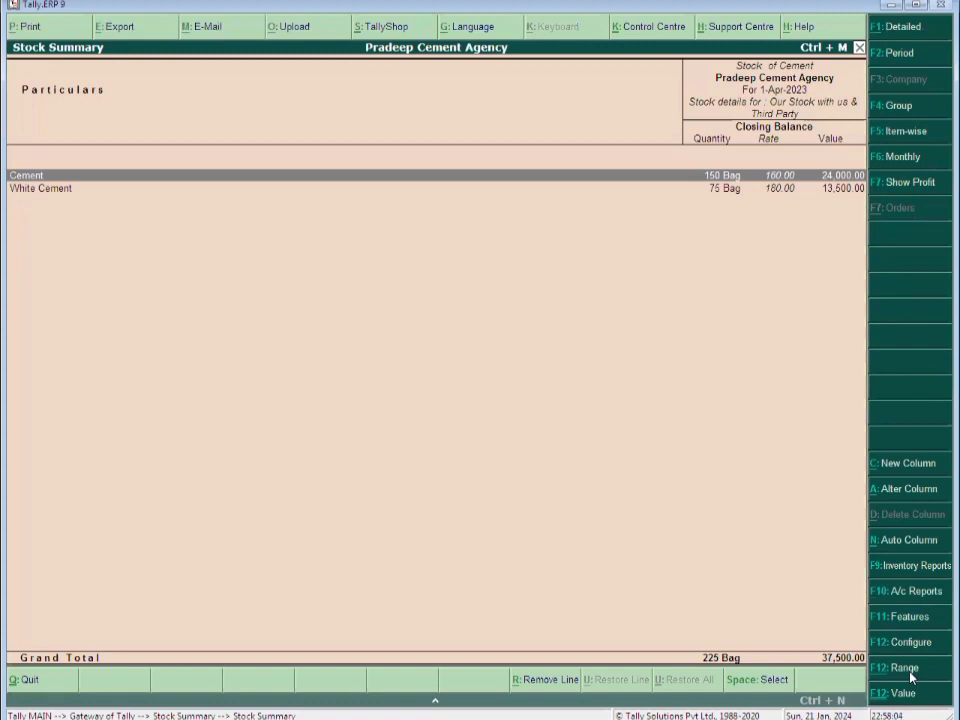
key(F12)
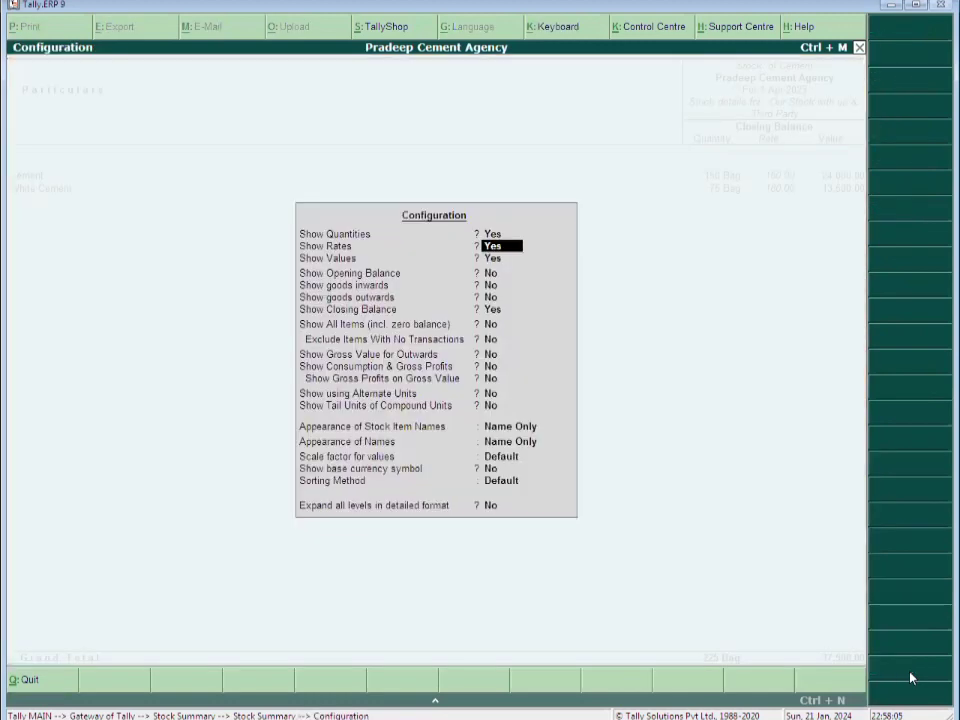
key(Return)
key(Return)
key(Return)
text(y)
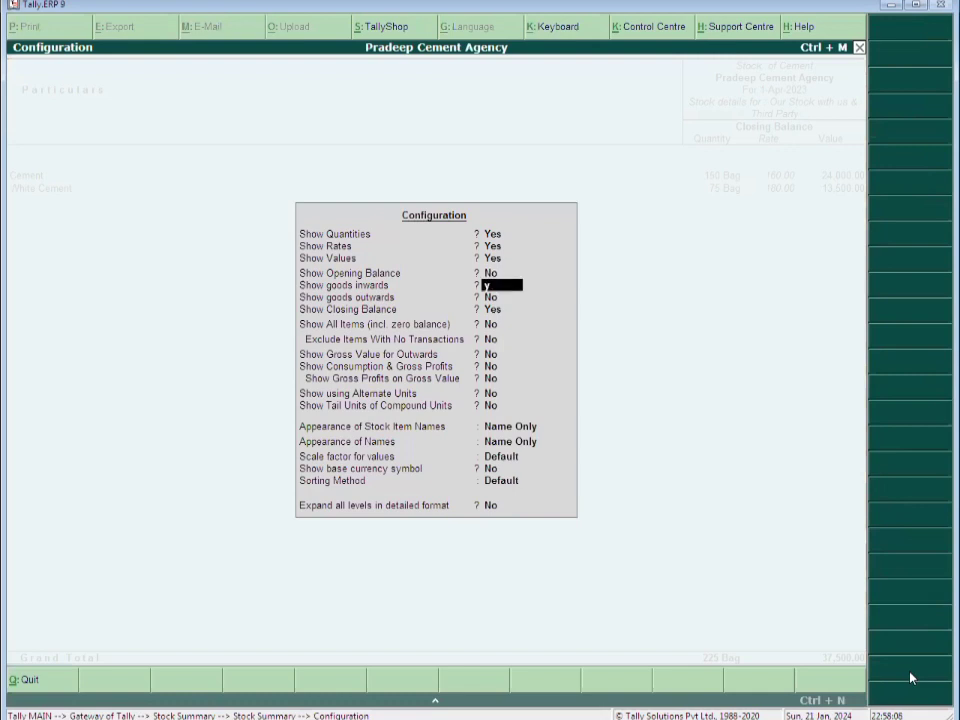
key(Return)
text(y)
key(Return)
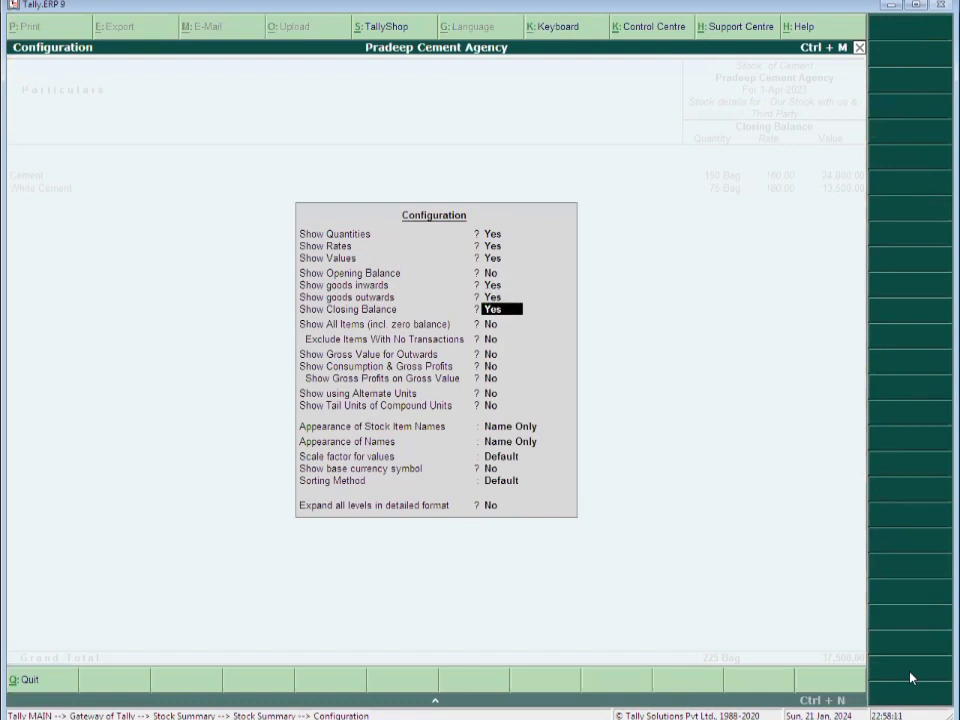
key(ctrl+a)
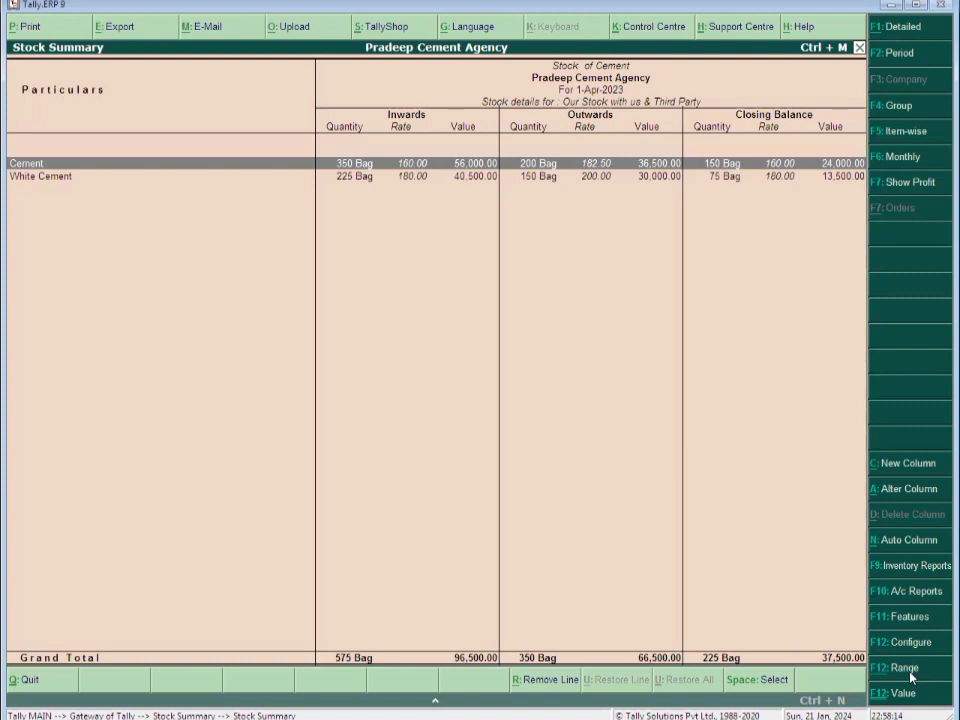
key(F12)
Add Consumption (59,000.00) and Gross Profit (7,500.00, 11.28%) columns, then close the Stock Summary
key(Down)
key(Down)
key(Down)
key(Down)
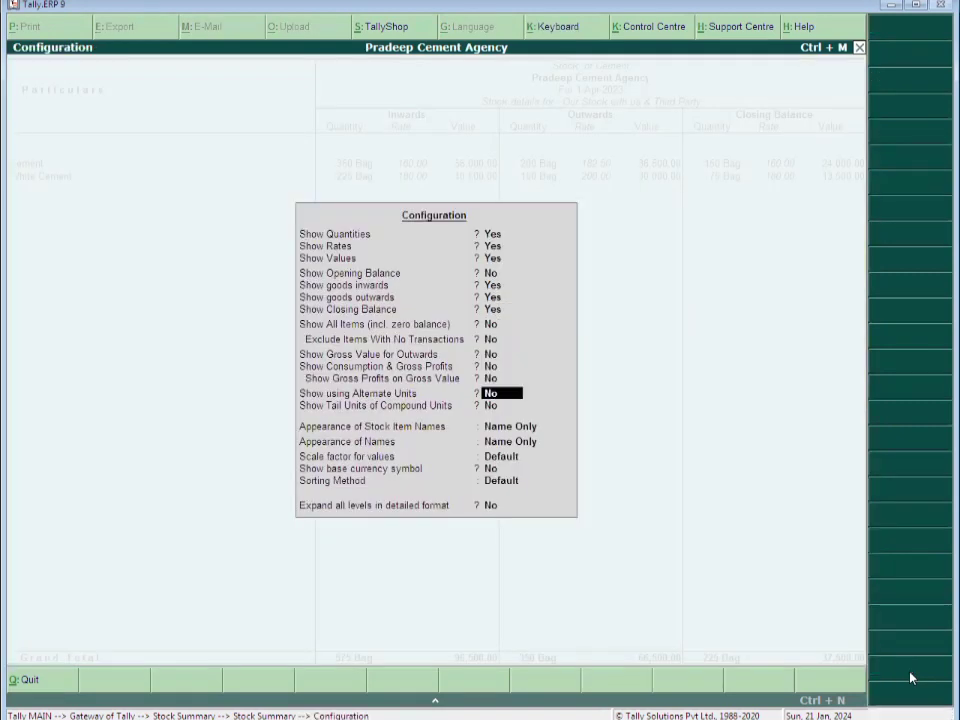
key(Up)
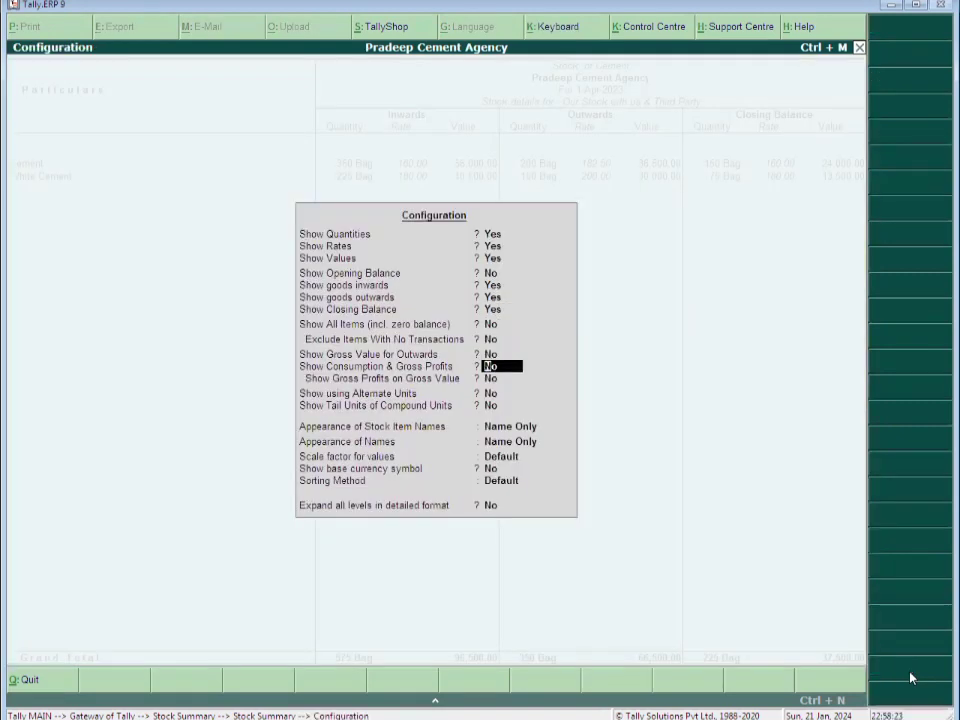
key(y)
key(Return)
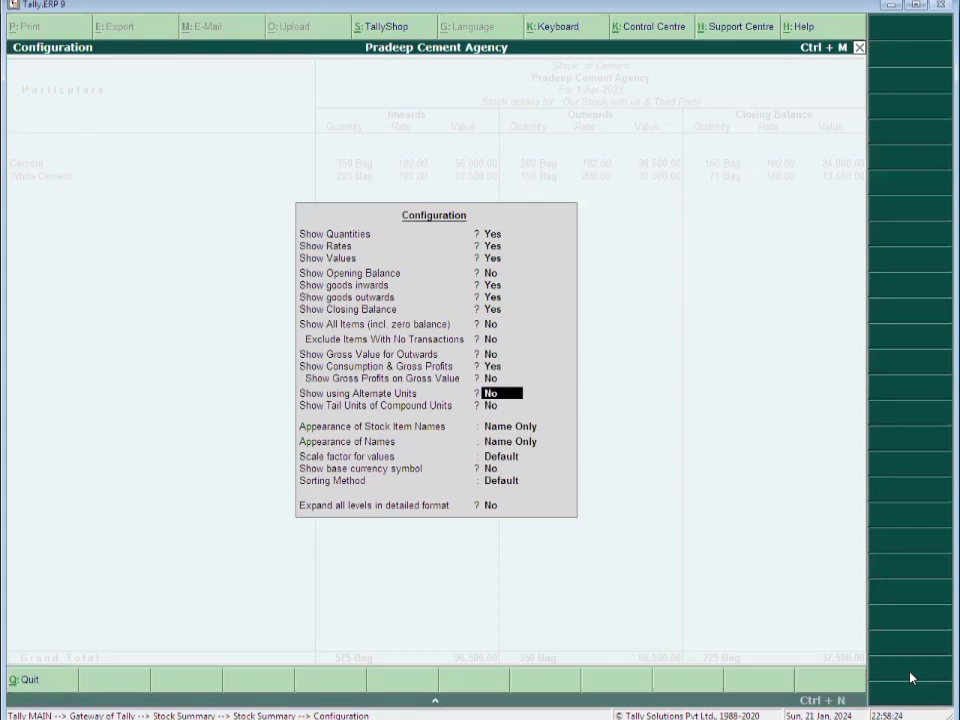
key(ctrl+a)
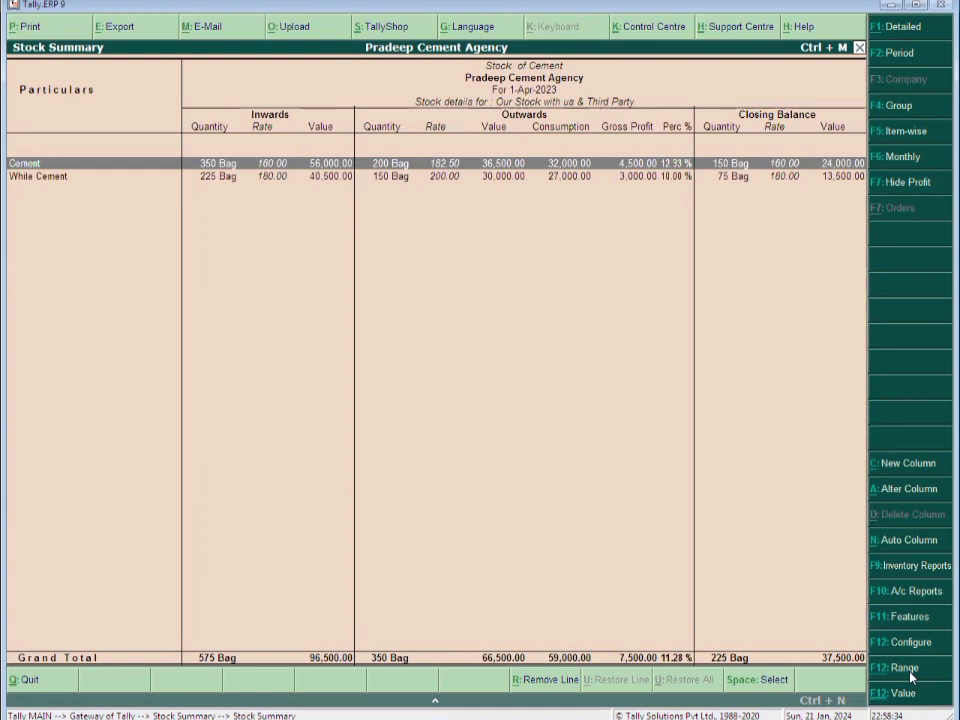
key(Escape)
key(Escape)
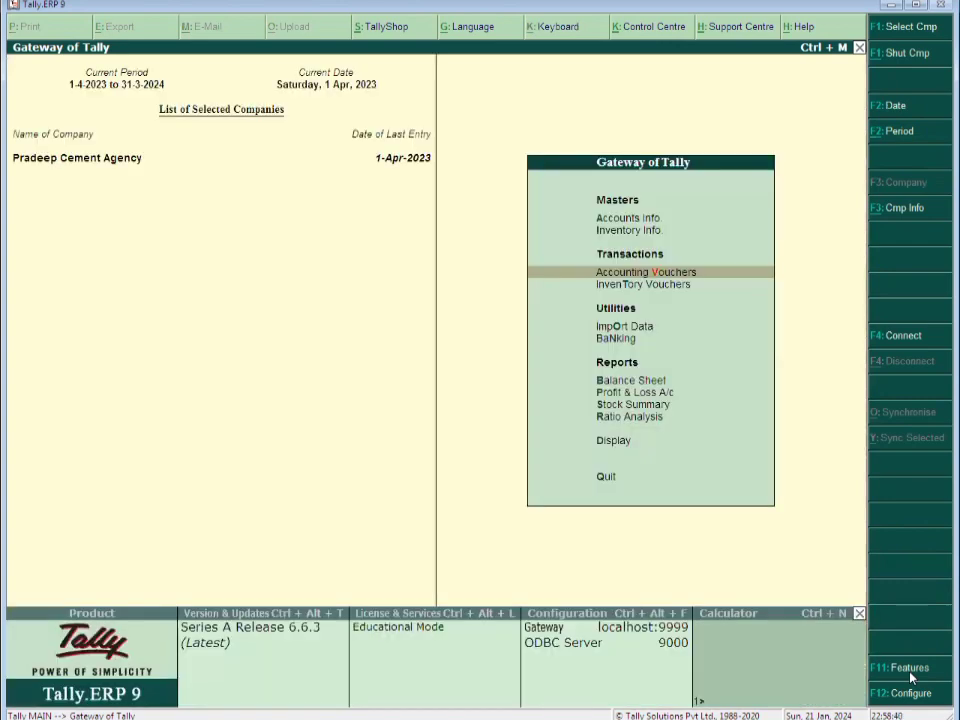
key(Down)
key(Down)
key(Down)
key(Down)
key(Down)
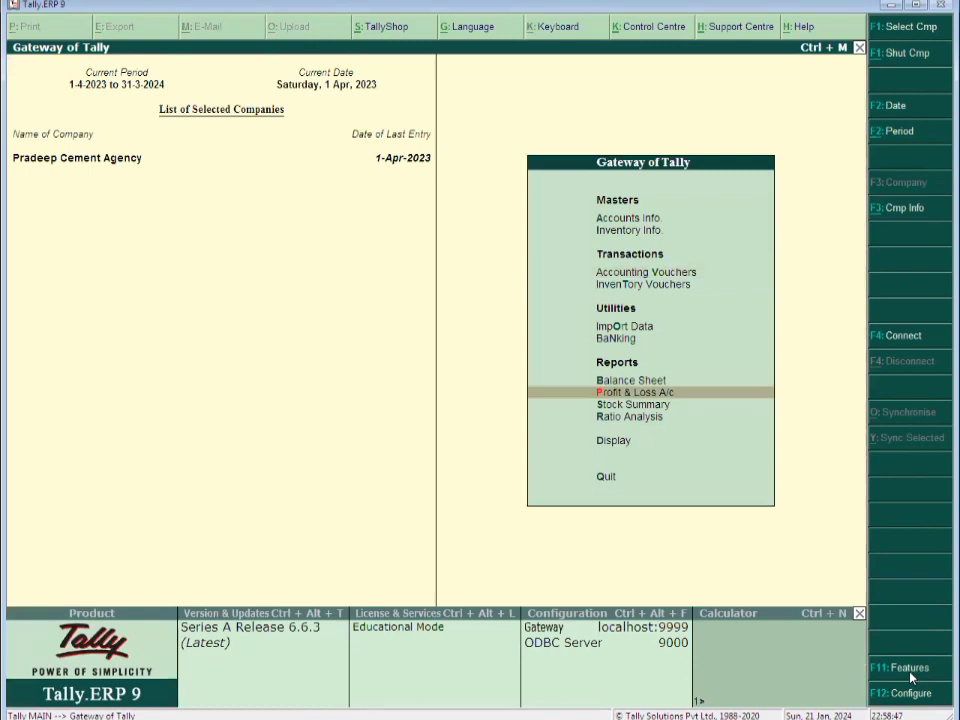
key(Up)
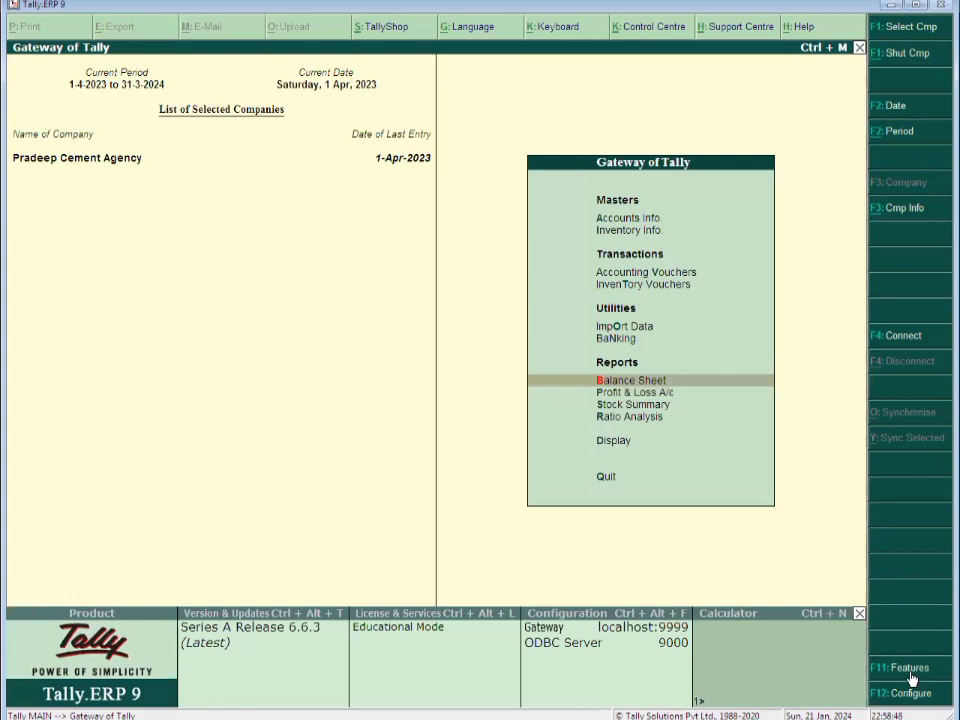
key(Return)
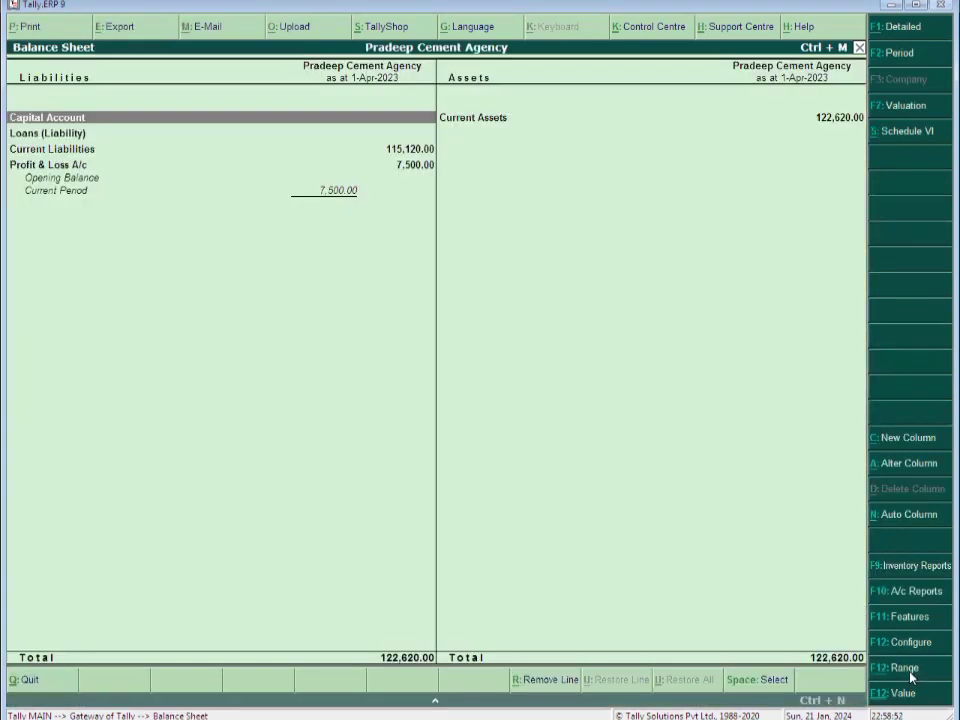
key(Up)
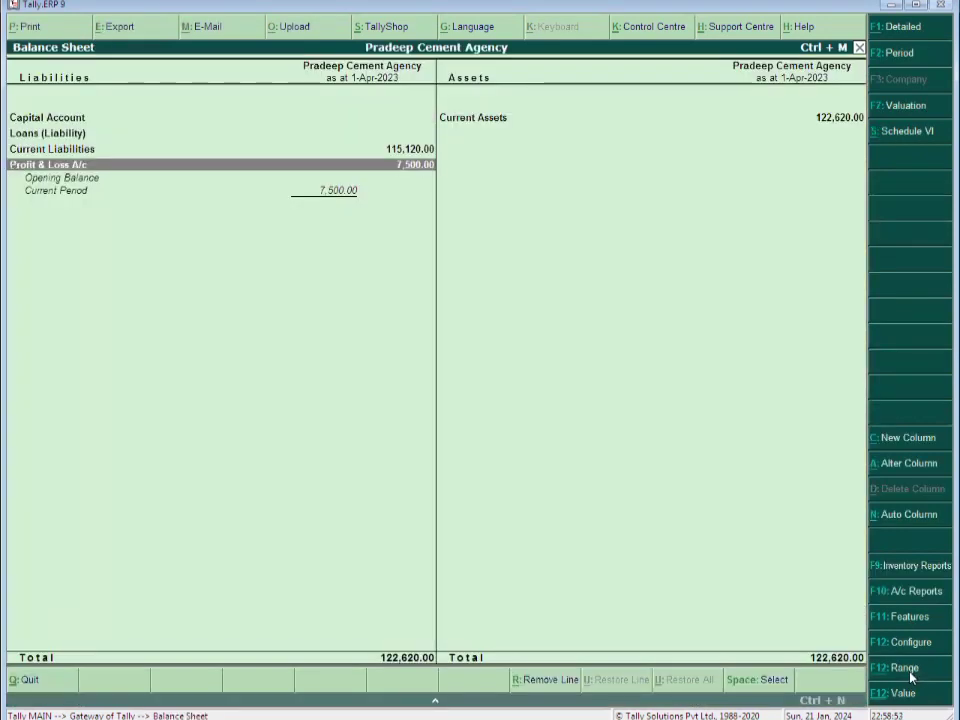
key(Up)
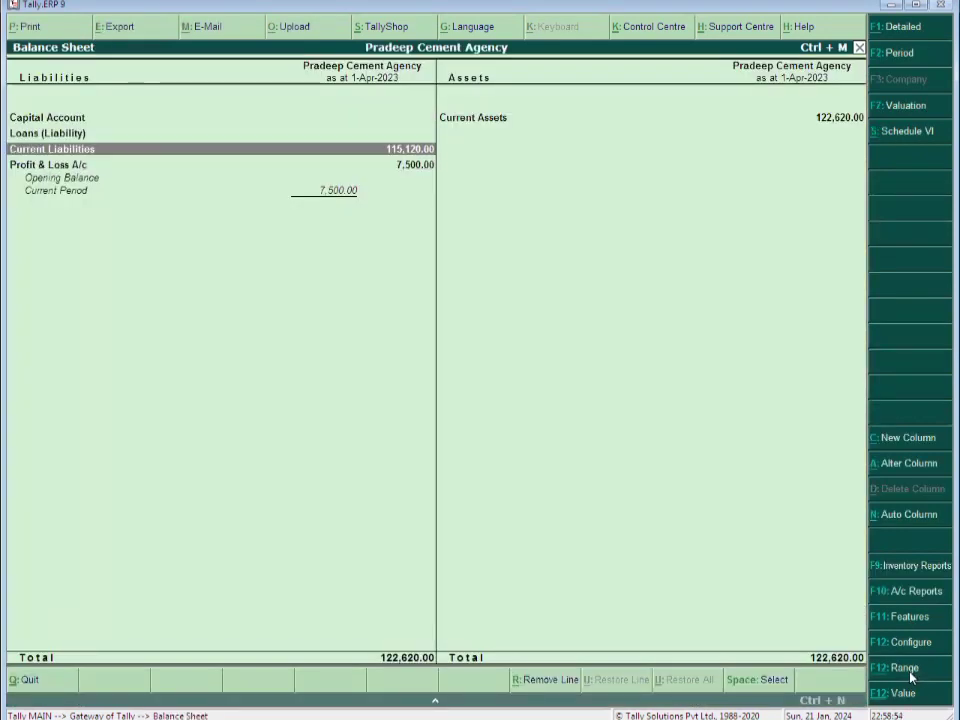
key(Return)
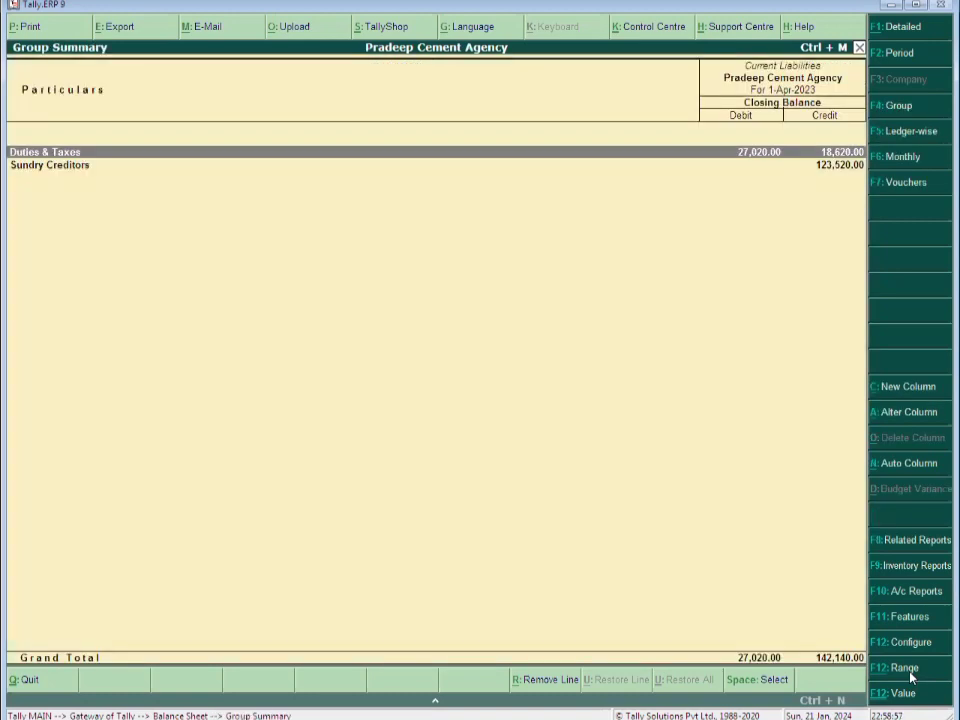
key(Return)
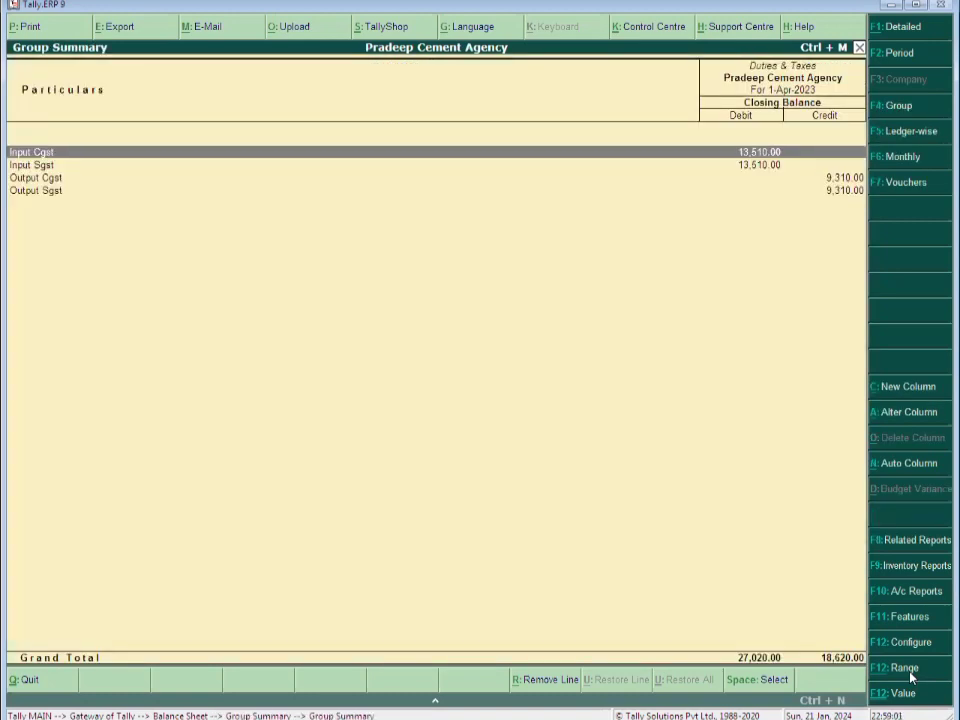
key(space)
key(Down)
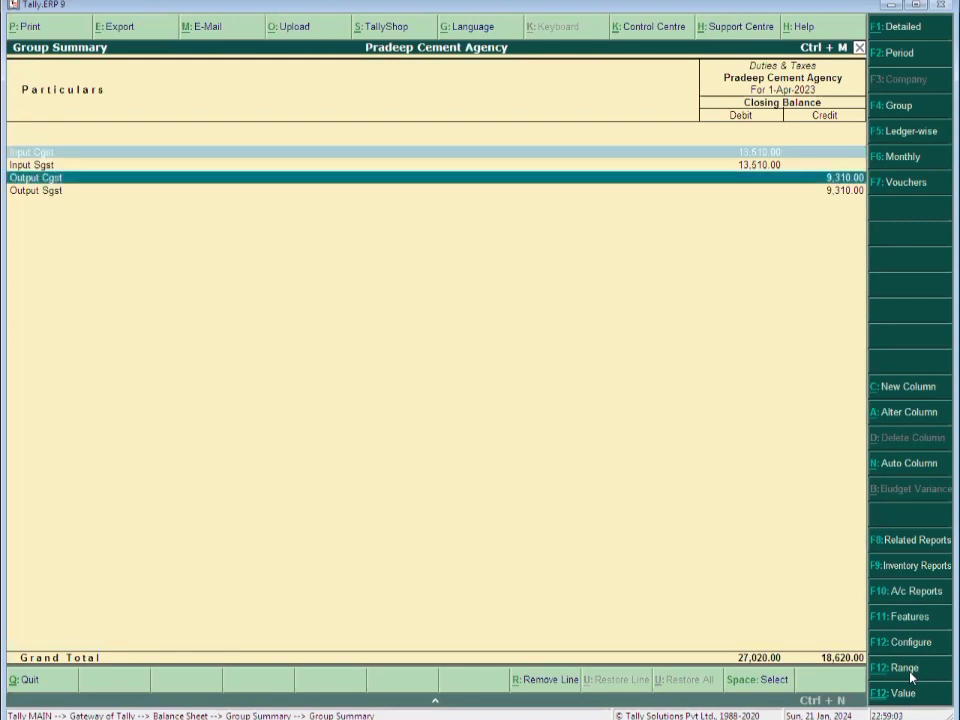
key(space)
key(Up)
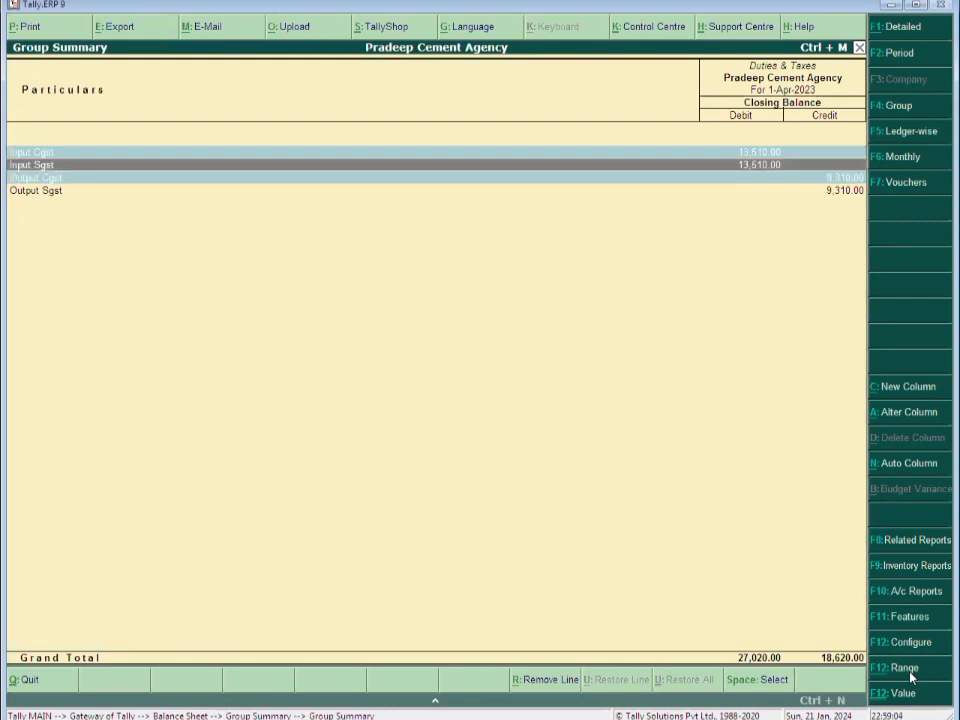
key(Up)
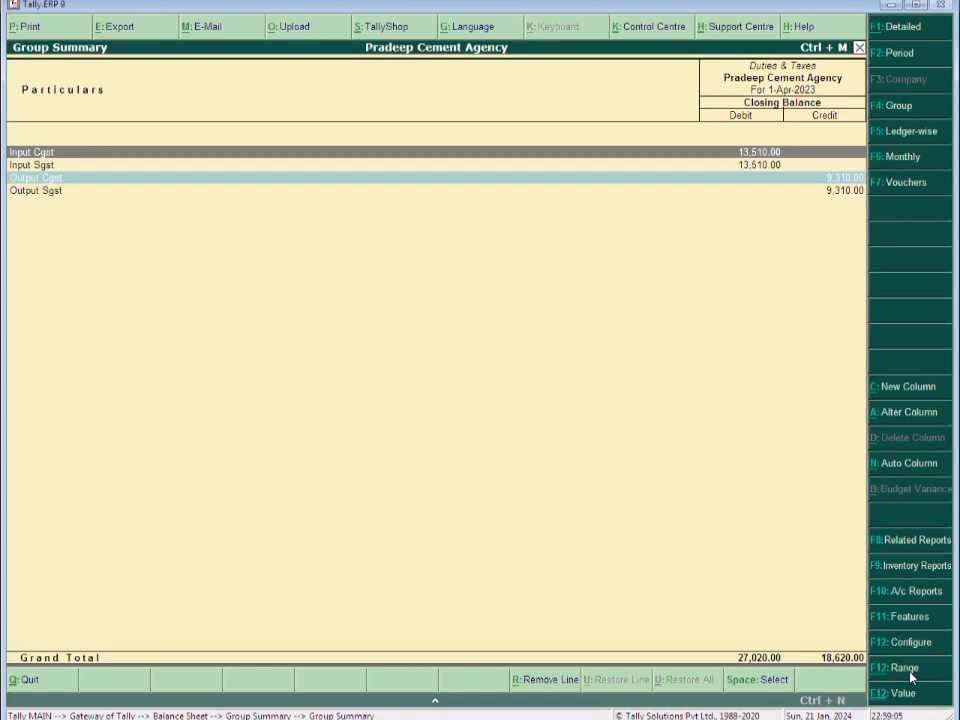
key(Down)
key(Down)
key(space)
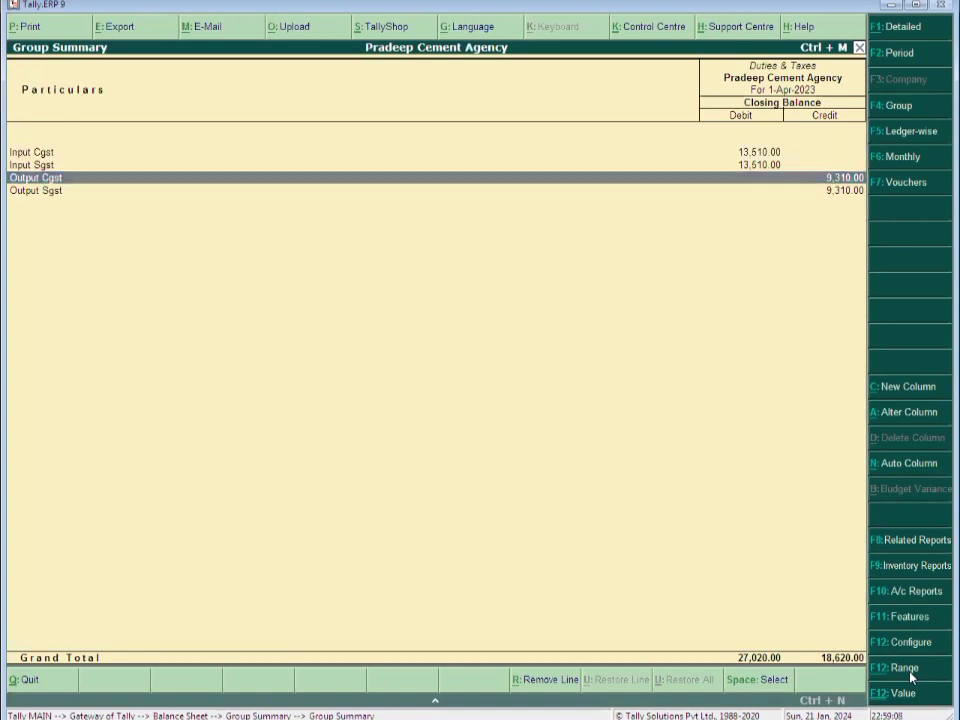
key(Escape)
key(Escape)
key(Escape)
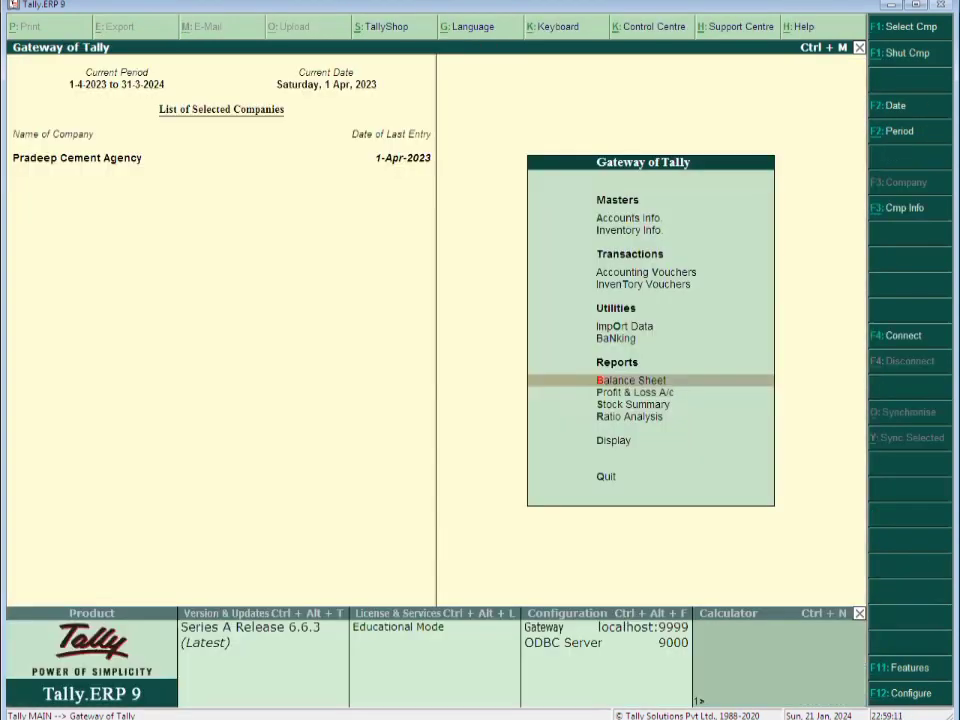